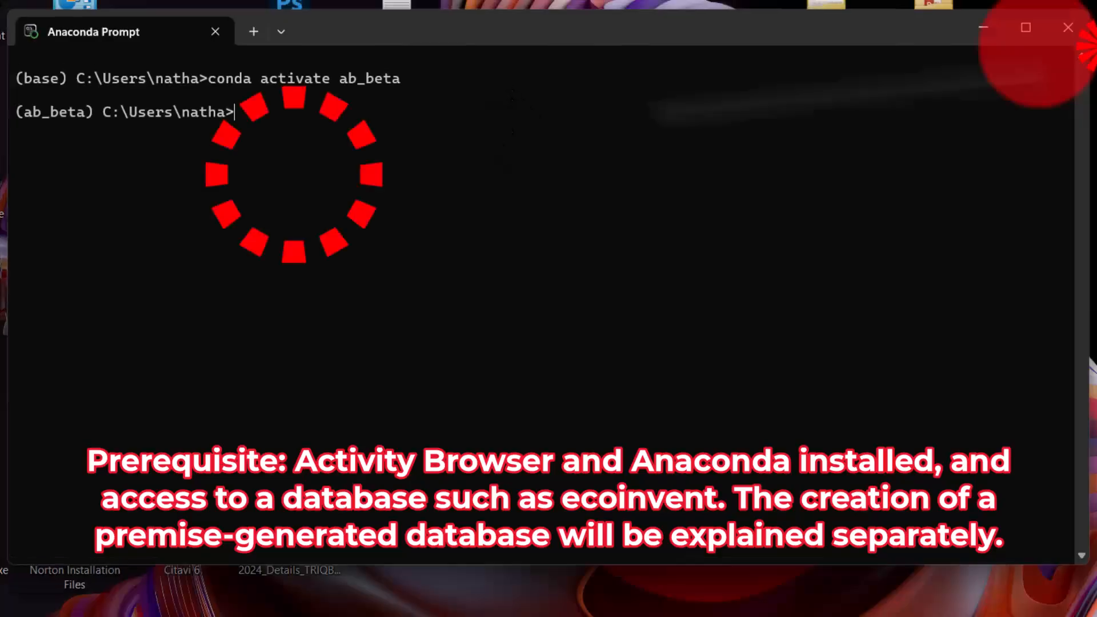
Step: Start the Activity Browser with the command activity-browser and copy the suggested update command conda update -c lca activity-browser
{"action": "type", "text": "activity-browser"}
{"action": "key", "text": "Return"}
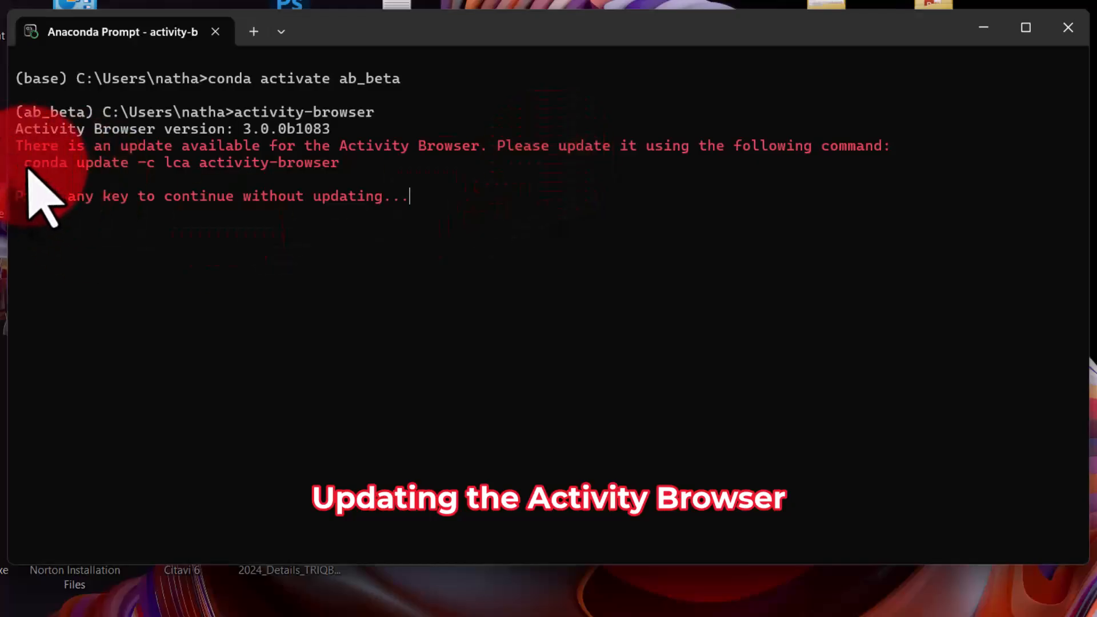
{"action": "left_click_drag", "start_coordinate": [25, 165], "coordinate": [343, 167]}
{"action": "key", "text": "ctrl+c"}
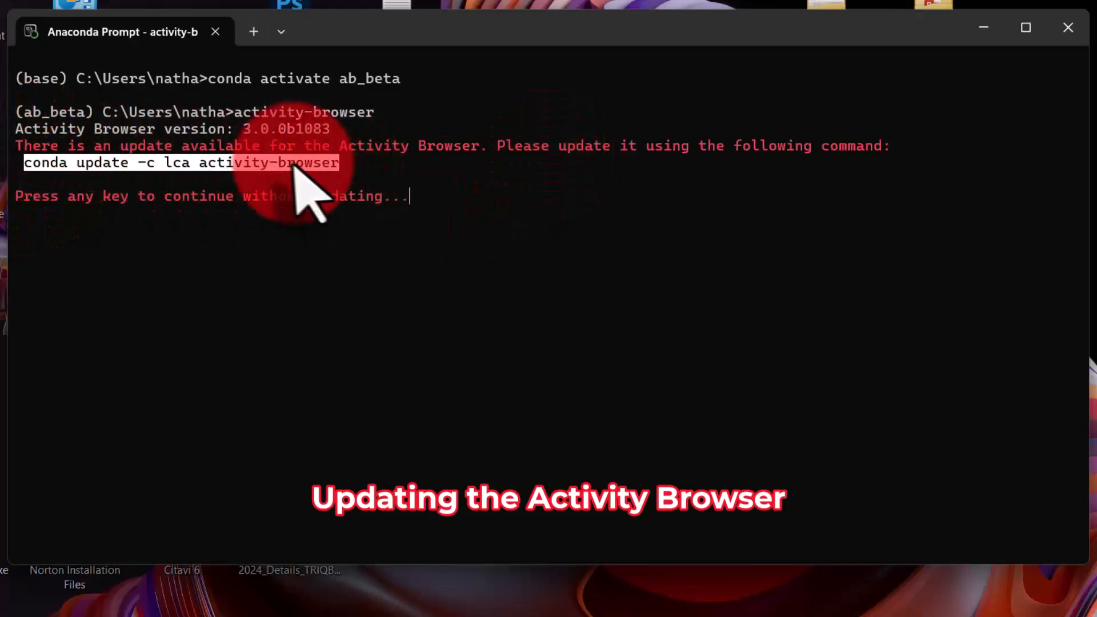
Step: Continue launching the Activity Browser past the update prompt without updating, and enlarge its window
{"action": "right_click", "coordinate": [286, 163]}
{"action": "key", "text": "ctrl+v"}
{"action": "key", "text": "Return"}
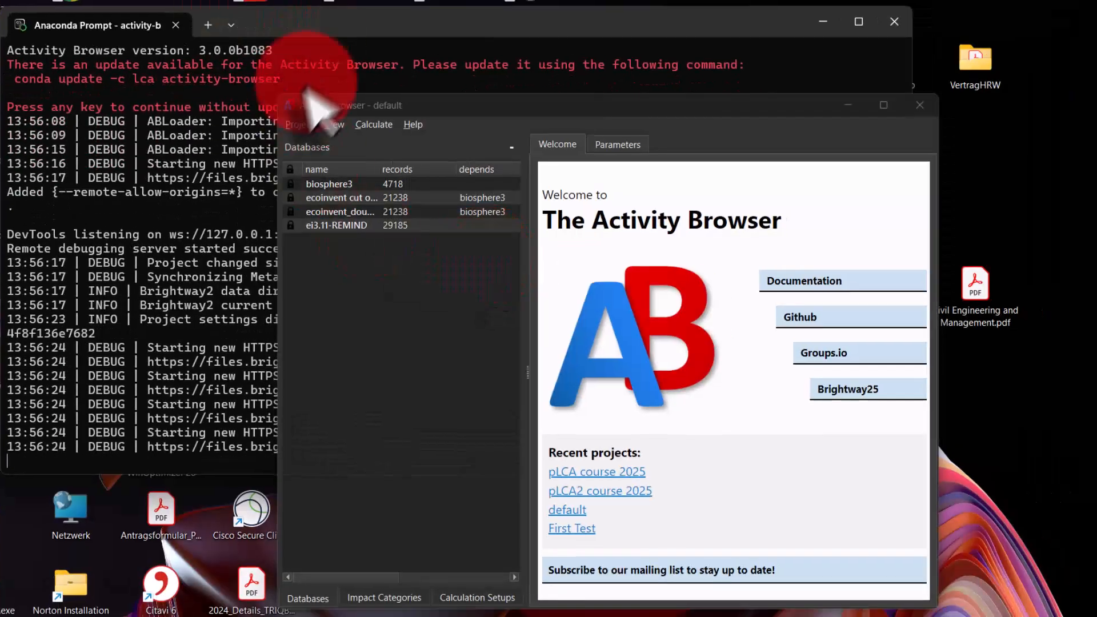
{"action": "double_click", "coordinate": [303, 106]}
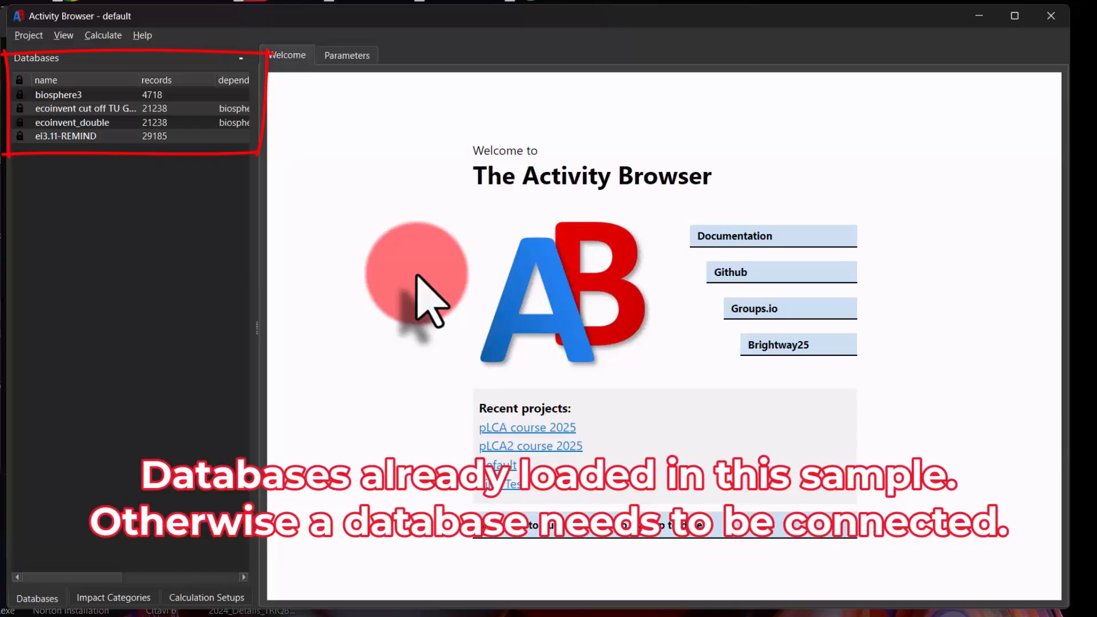
Step: Open the existing project conc and select its conc_cube database
{"action": "left_click", "coordinate": [28, 35]}
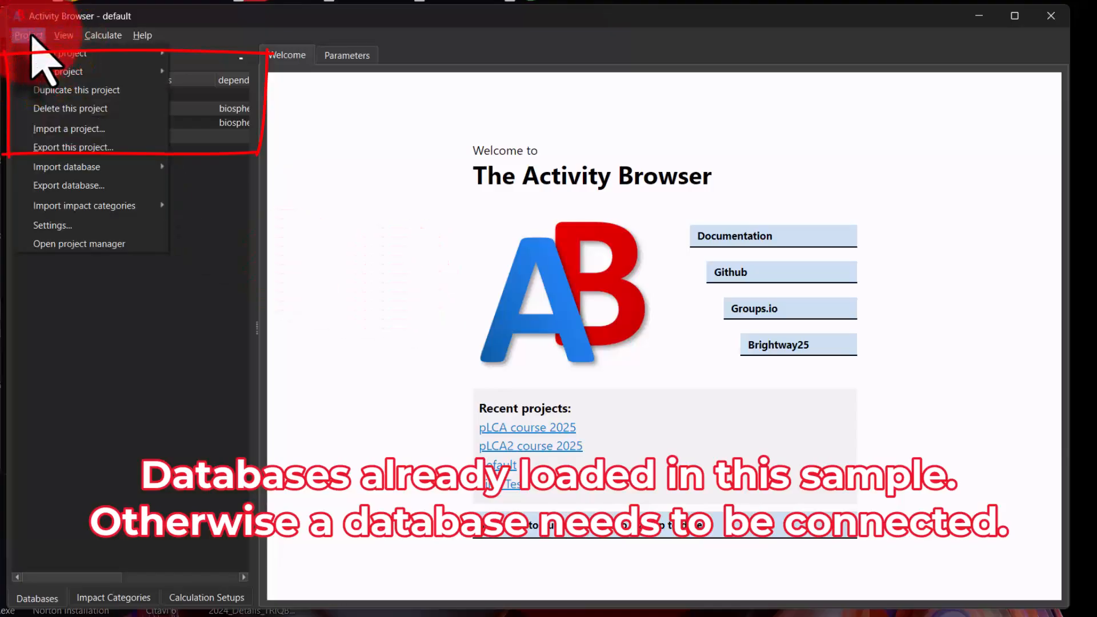
{"action": "left_click", "coordinate": [222, 53]}
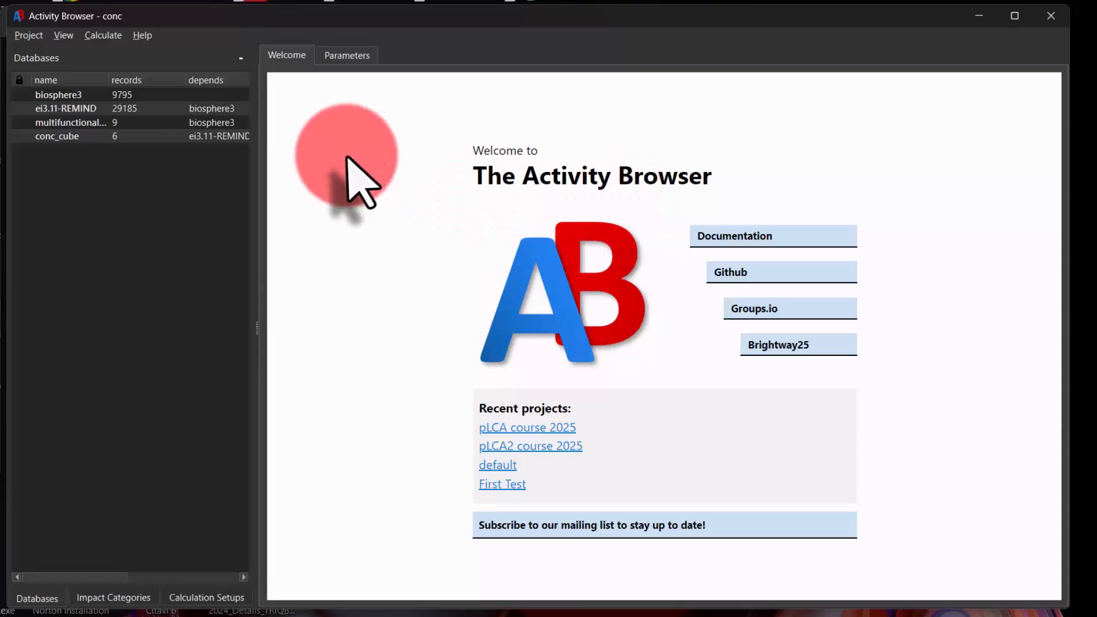
{"action": "left_click", "coordinate": [202, 137]}
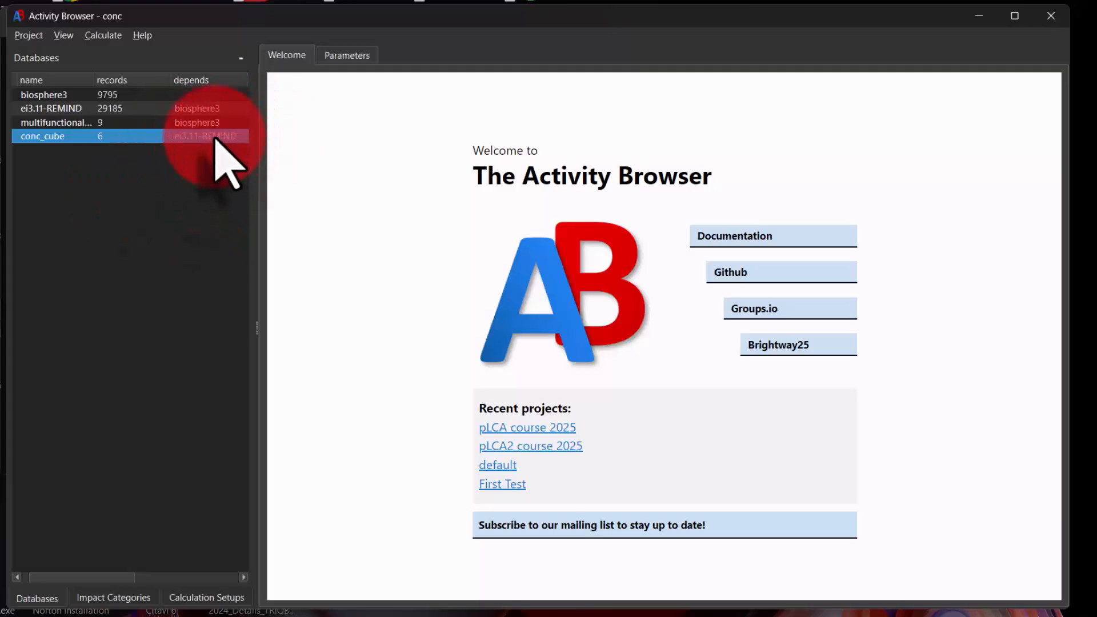
{"action": "left_click", "coordinate": [29, 37]}
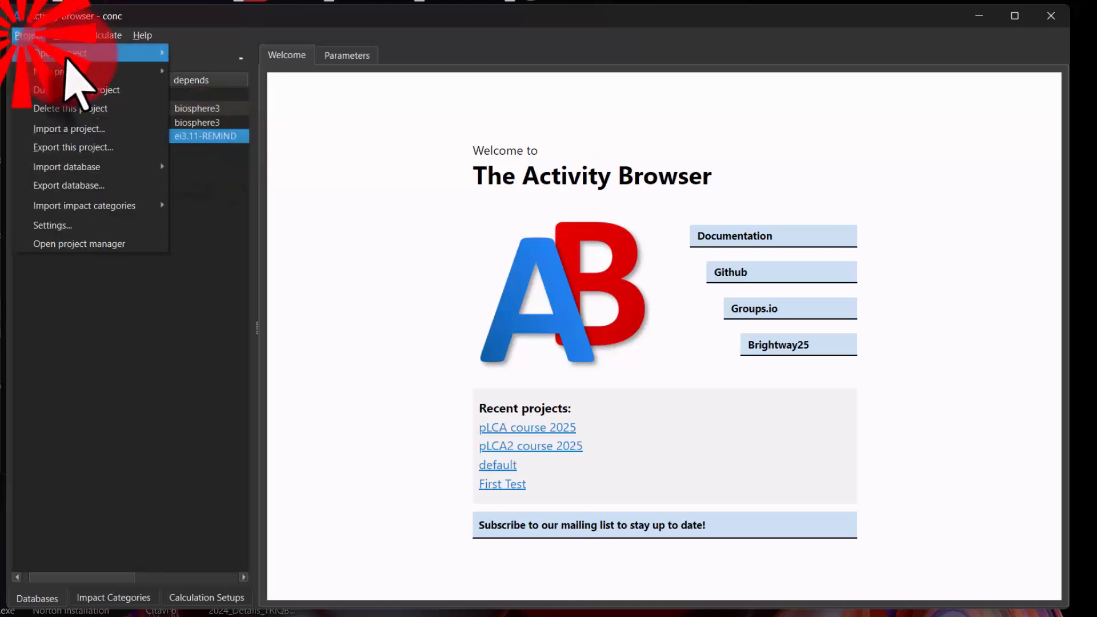
{"action": "mouse_move", "coordinate": [67, 54]}
{"action": "left_click", "coordinate": [204, 52]}
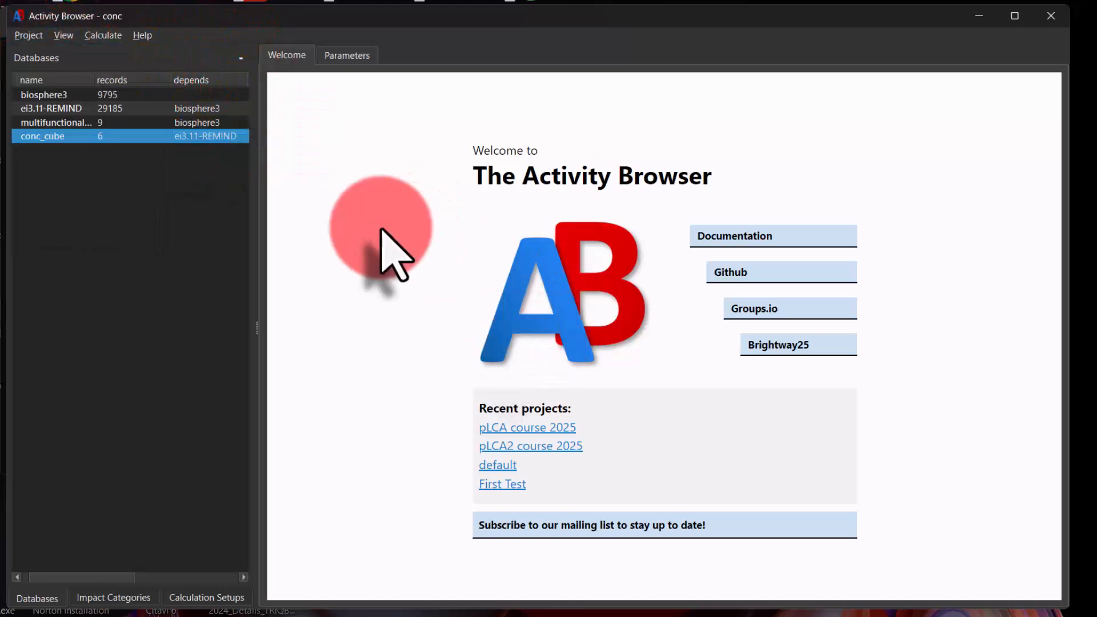
Step: Open the Cube on site activity from the conc_cube database to examine its exchanges
{"action": "double_click", "coordinate": [32, 137]}
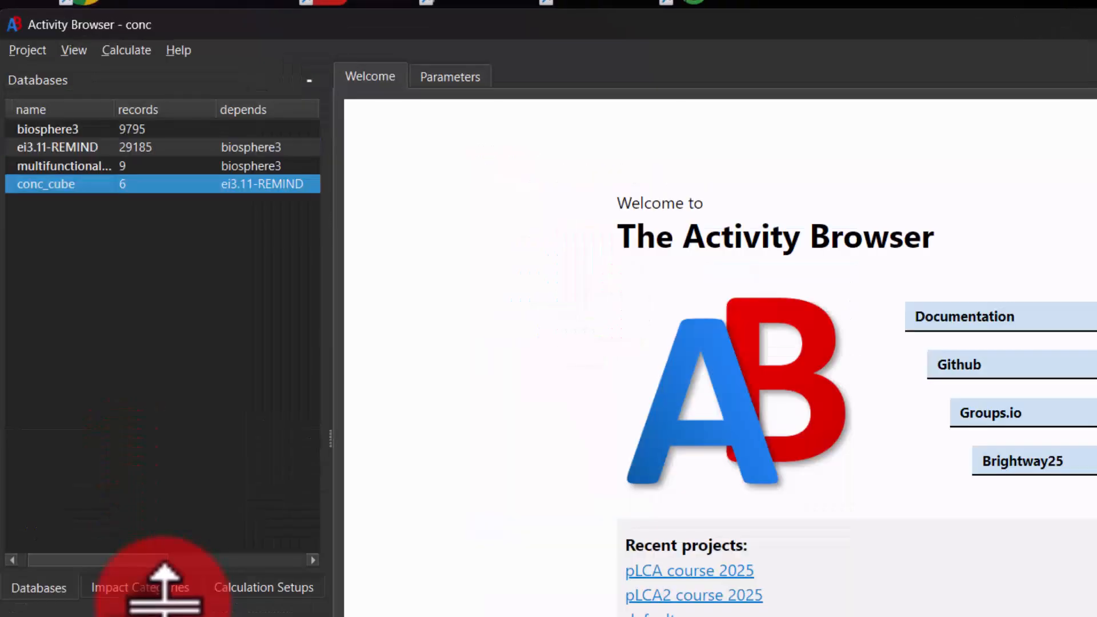
{"action": "left_click_drag", "start_coordinate": [132, 452], "coordinate": [119, 285]}
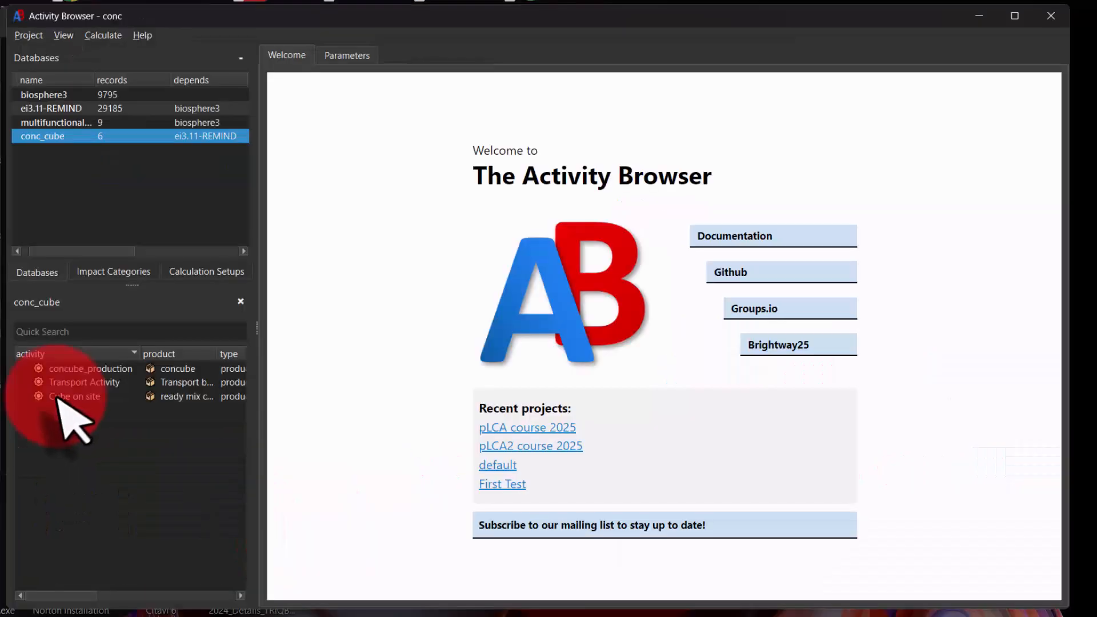
{"action": "double_click", "coordinate": [71, 528]}
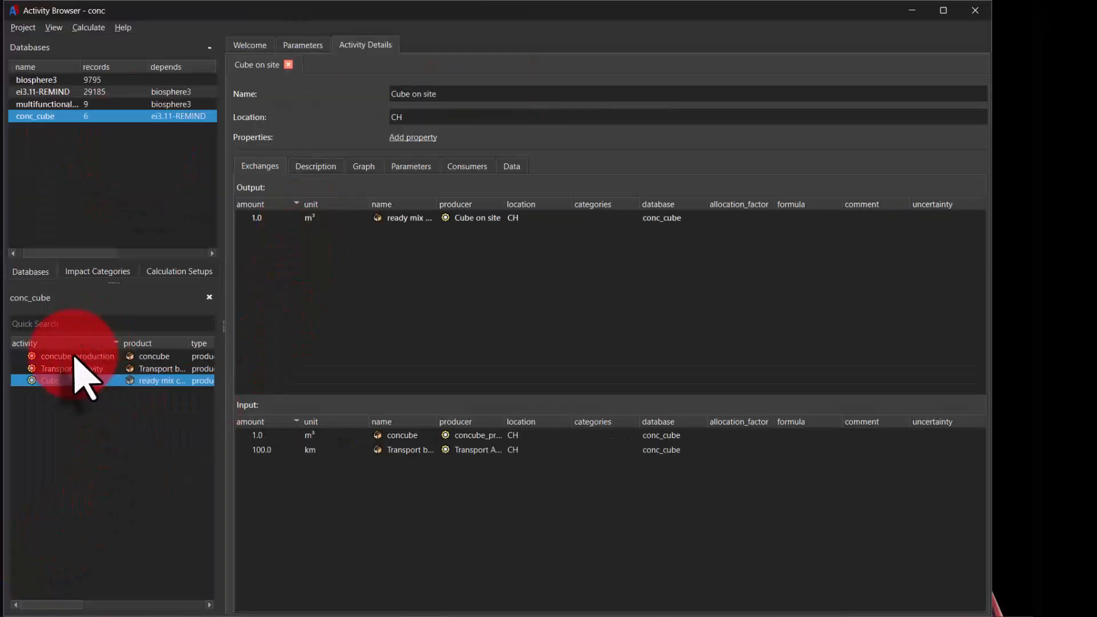
Step: Open the concube_production activity and examine its inputs with a widened name column, including waste concrete gravel and waste cement
{"action": "double_click", "coordinate": [74, 357]}
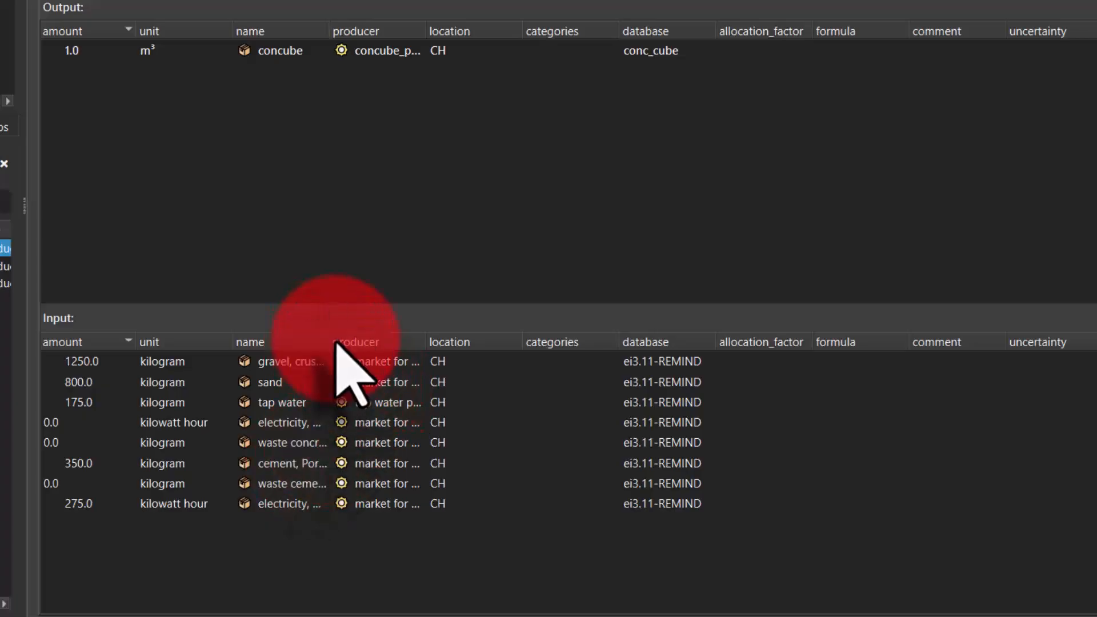
{"action": "left_click_drag", "start_coordinate": [331, 343], "coordinate": [491, 341]}
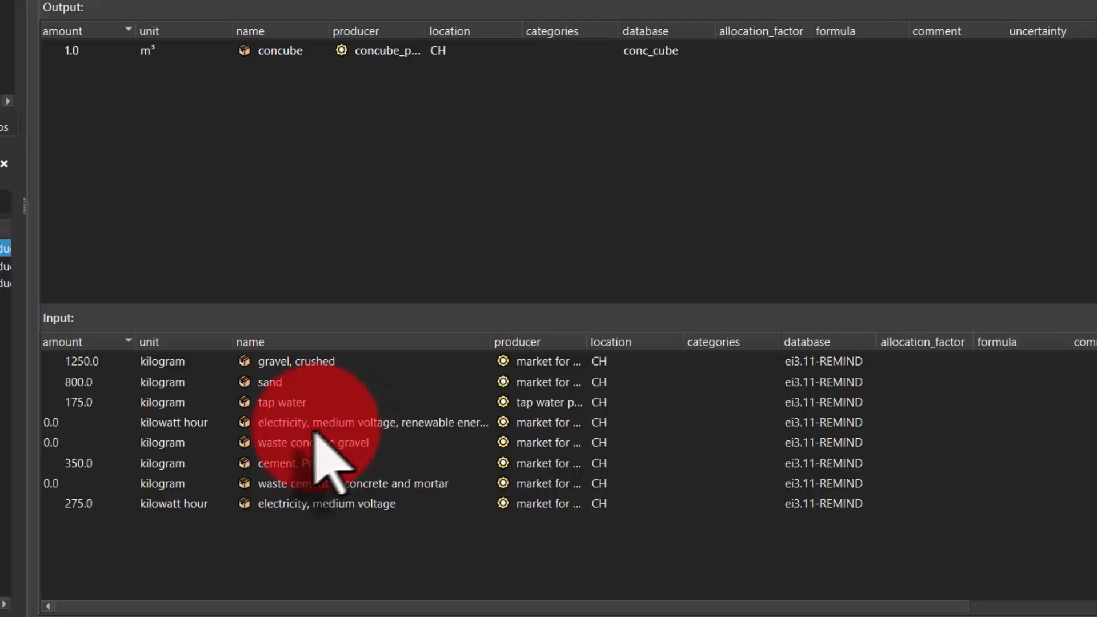
{"action": "left_click", "coordinate": [294, 443]}
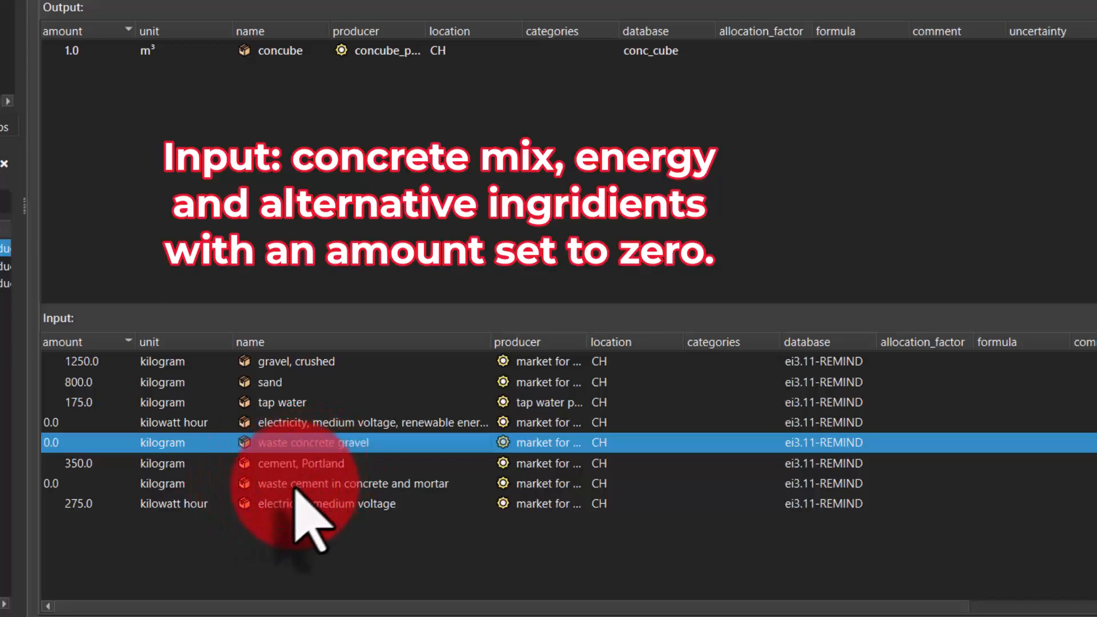
{"action": "left_click", "coordinate": [294, 486]}
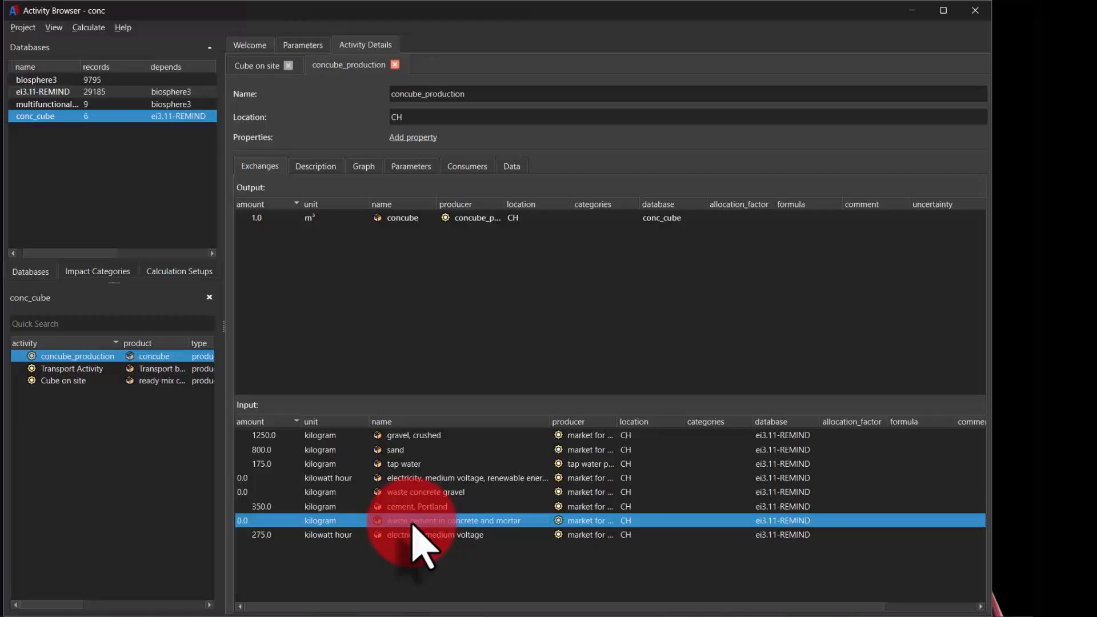
Step: Open Transport Activity and widen the producer column of its inputs to examine the lorry freight transport exchange
{"action": "double_click", "coordinate": [49, 368]}
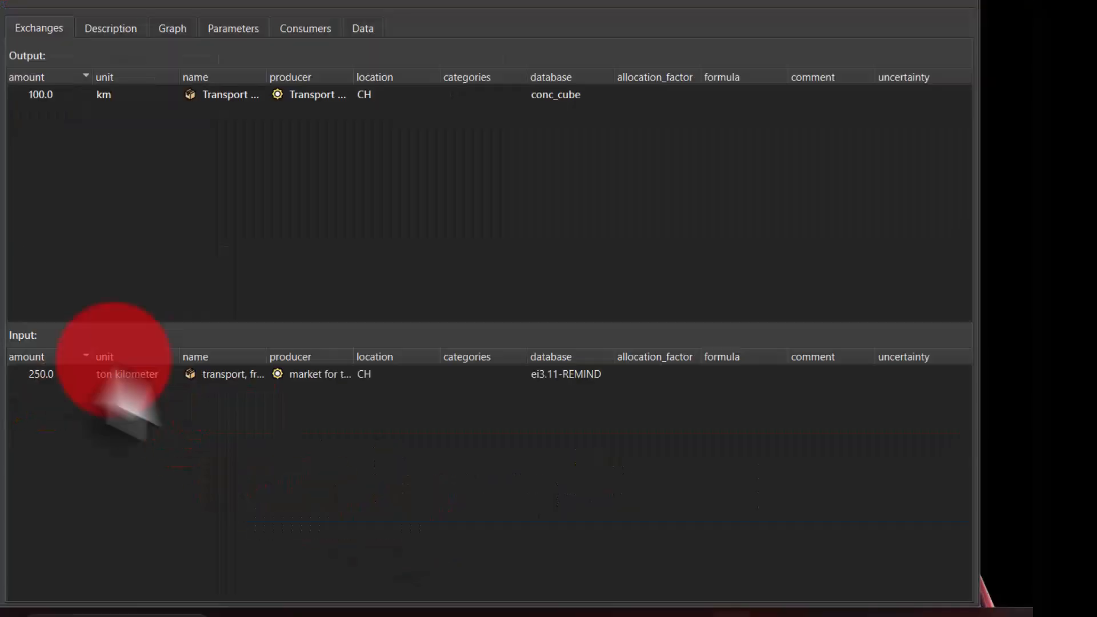
{"action": "left_click", "coordinate": [332, 435]}
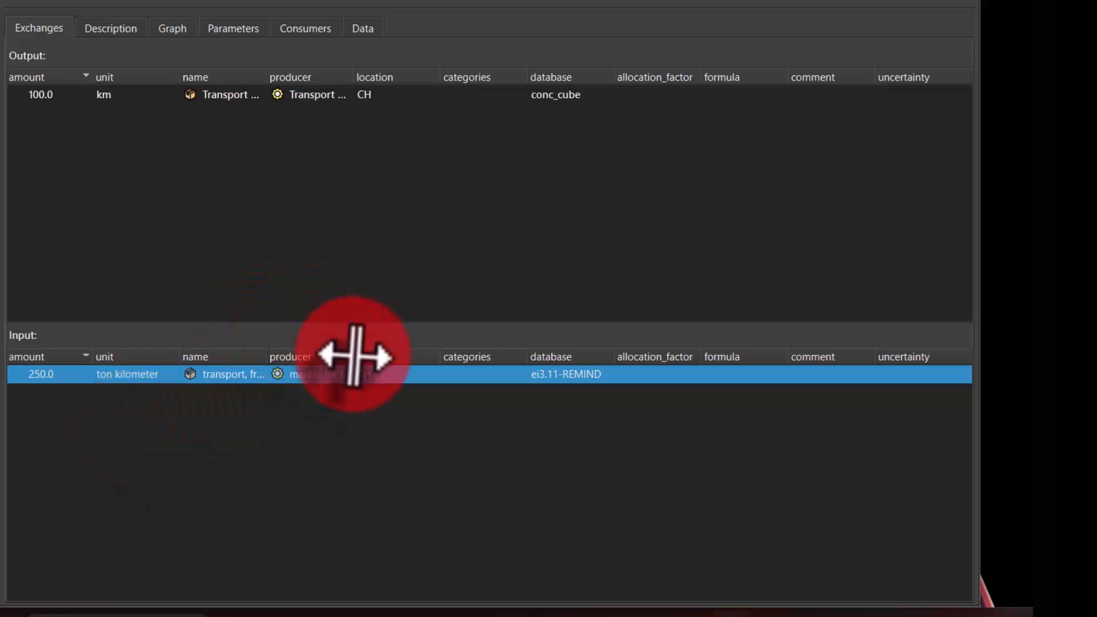
{"action": "left_click_drag", "start_coordinate": [353, 355], "coordinate": [547, 353]}
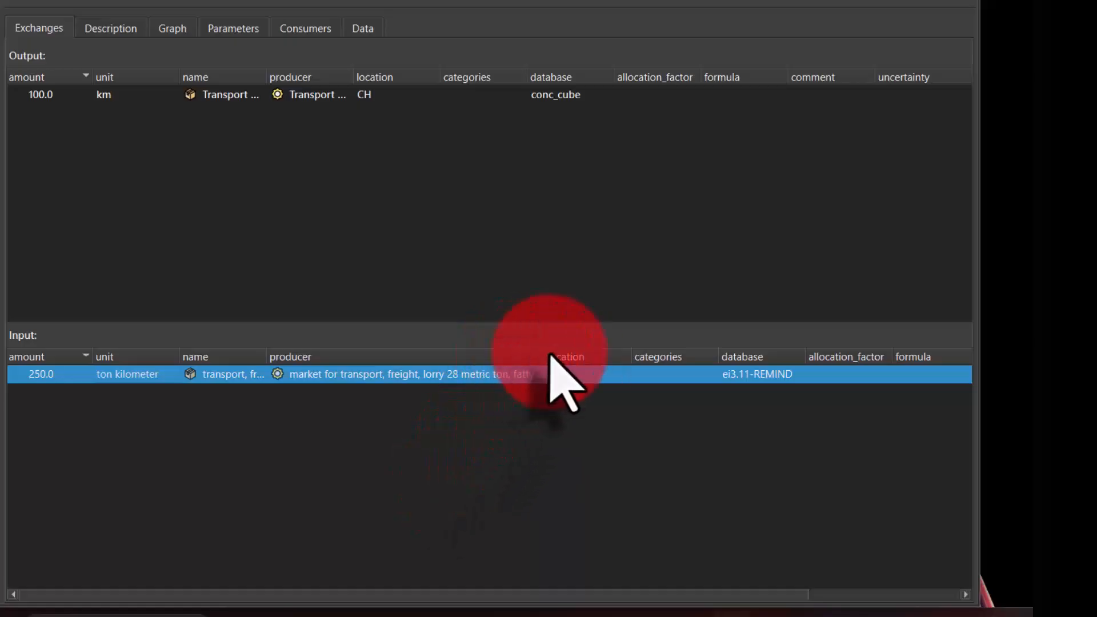
{"action": "left_click_drag", "start_coordinate": [546, 358], "coordinate": [517, 360]}
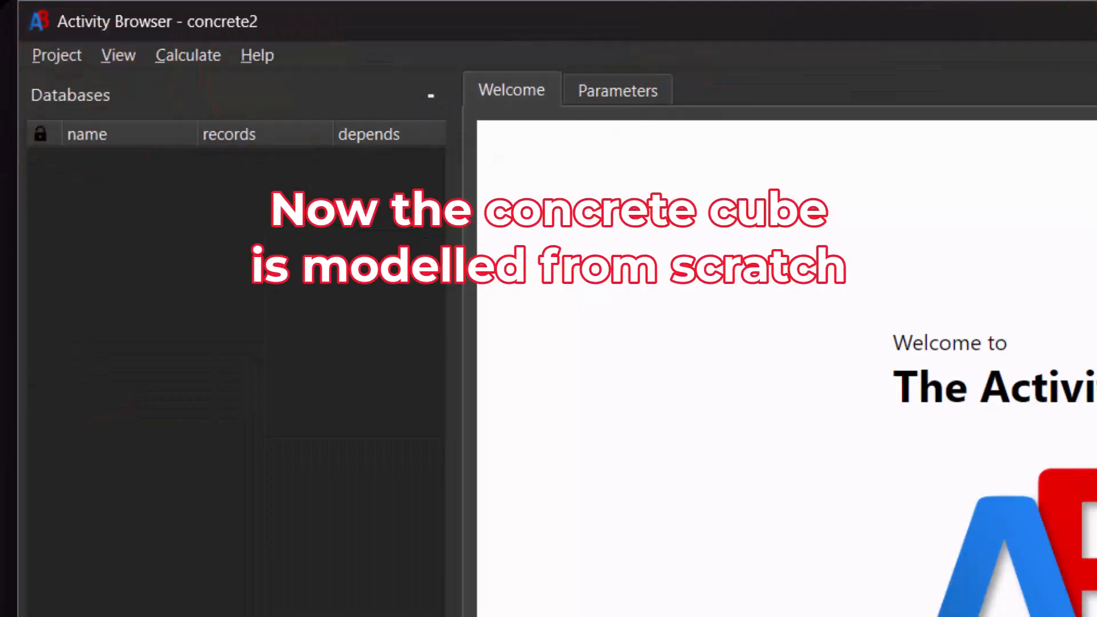
Step: Open the project named default to work with its preloaded databases
{"action": "left_click", "coordinate": [41, 55]}
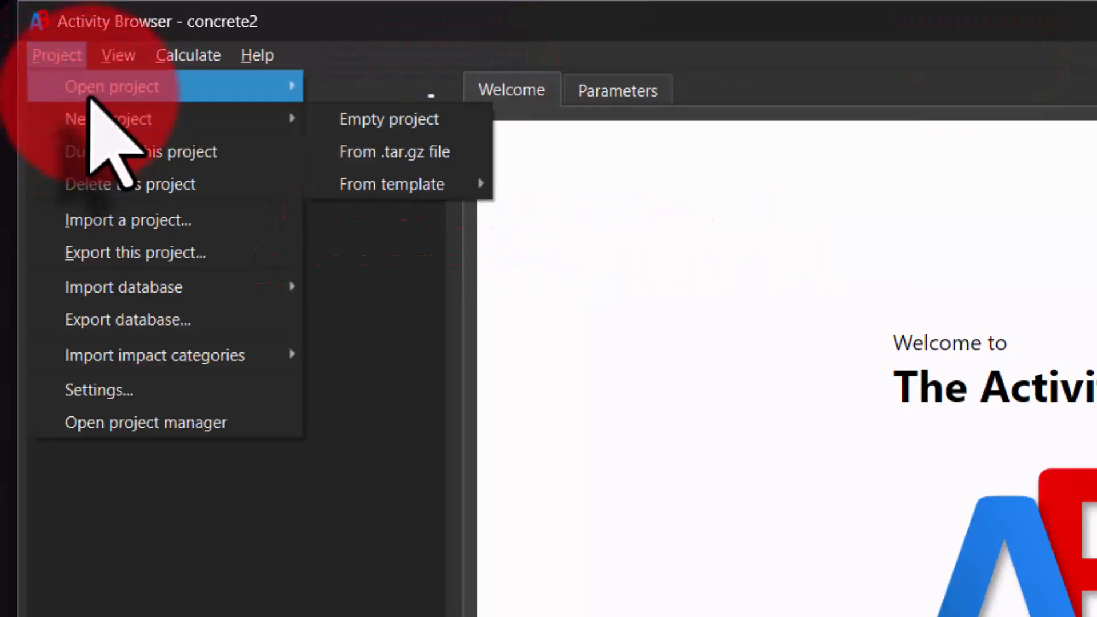
{"action": "mouse_move", "coordinate": [89, 97]}
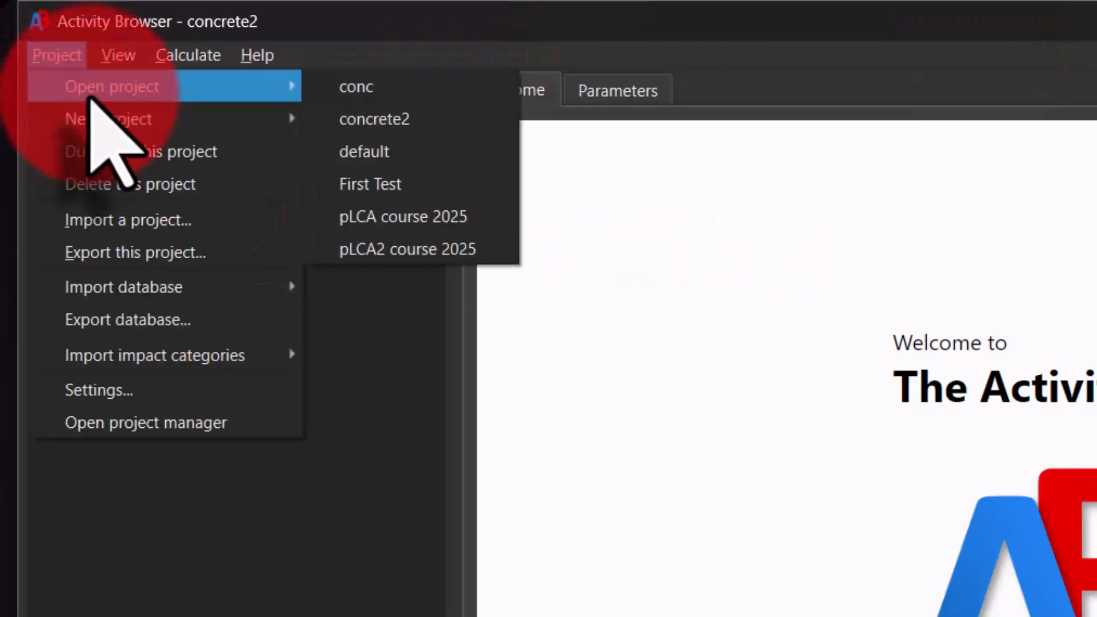
{"action": "left_click", "coordinate": [405, 151]}
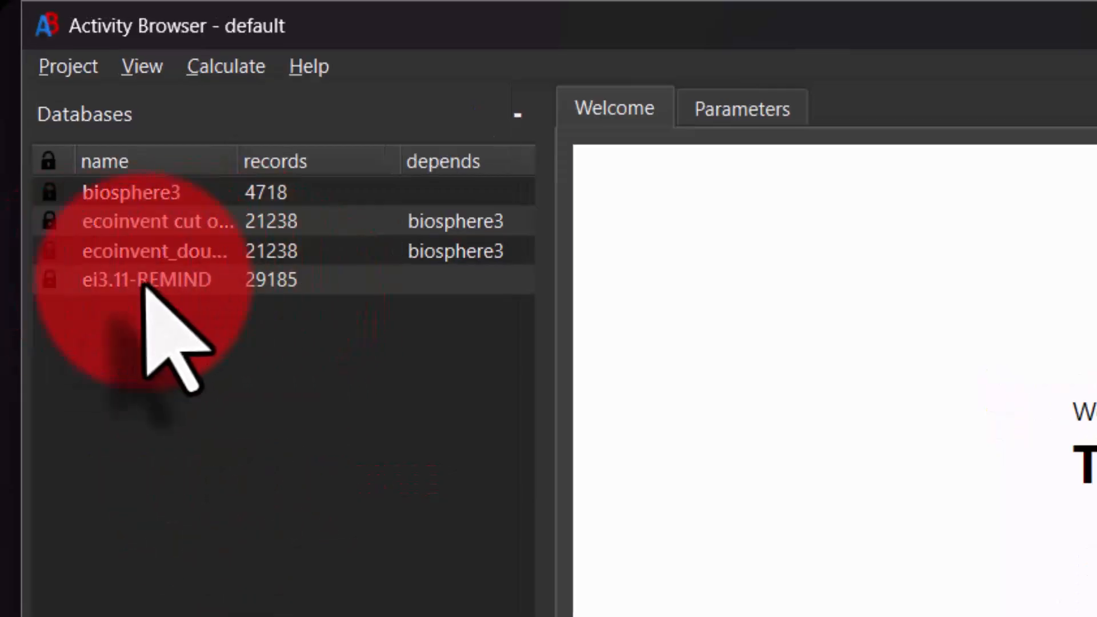
{"action": "left_click_drag", "start_coordinate": [239, 160], "coordinate": [245, 216]}
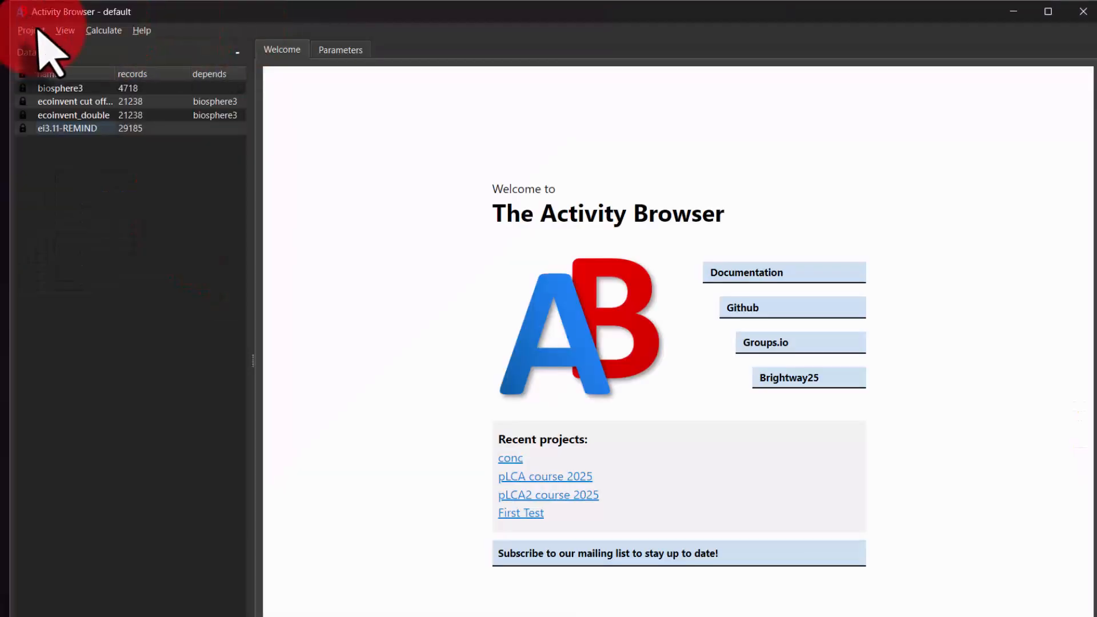
Step: Duplicate the default project under the new name 2conc
{"action": "left_click", "coordinate": [34, 32]}
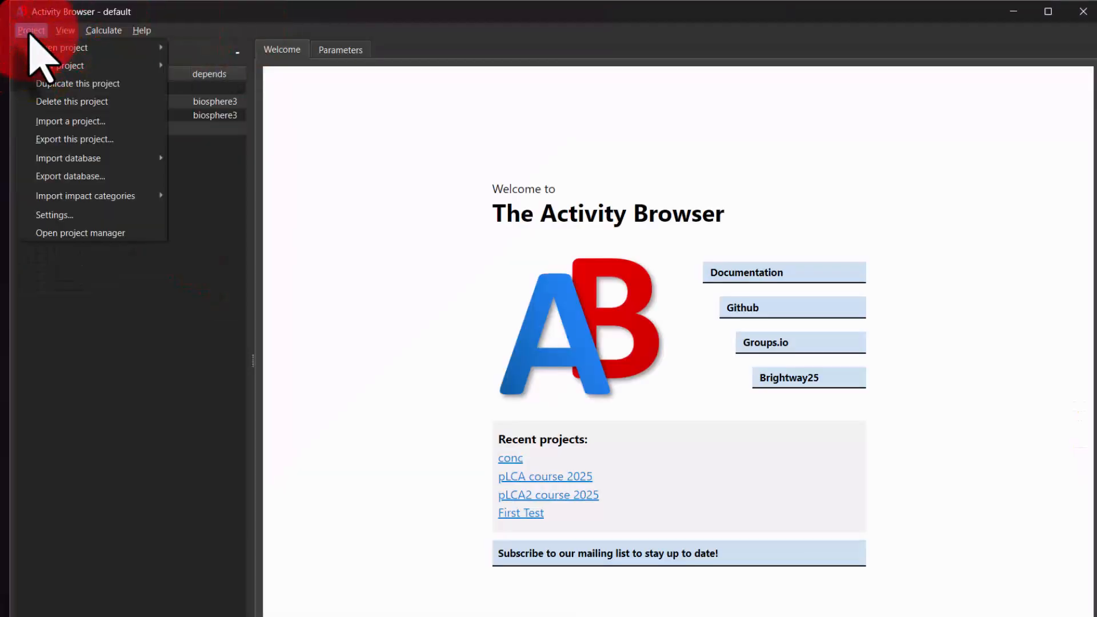
{"action": "left_click", "coordinate": [57, 83]}
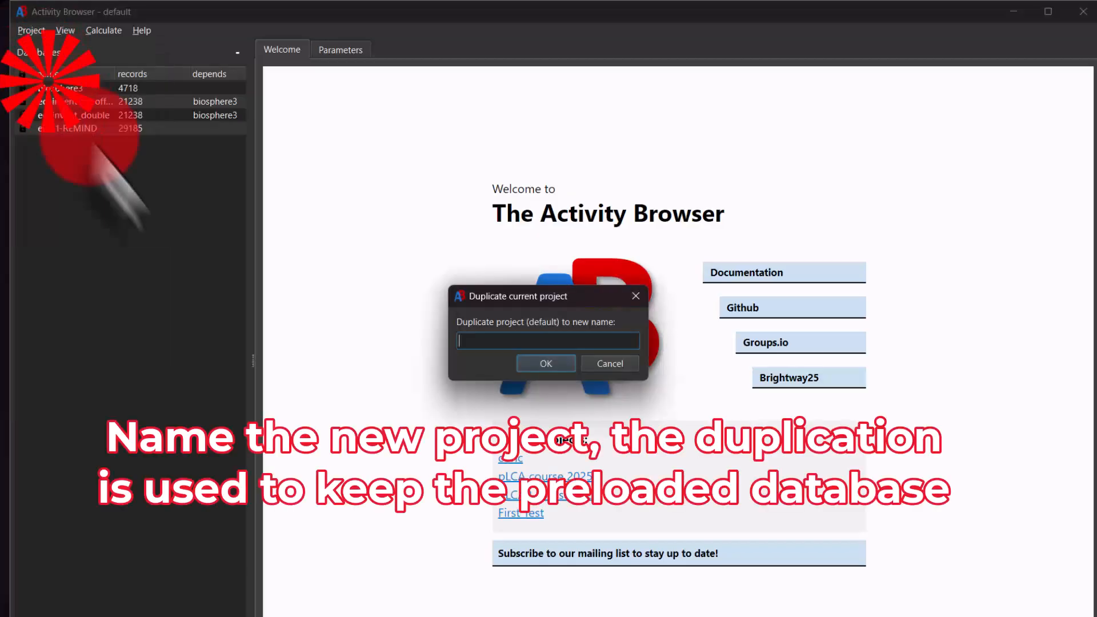
{"action": "left_click", "coordinate": [484, 341]}
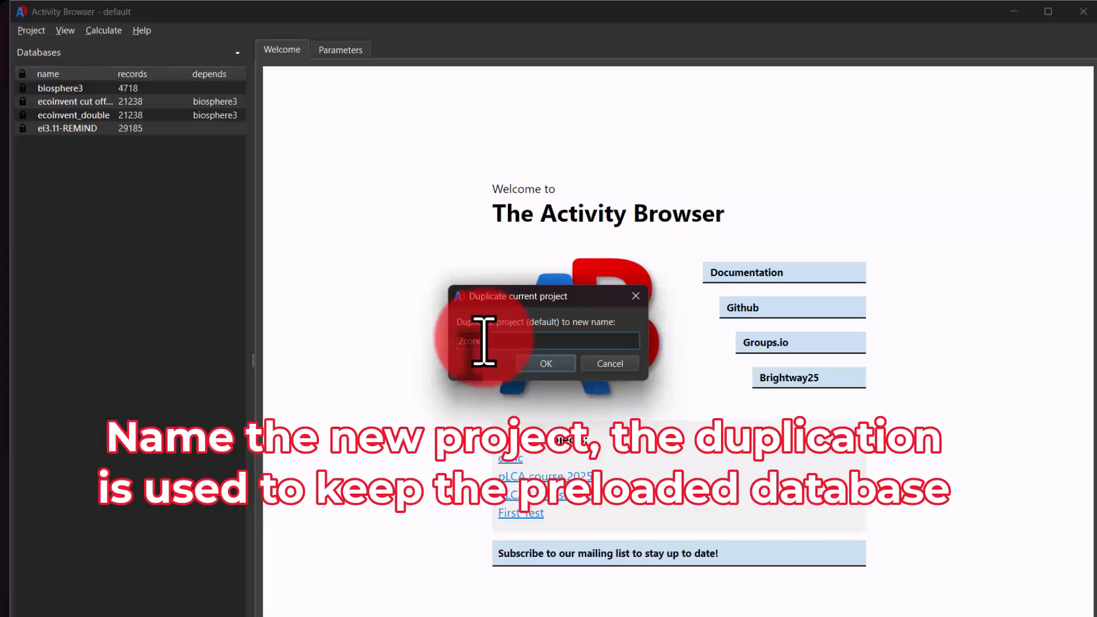
{"action": "type", "text": "2conc"}
{"action": "left_click", "coordinate": [546, 364]}
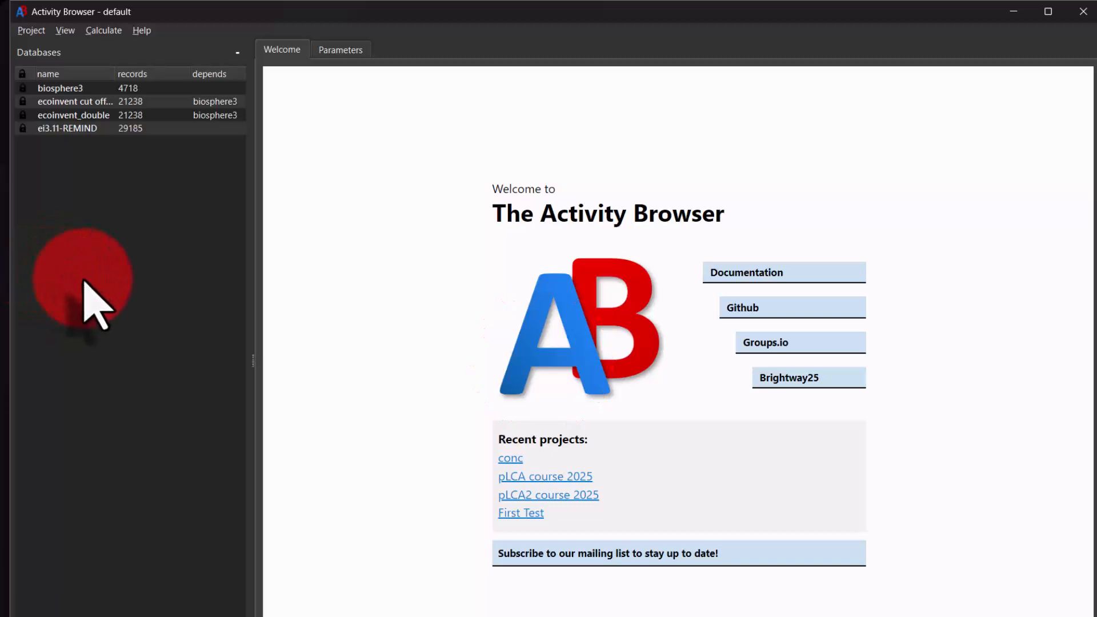
Step: Open the ei3.11-REMIND database and search its activities for "cement CH"
{"action": "double_click", "coordinate": [72, 128]}
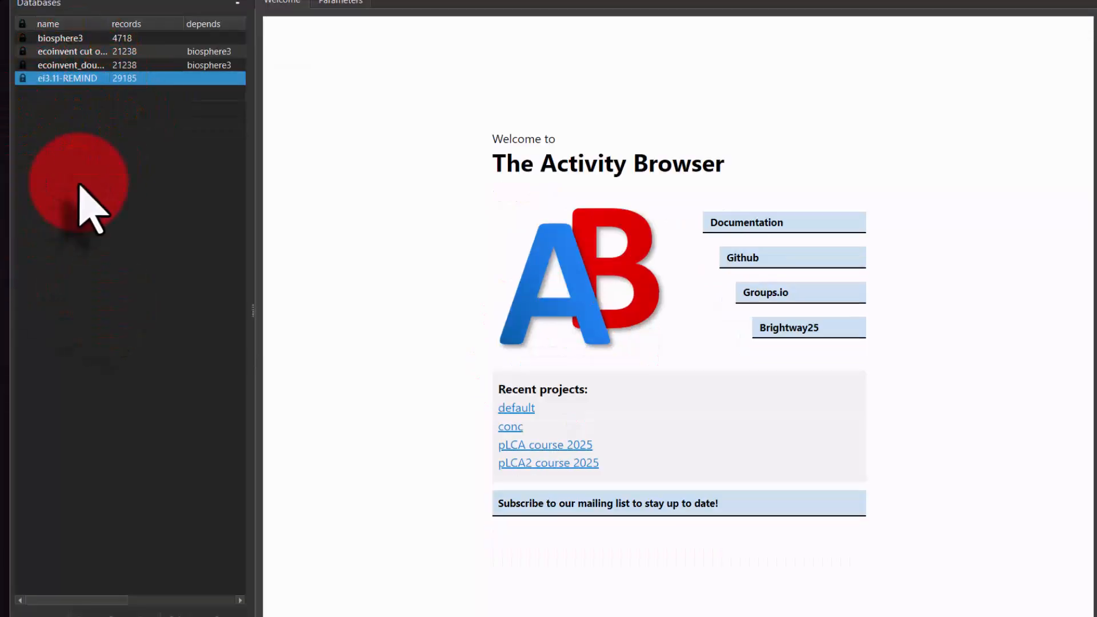
{"action": "left_click", "coordinate": [144, 517]}
{"action": "type", "text": "cement CH"}
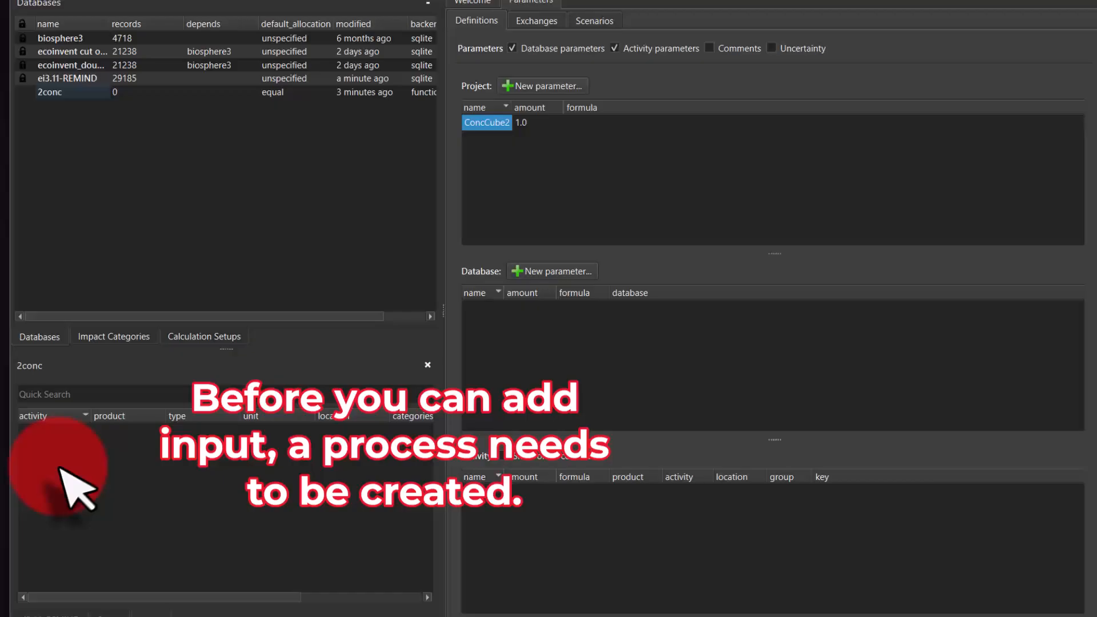
{"action": "left_click", "coordinate": [74, 488]}
{"action": "right_click", "coordinate": [73, 490]}
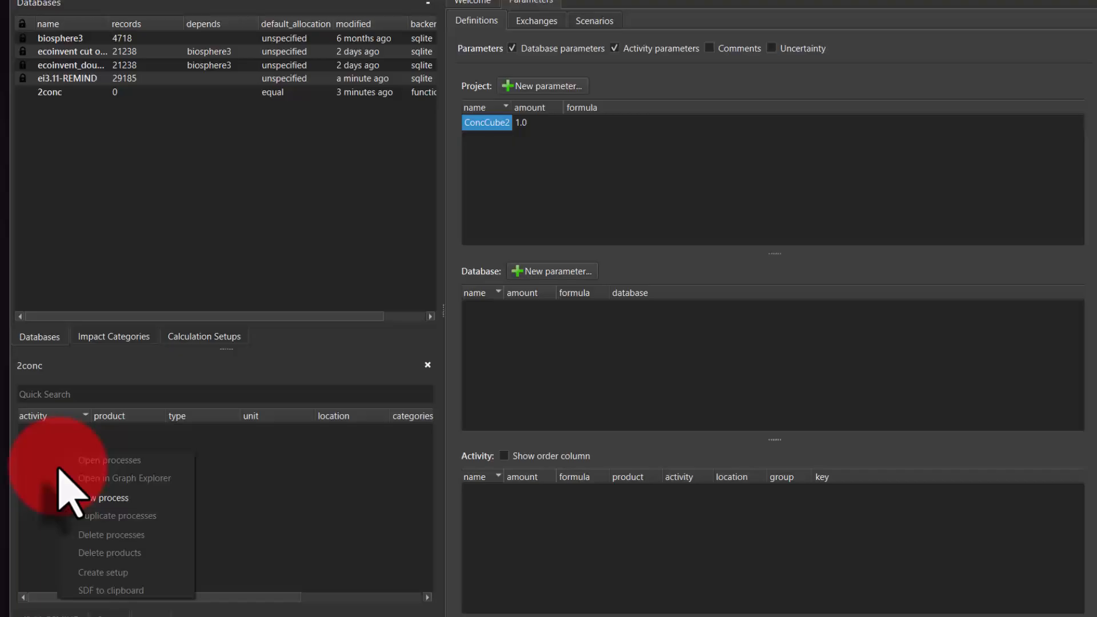
{"action": "left_click", "coordinate": [100, 497]}
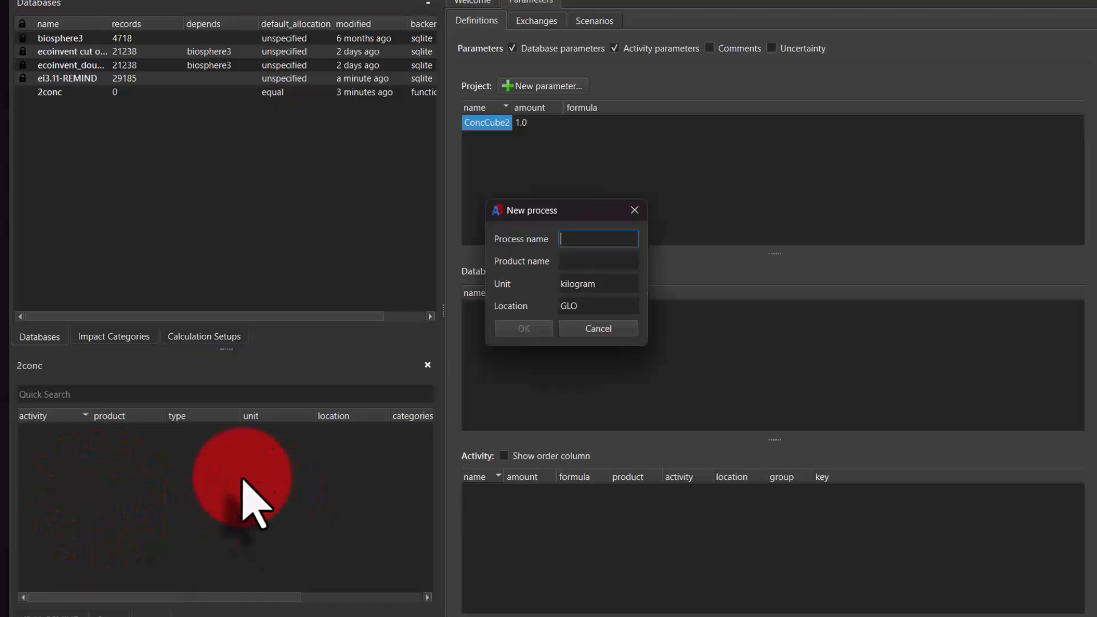
{"action": "left_click", "coordinate": [635, 209]}
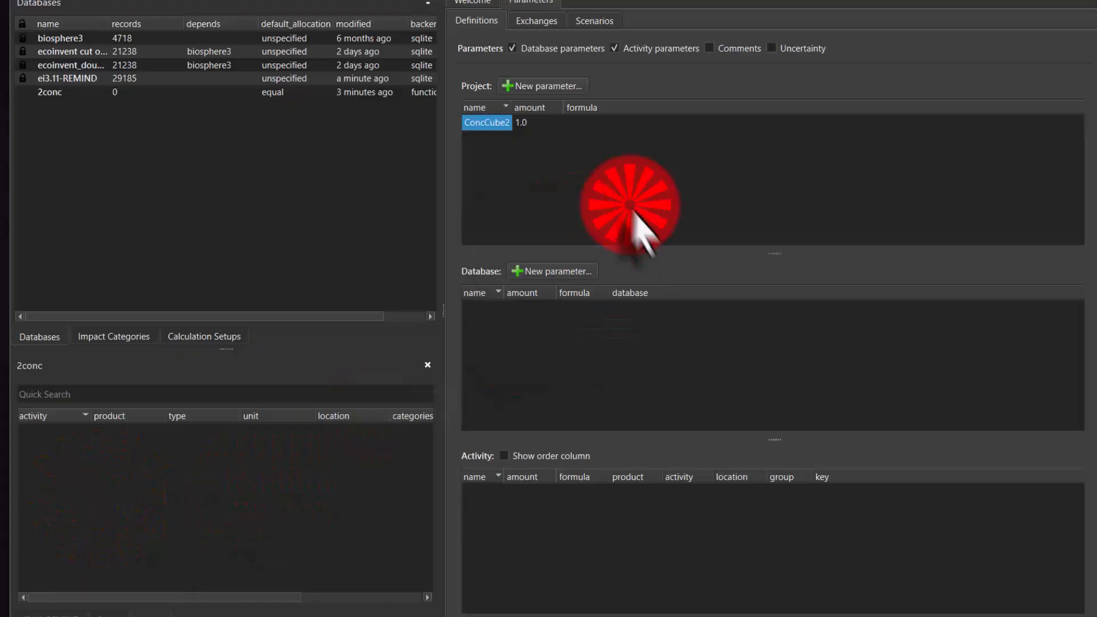
Step: Open the 2conc database's activity list again
{"action": "right_click", "coordinate": [107, 474]}
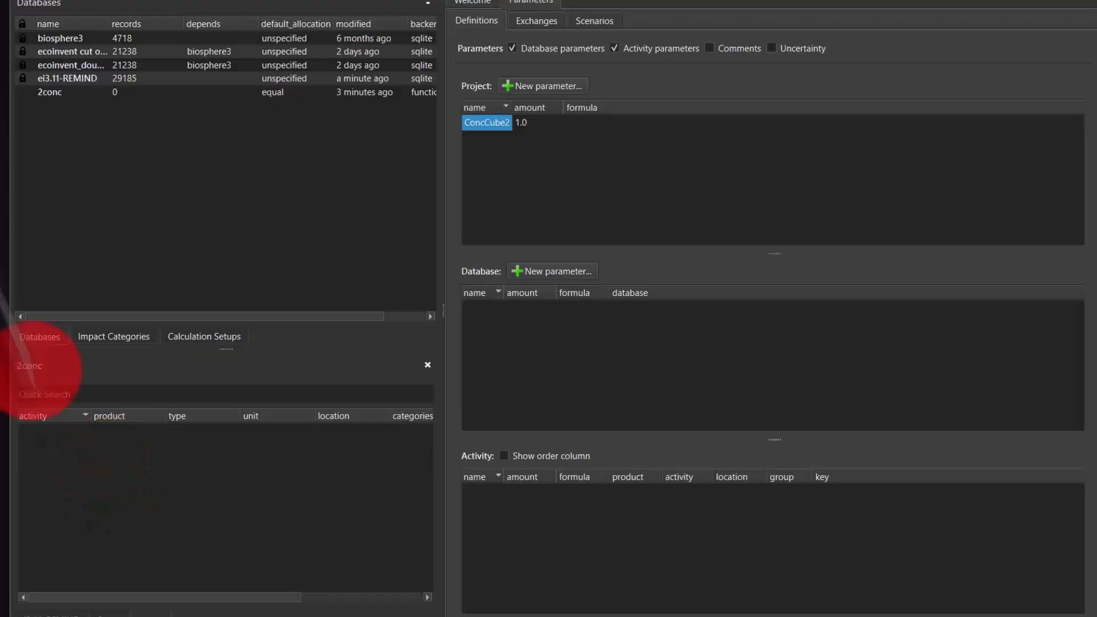
{"action": "left_click", "coordinate": [54, 93]}
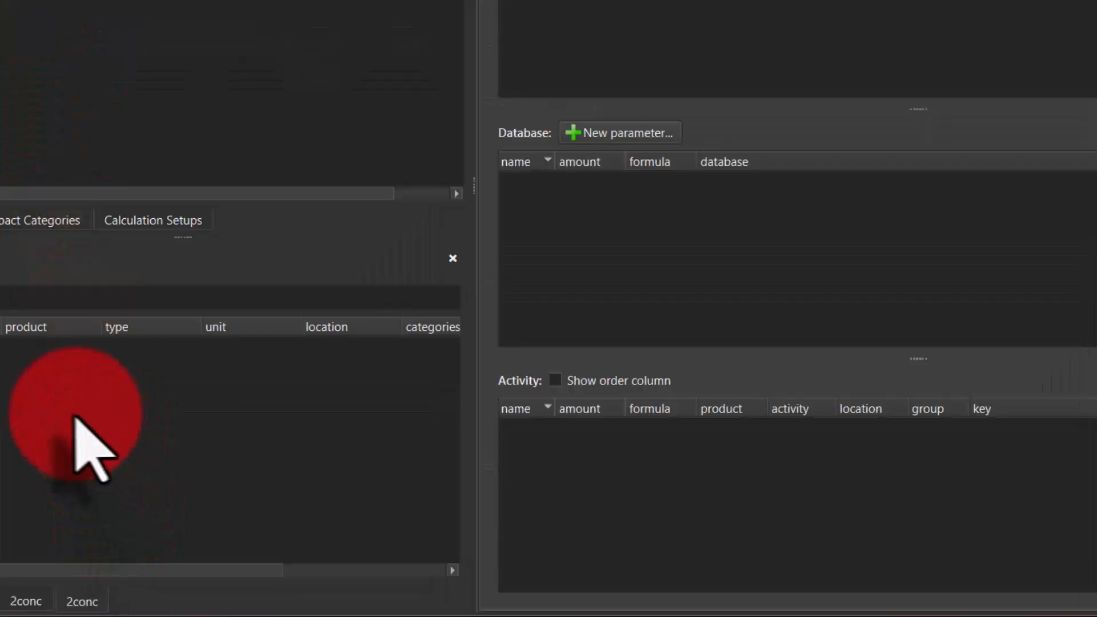
Step: Create a new process conc_mix in the 2conc database with product cube production, unit m³ and location CH
{"action": "right_click", "coordinate": [37, 420]}
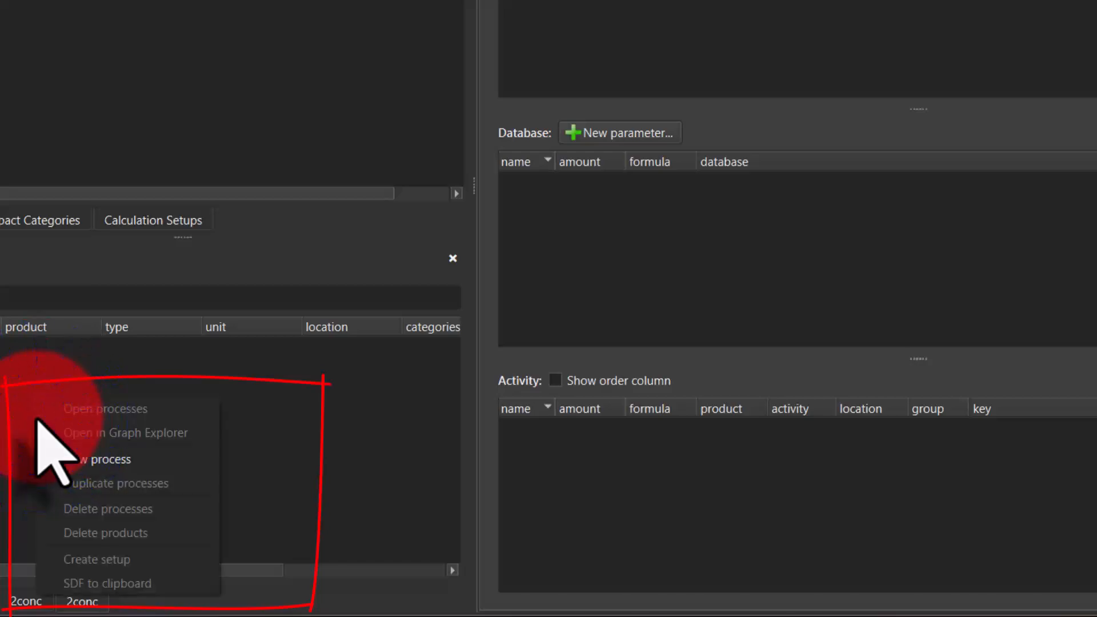
{"action": "left_click", "coordinate": [94, 460]}
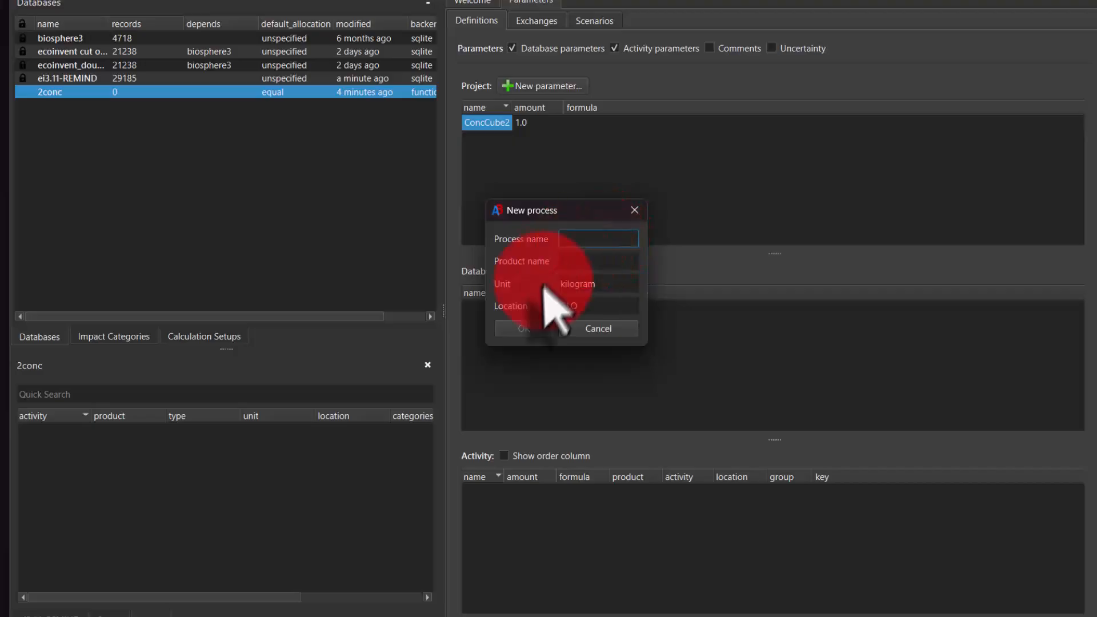
{"action": "left_click", "coordinate": [596, 240]}
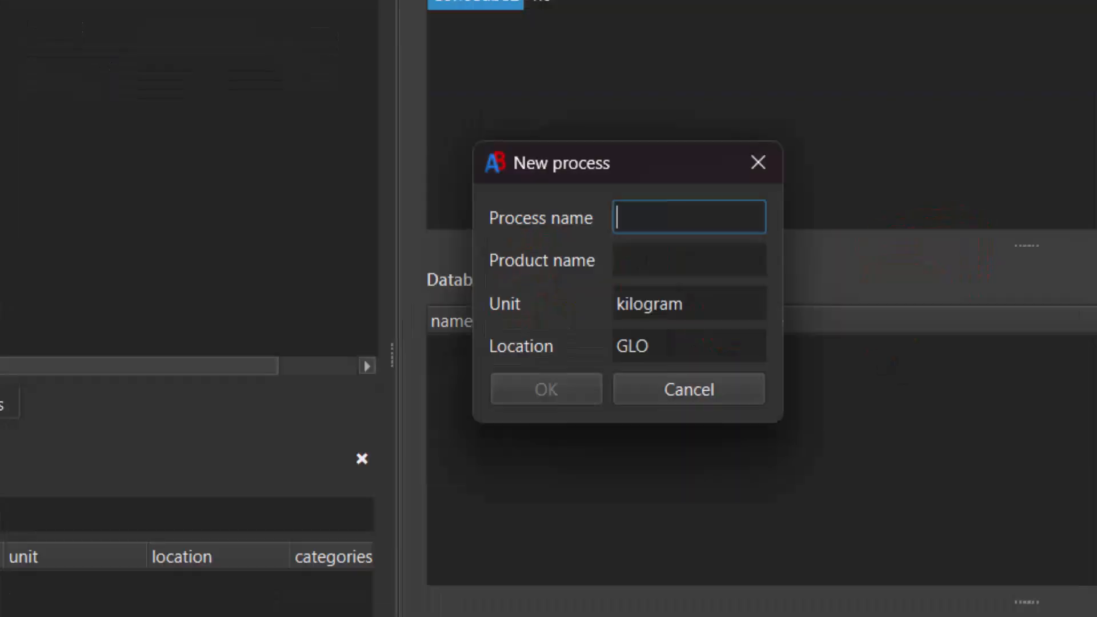
{"action": "type", "text": "conc mix"}
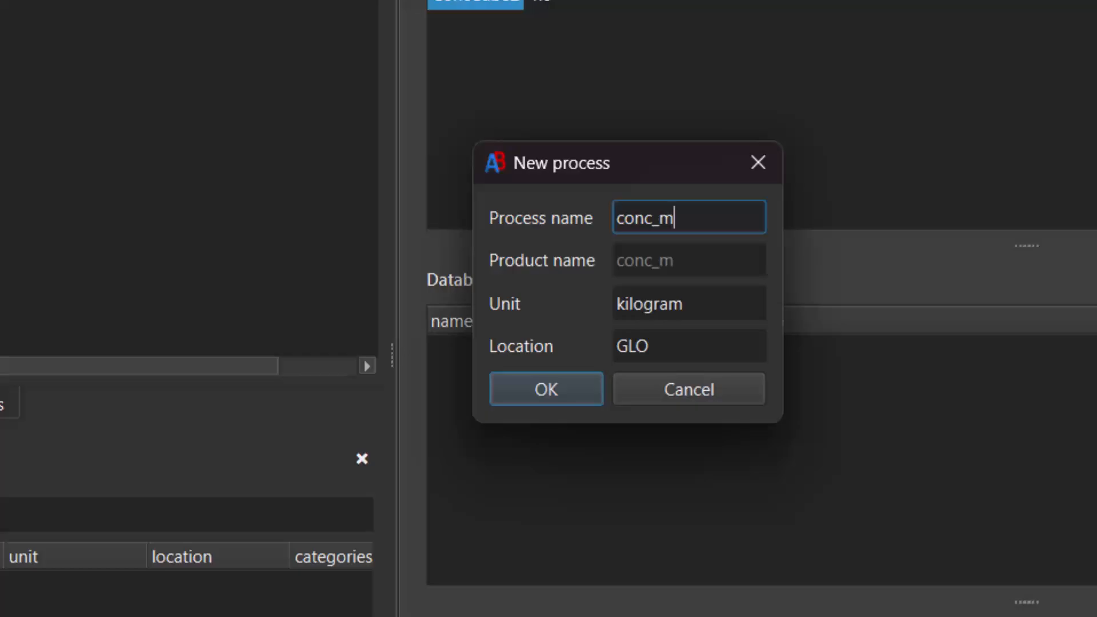
{"action": "left_click", "coordinate": [663, 264]}
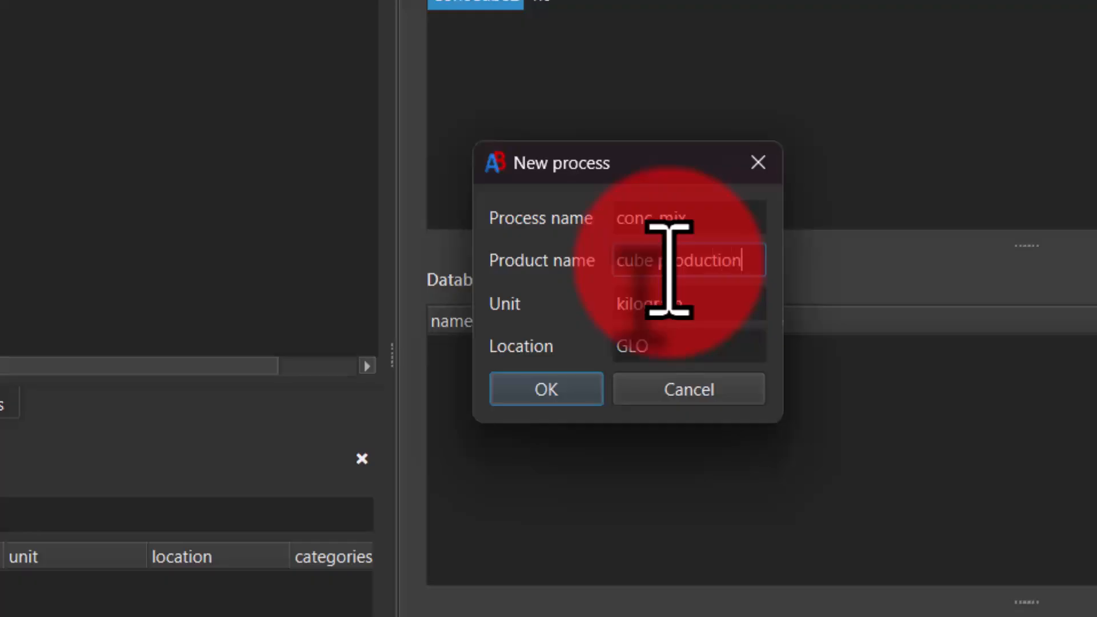
{"action": "left_click", "coordinate": [714, 314]}
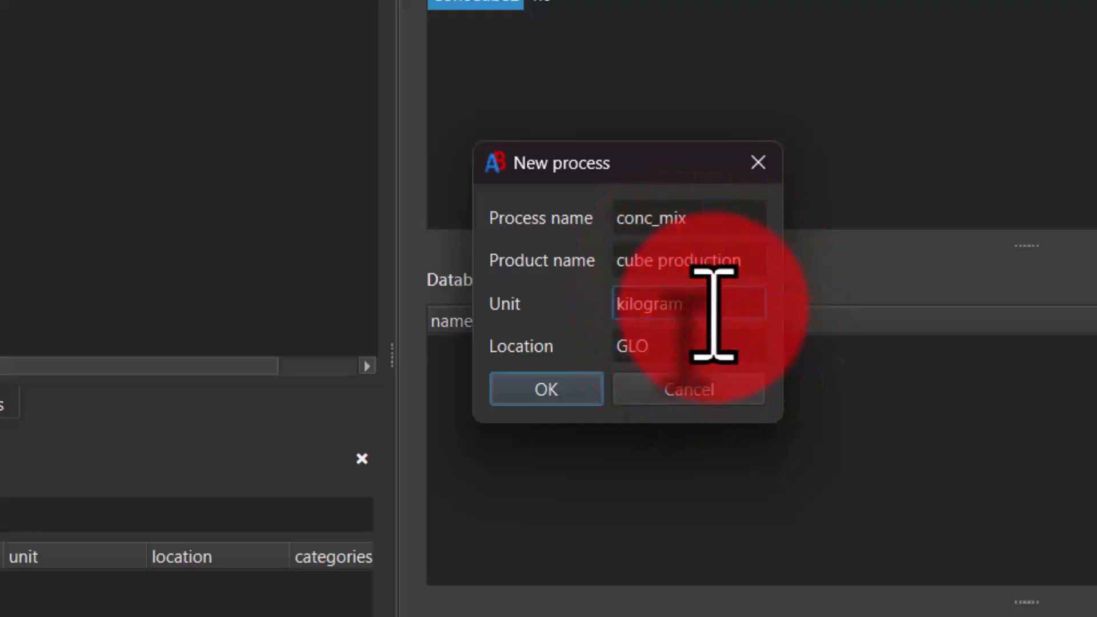
{"action": "double_click", "coordinate": [713, 314]}
{"action": "type", "text": "m³"}
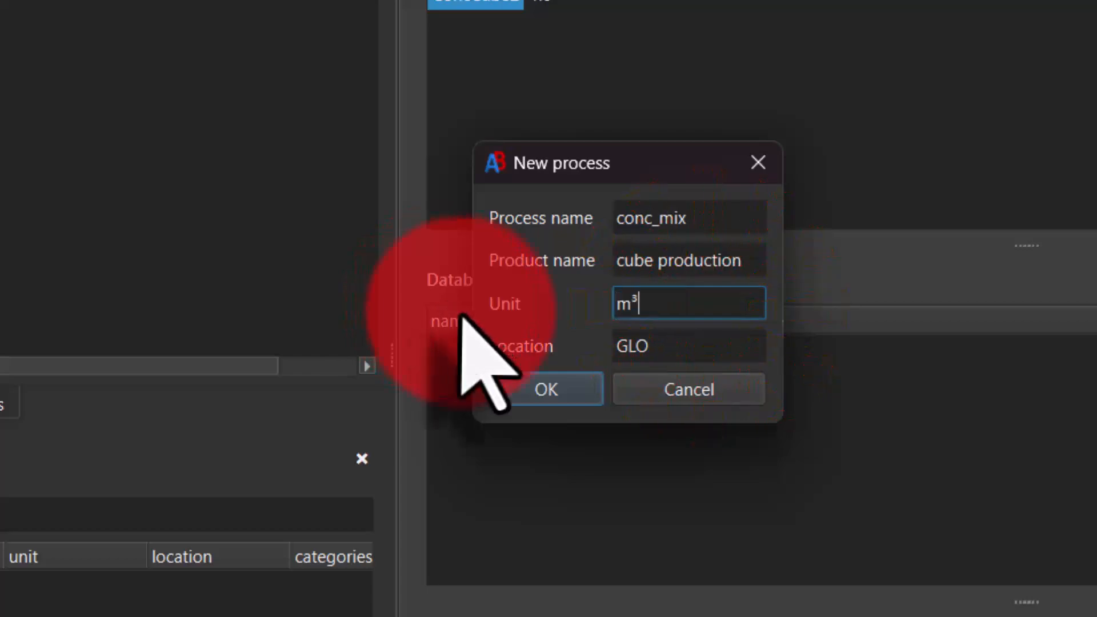
{"action": "left_click", "coordinate": [657, 343]}
{"action": "double_click", "coordinate": [672, 344]}
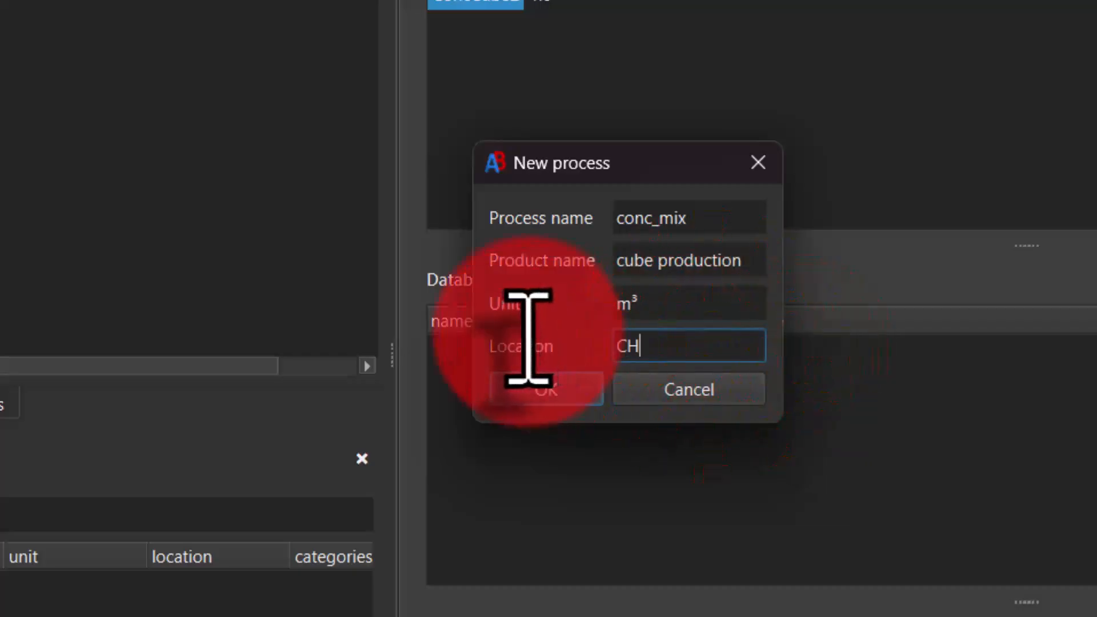
{"action": "left_click", "coordinate": [549, 391]}
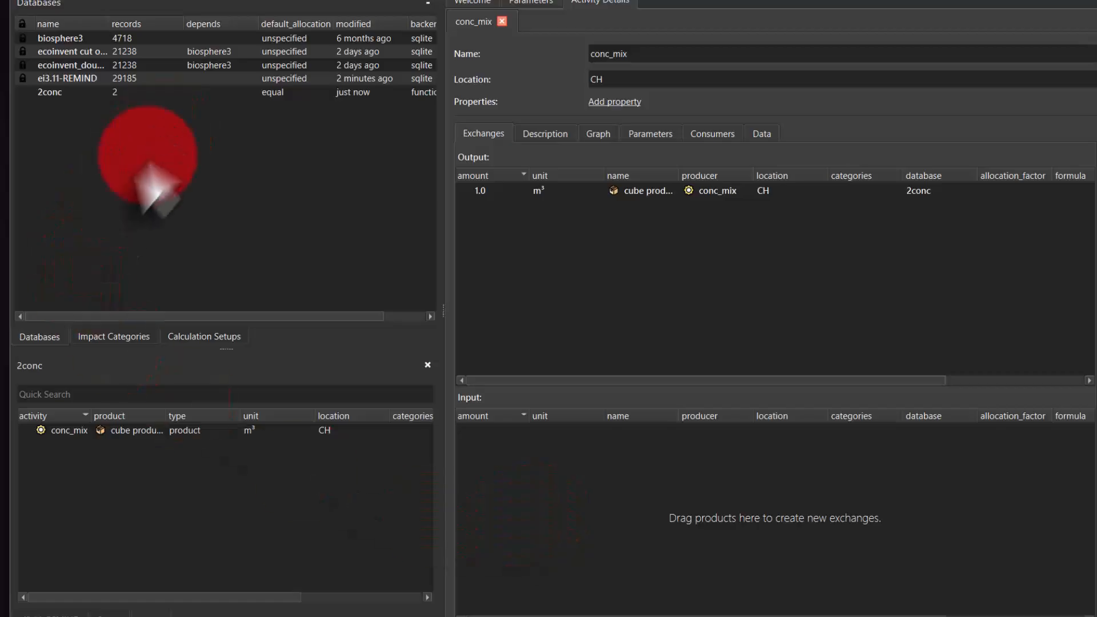
Step: Open the ei3.11-REMIND database and search its activities for "cement"
{"action": "left_click", "coordinate": [85, 78]}
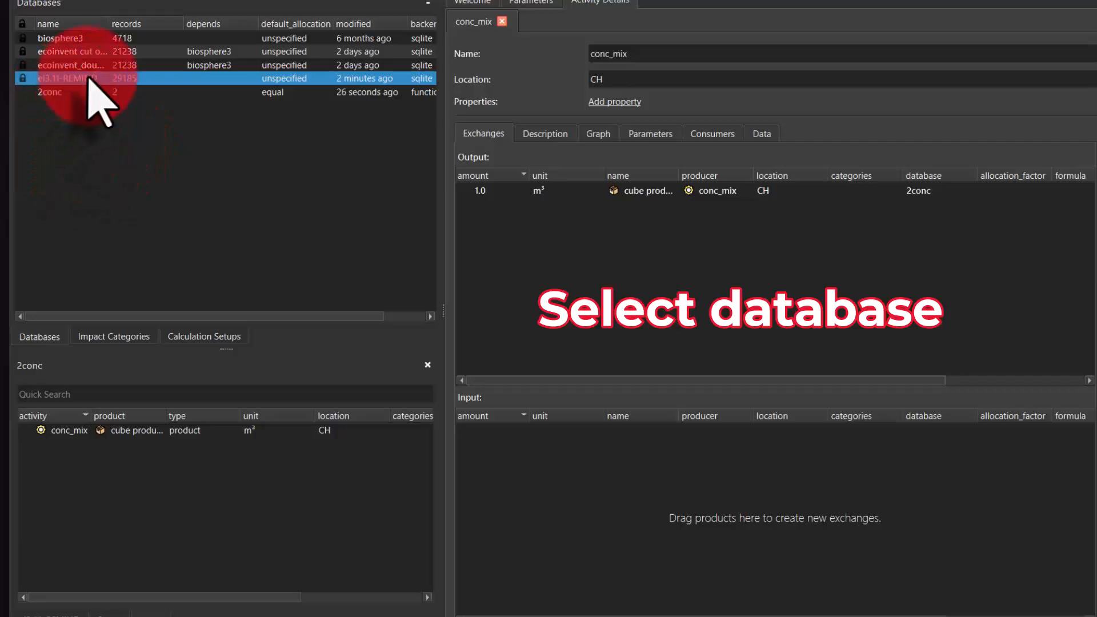
{"action": "double_click", "coordinate": [65, 80]}
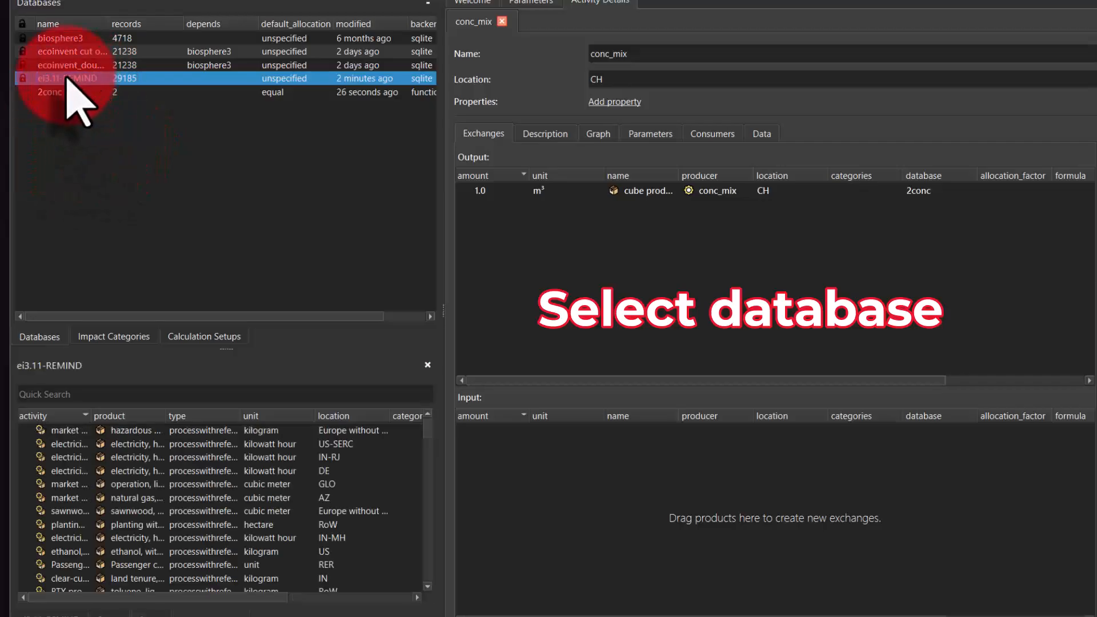
{"action": "left_click", "coordinate": [73, 393]}
{"action": "type", "text": "cement"}
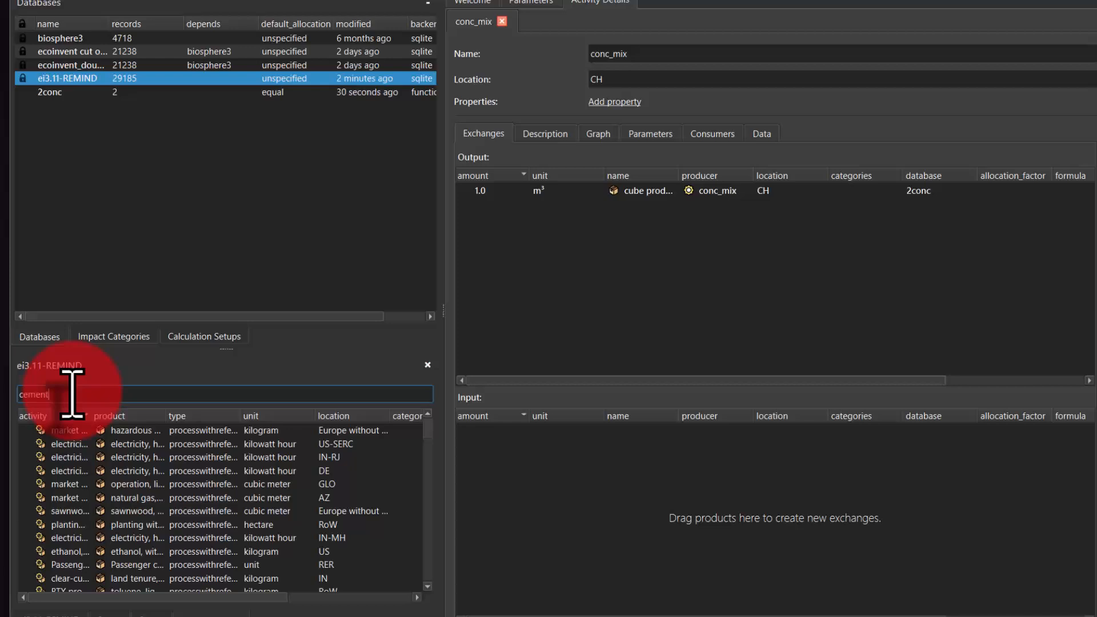
{"action": "key", "text": "Return"}
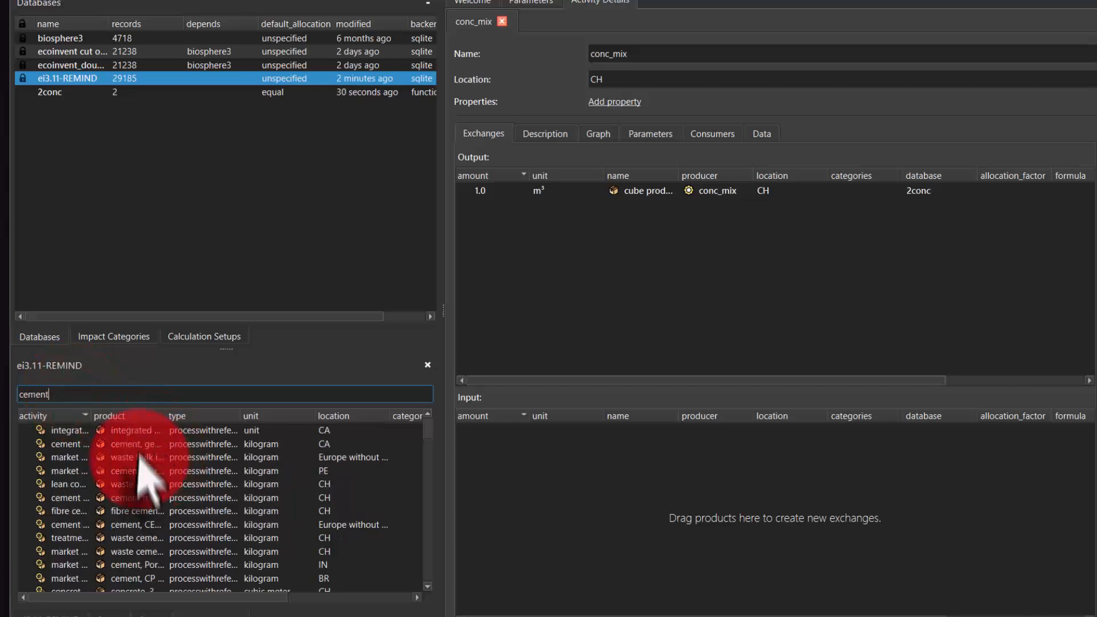
Step: Sort the cement results by location and add the CH activity "market for cement, CEM II/A" as an input of conc_mix
{"action": "left_click", "coordinate": [352, 416]}
{"action": "left_click", "coordinate": [378, 416]}
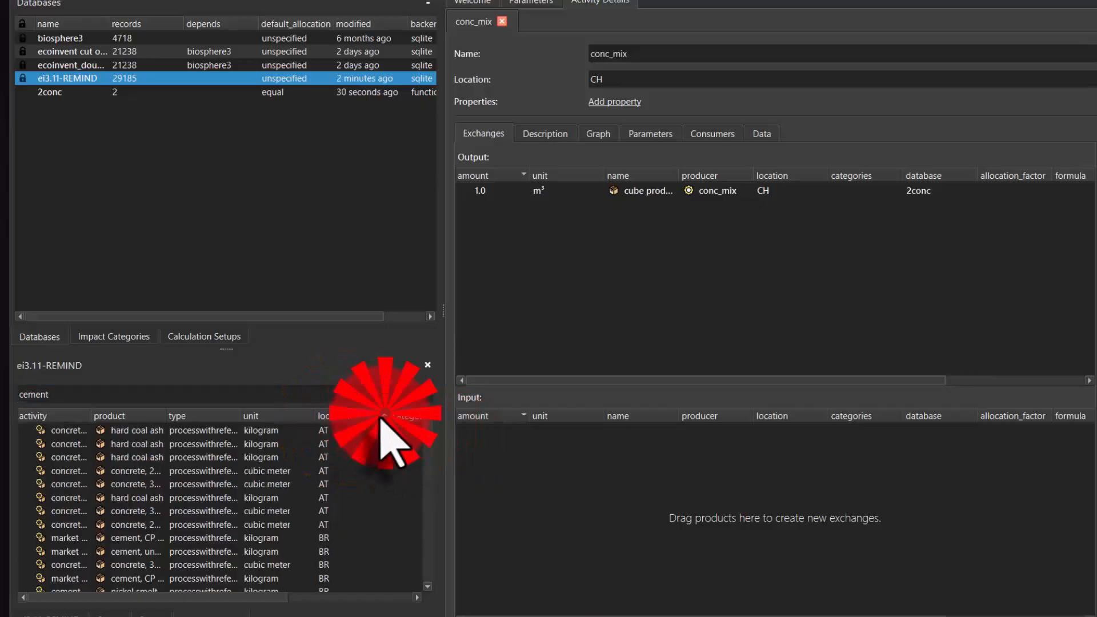
{"action": "scroll", "coordinate": [361, 474], "scroll_direction": "down", "scroll_amount": 8}
{"action": "scroll", "coordinate": [359, 481], "scroll_direction": "down", "scroll_amount": 10}
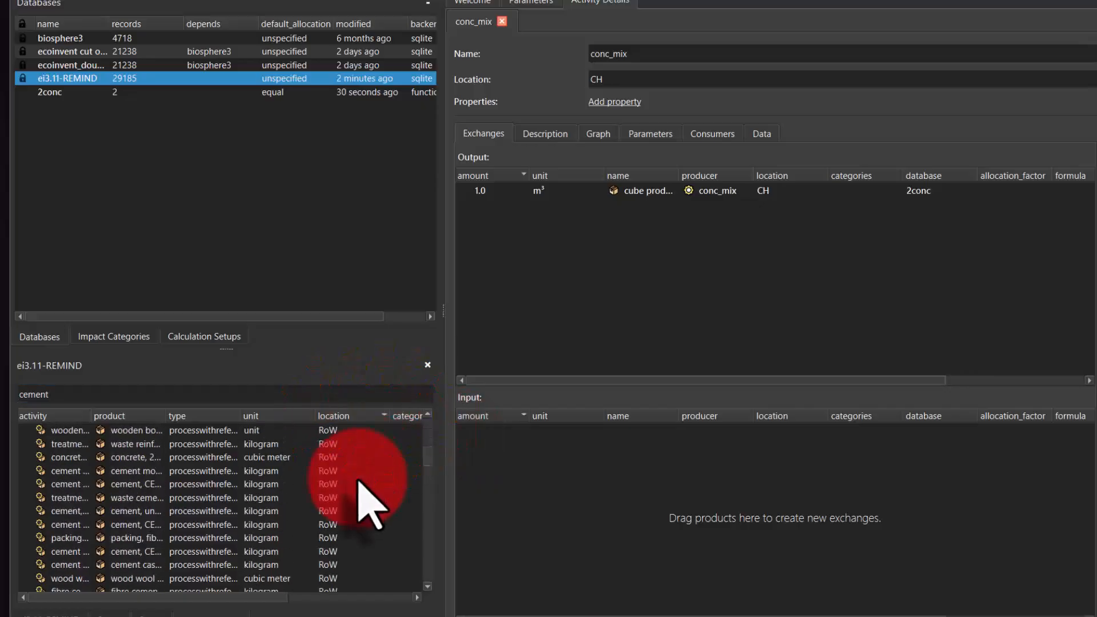
{"action": "scroll", "coordinate": [360, 486], "scroll_direction": "down", "scroll_amount": 4}
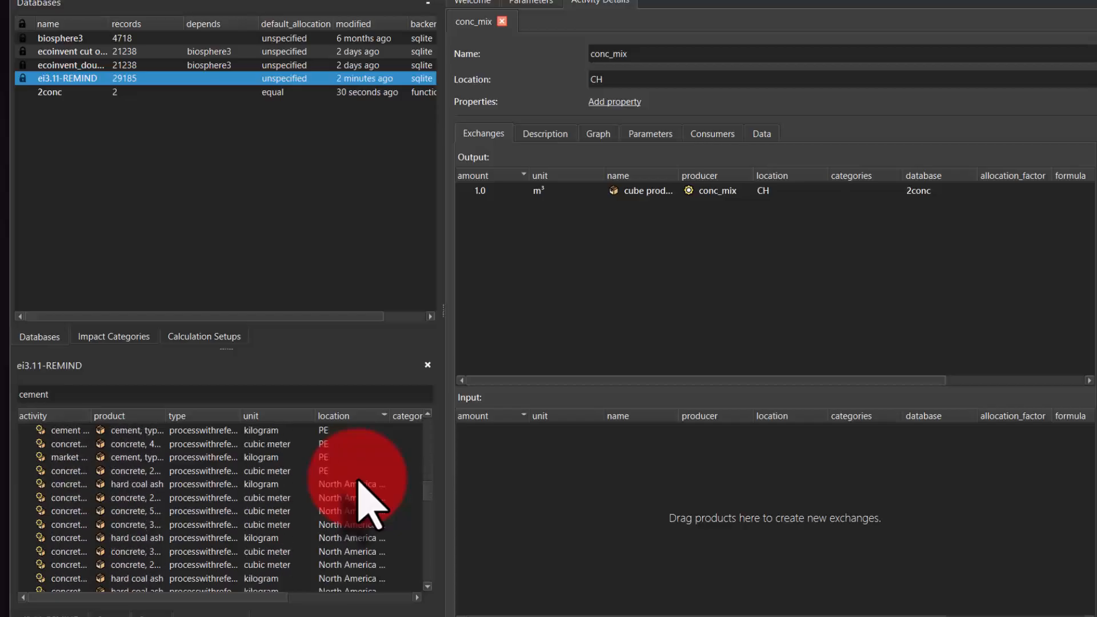
{"action": "left_click", "coordinate": [384, 417]}
{"action": "scroll", "coordinate": [395, 503], "scroll_direction": "down", "scroll_amount": 10}
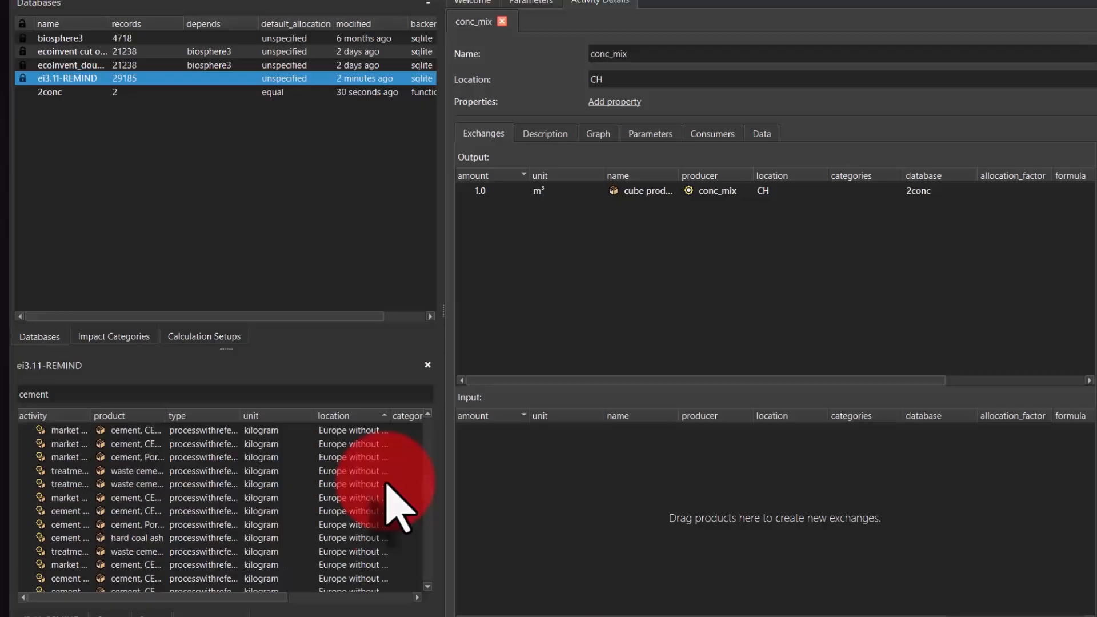
{"action": "scroll", "coordinate": [394, 503], "scroll_direction": "up", "scroll_amount": 3}
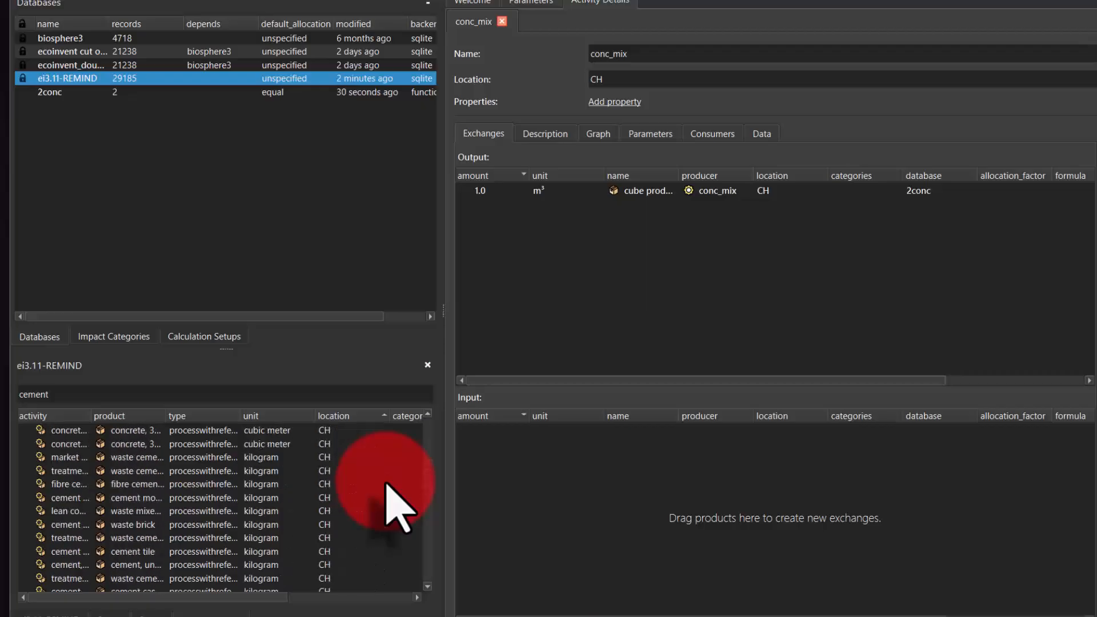
{"action": "scroll", "coordinate": [387, 485], "scroll_direction": "up", "scroll_amount": 4}
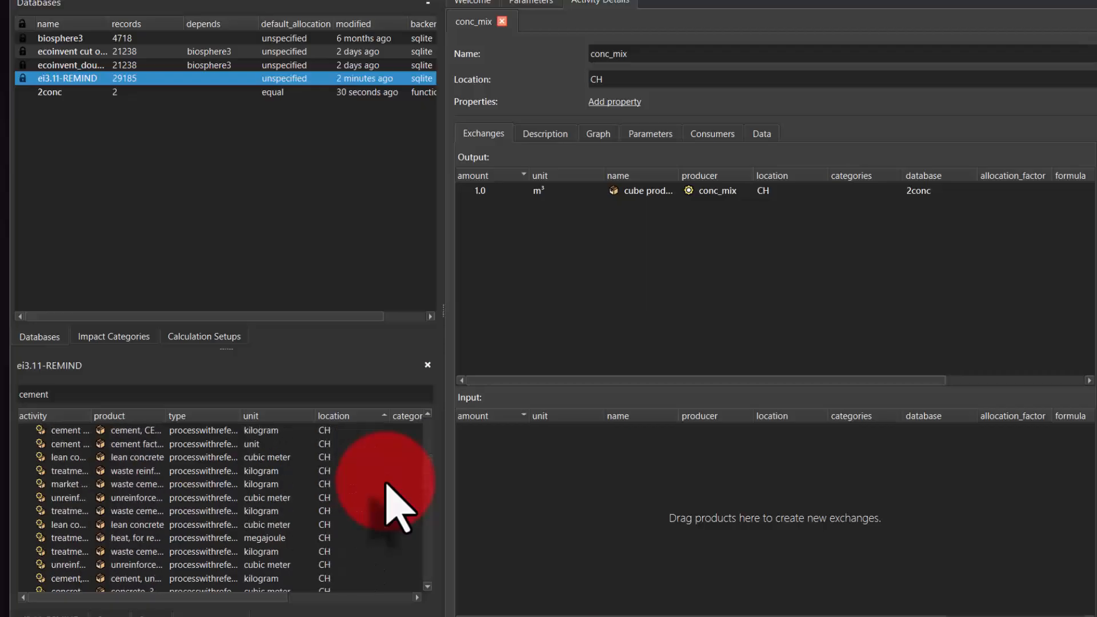
{"action": "scroll", "coordinate": [387, 484], "scroll_direction": "up", "scroll_amount": 4}
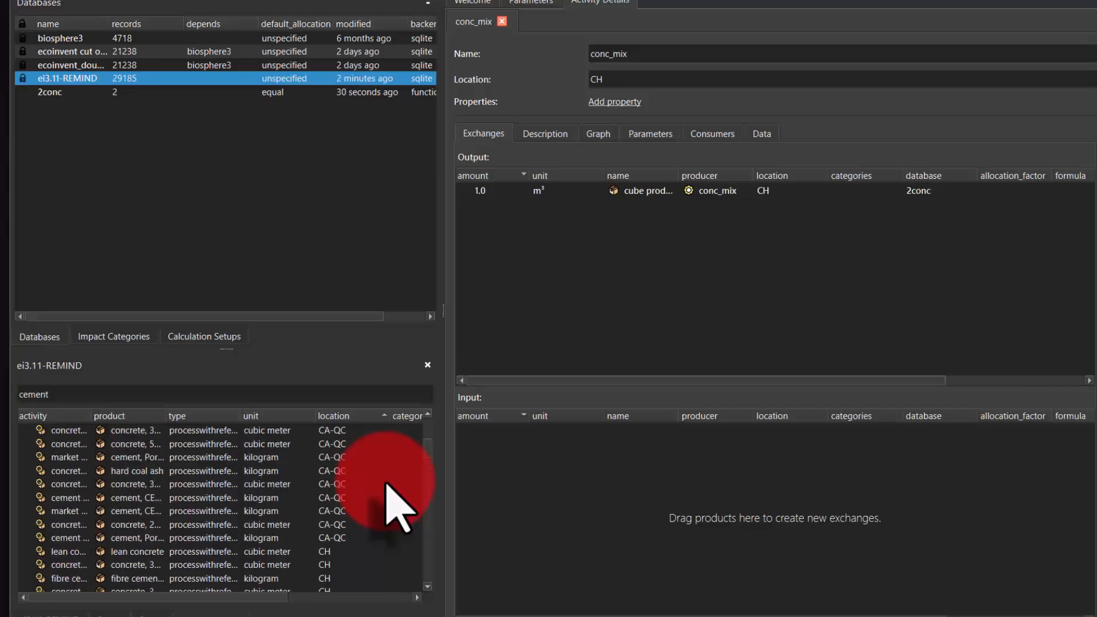
{"action": "scroll", "coordinate": [387, 484], "scroll_direction": "down", "scroll_amount": 4}
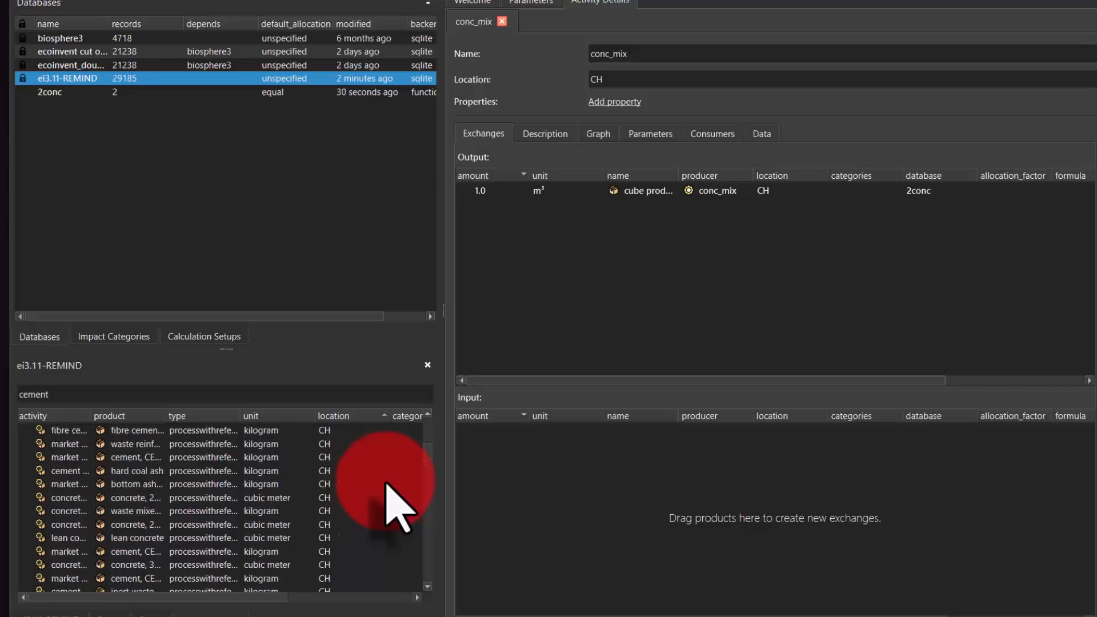
{"action": "left_click", "coordinate": [57, 457]}
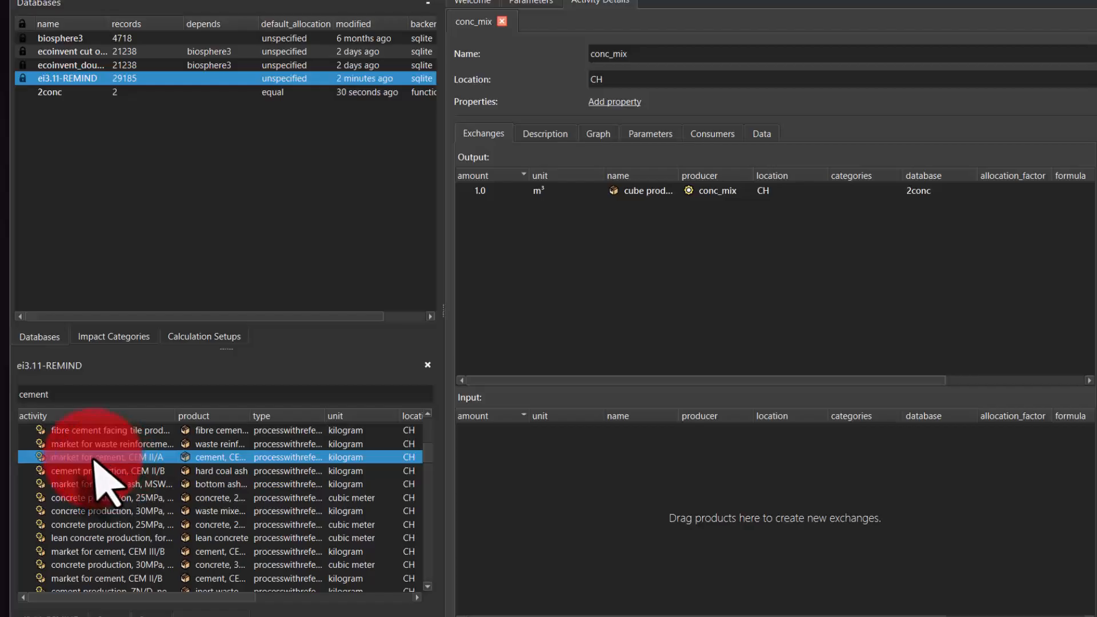
{"action": "left_click_drag", "start_coordinate": [59, 456], "coordinate": [752, 505]}
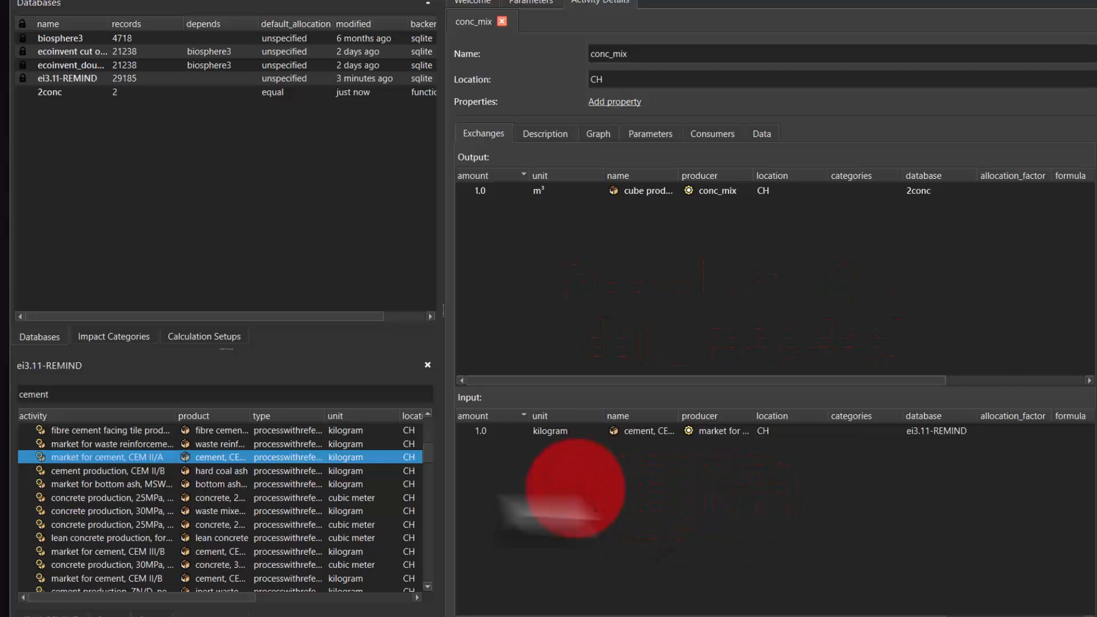
Step: Search ei3.11-REMIND for "sand" and add the CH activity "market for sand" as an input of conc_mix
{"action": "left_click_drag", "start_coordinate": [57, 393], "coordinate": [1, 393]}
{"action": "type", "text": "sand"}
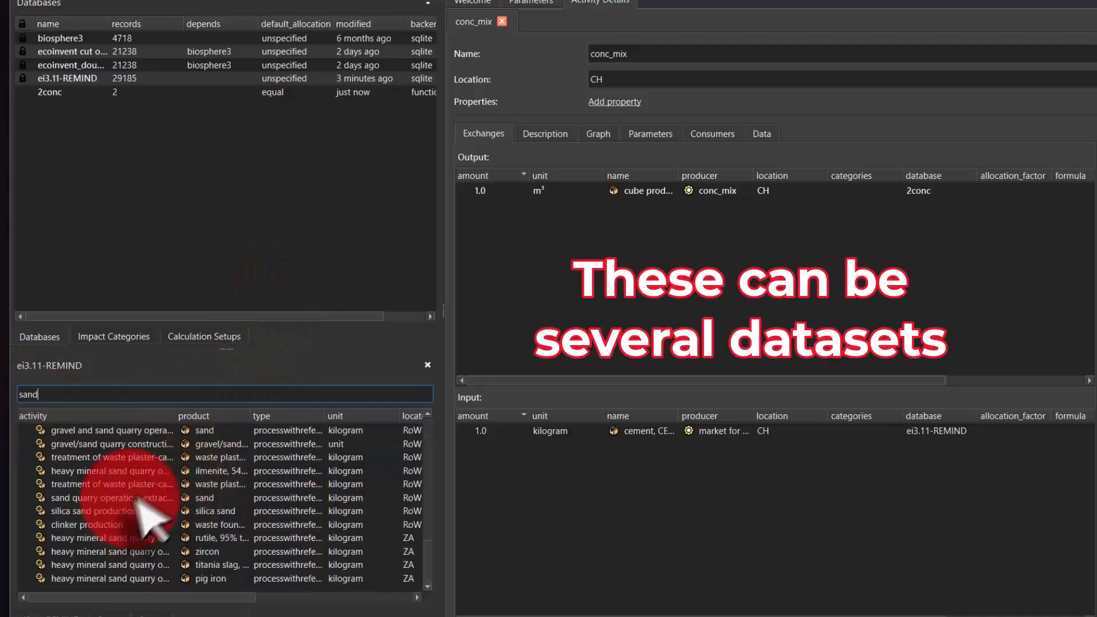
{"action": "left_click", "coordinate": [412, 416]}
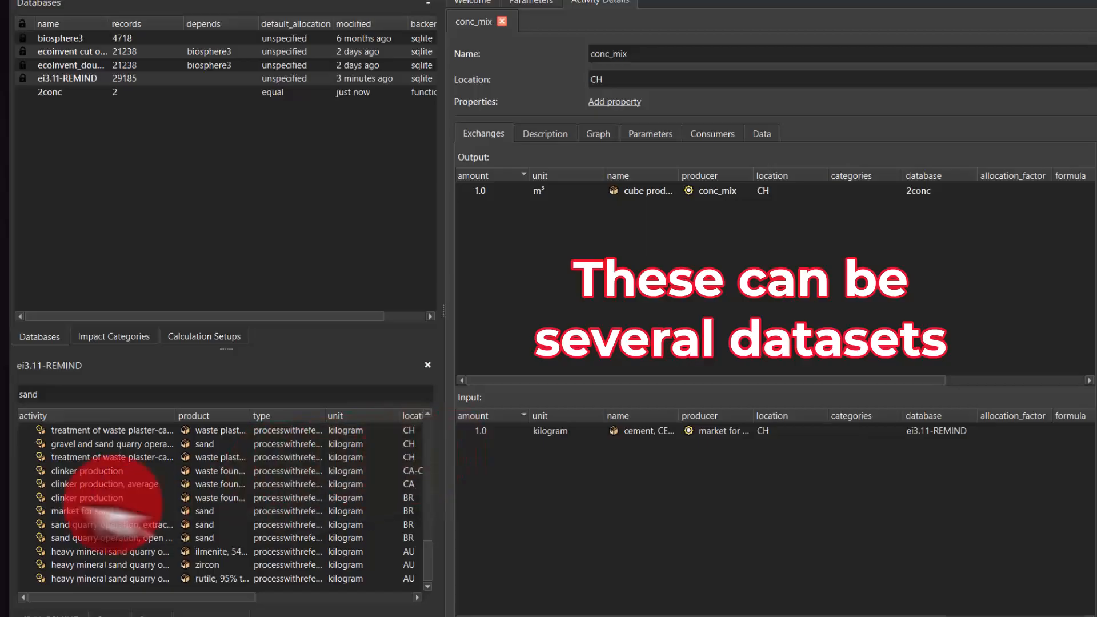
{"action": "left_click", "coordinate": [72, 508]}
{"action": "scroll", "coordinate": [221, 489], "scroll_direction": "up", "scroll_amount": 3}
{"action": "left_click_drag", "start_coordinate": [71, 525], "coordinate": [604, 544]}
Step: Search ei3.11-REMIND for "gravel" and add the CH activity "market for gravel, round" as an input of conc_mix
{"action": "double_click", "coordinate": [29, 394]}
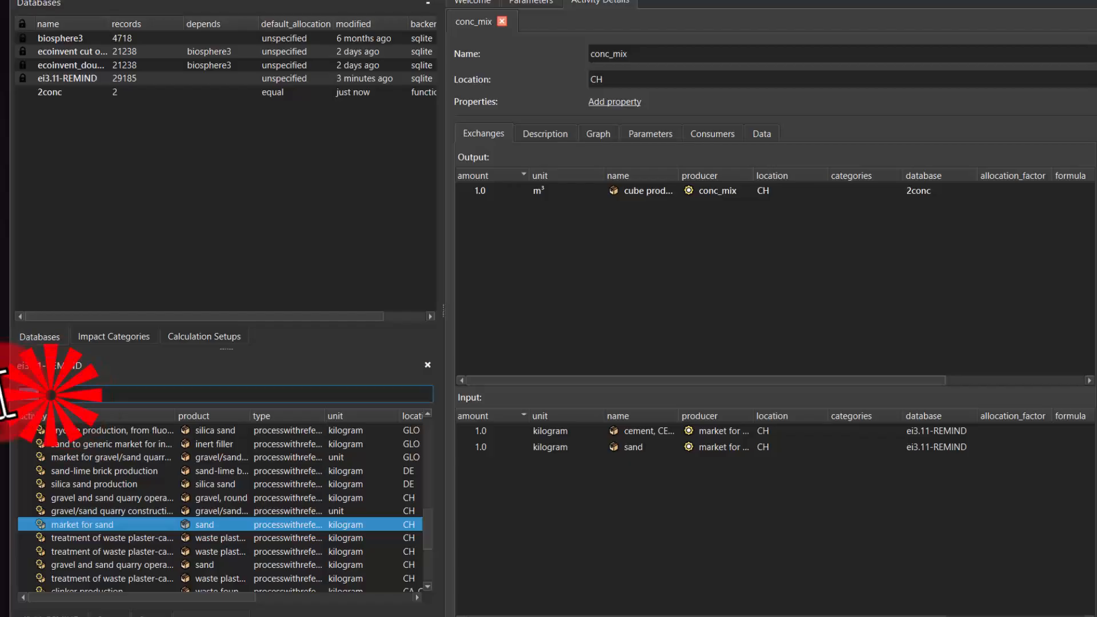
{"action": "type", "text": "gravel"}
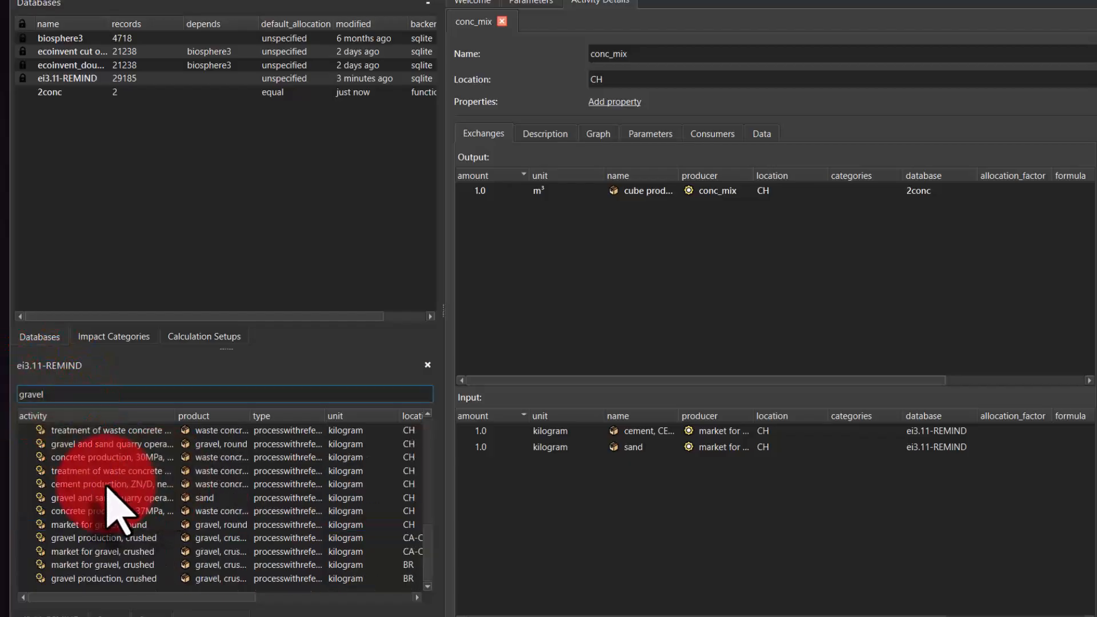
{"action": "left_click_drag", "start_coordinate": [66, 524], "coordinate": [551, 543]}
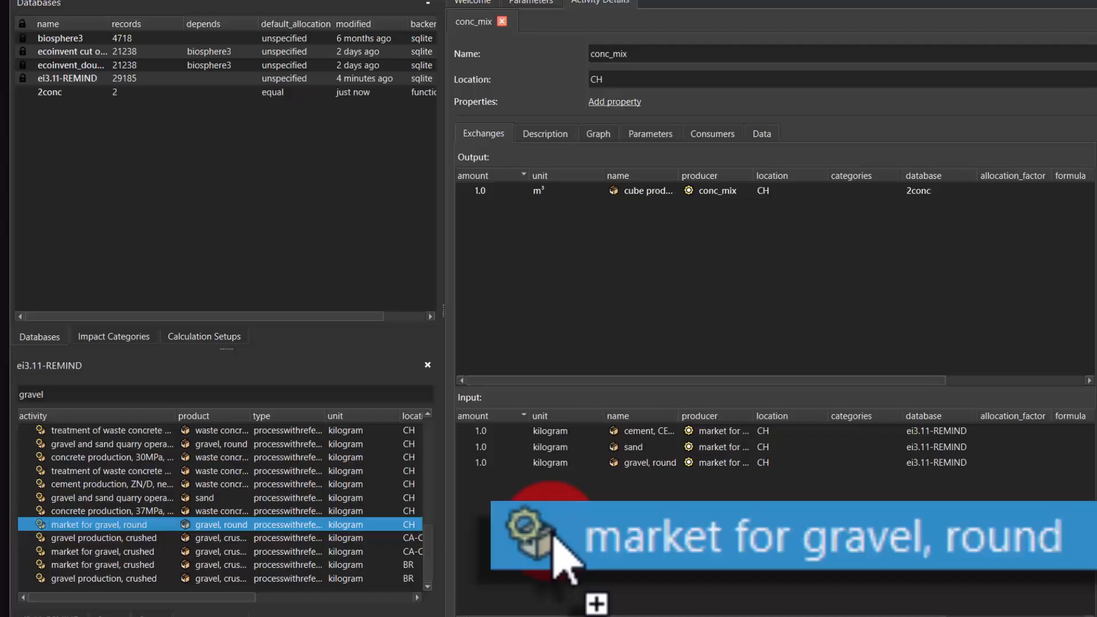
Step: Search ei3.11-REMIND for "water", sort by location, and add the CH tap water product as an input of conc_mix
{"action": "double_click", "coordinate": [25, 395]}
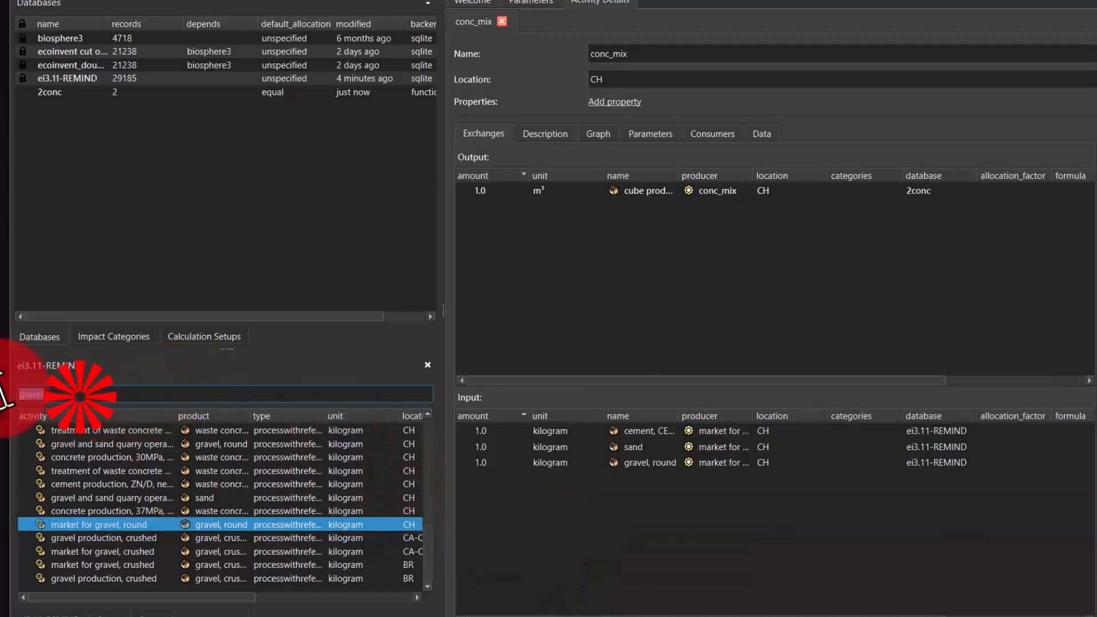
{"action": "type", "text": "water"}
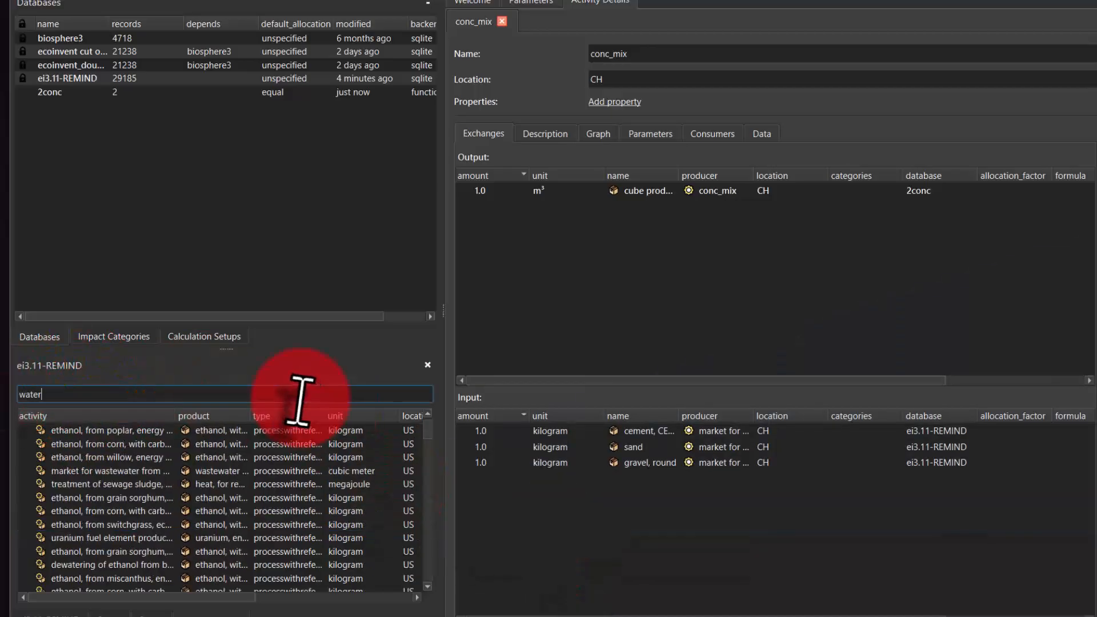
{"action": "left_click", "coordinate": [409, 417]}
{"action": "scroll", "coordinate": [406, 459], "scroll_direction": "down", "scroll_amount": 10}
{"action": "scroll", "coordinate": [406, 462], "scroll_direction": "down", "scroll_amount": 5}
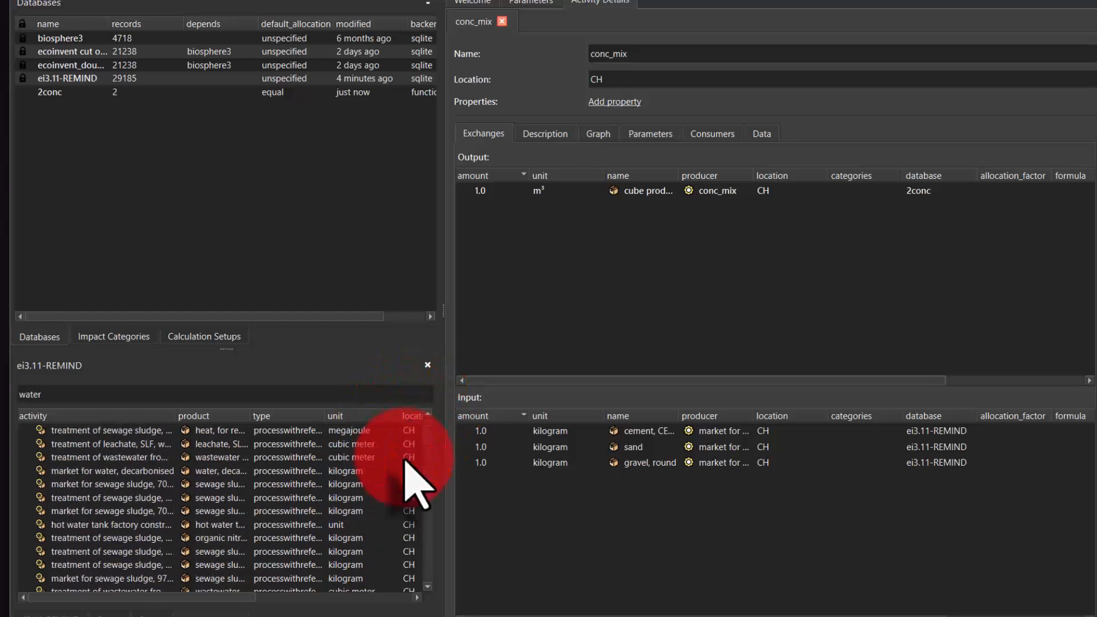
{"action": "scroll", "coordinate": [116, 533], "scroll_direction": "down", "scroll_amount": 15}
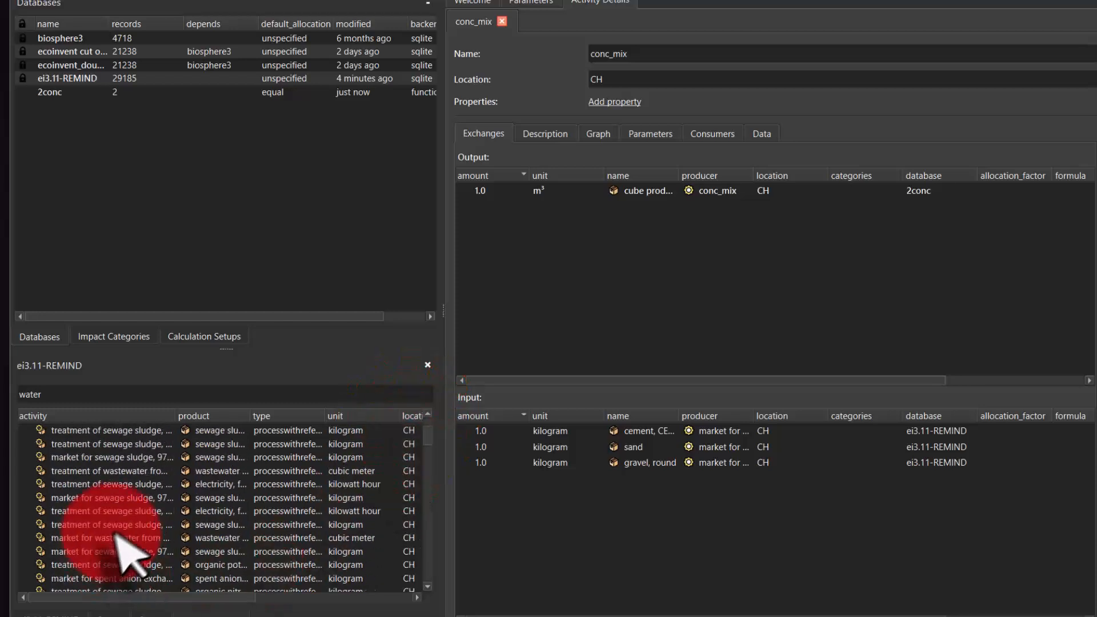
{"action": "scroll", "coordinate": [116, 532], "scroll_direction": "down", "scroll_amount": 3}
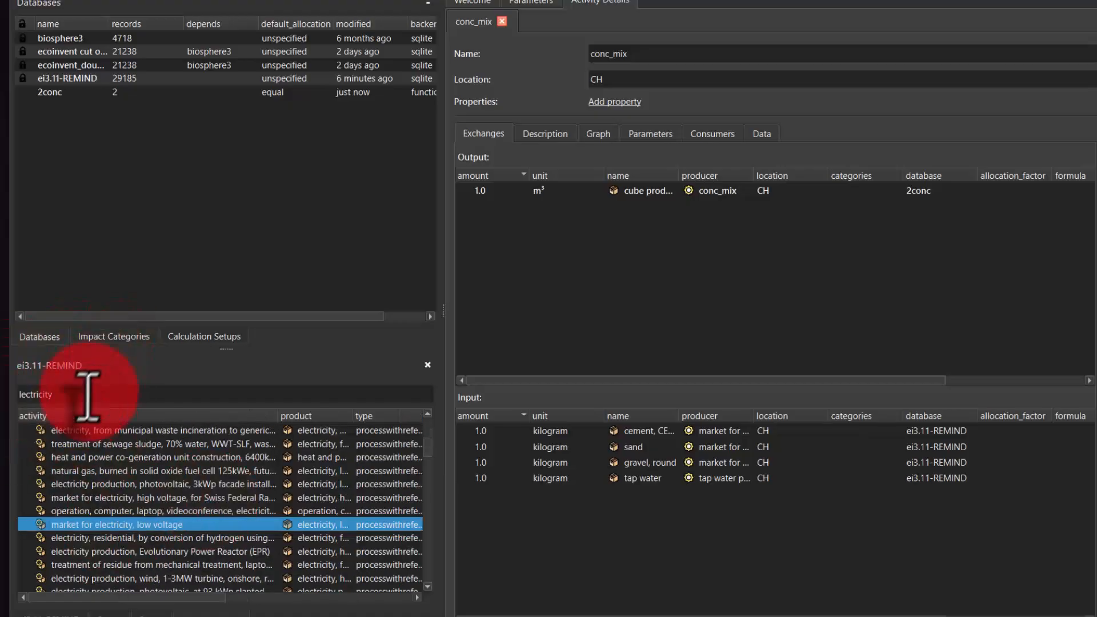
Step: Search ei3.11-REMIND for "market for electricity" and sort the results by location to reach the CH activities
{"action": "left_click_drag", "start_coordinate": [88, 393], "coordinate": [24, 394]}
{"action": "type", "text": "market for electricity"}
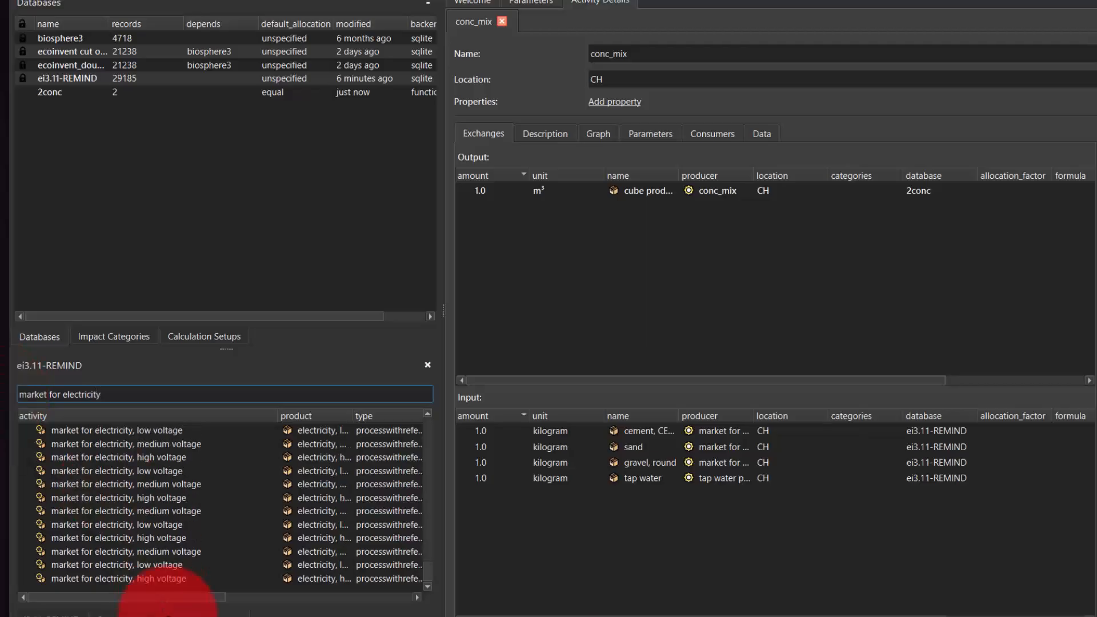
{"action": "left_click_drag", "start_coordinate": [139, 597], "coordinate": [237, 601]}
{"action": "left_click", "coordinate": [375, 417]}
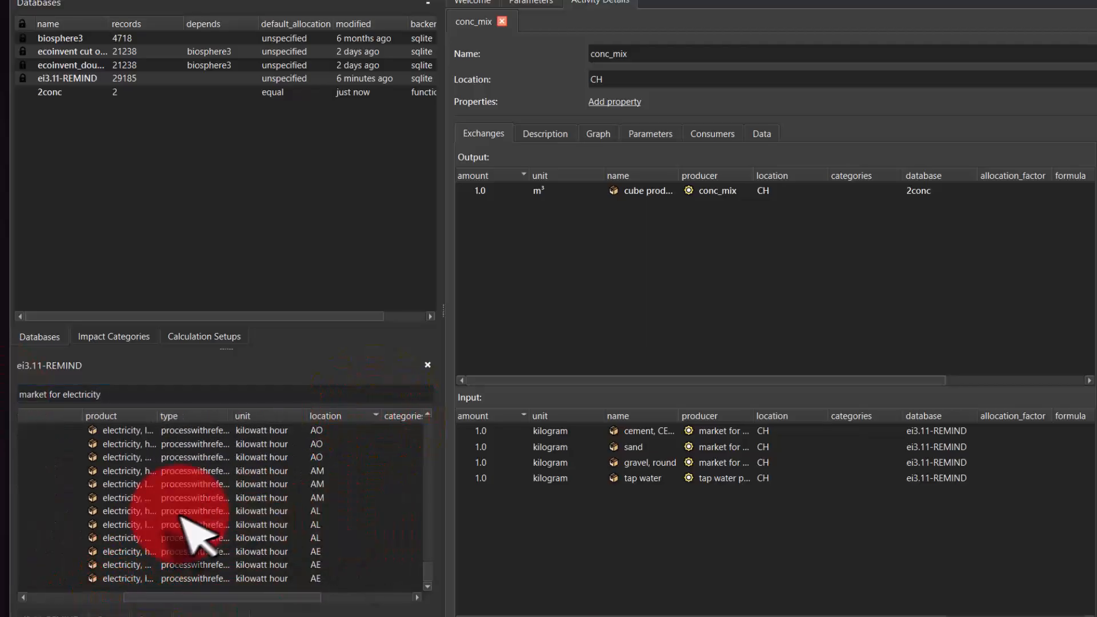
{"action": "left_click", "coordinate": [392, 509]}
{"action": "left_click_drag", "start_coordinate": [427, 566], "coordinate": [98, 597]}
{"action": "left_click", "coordinate": [336, 416]}
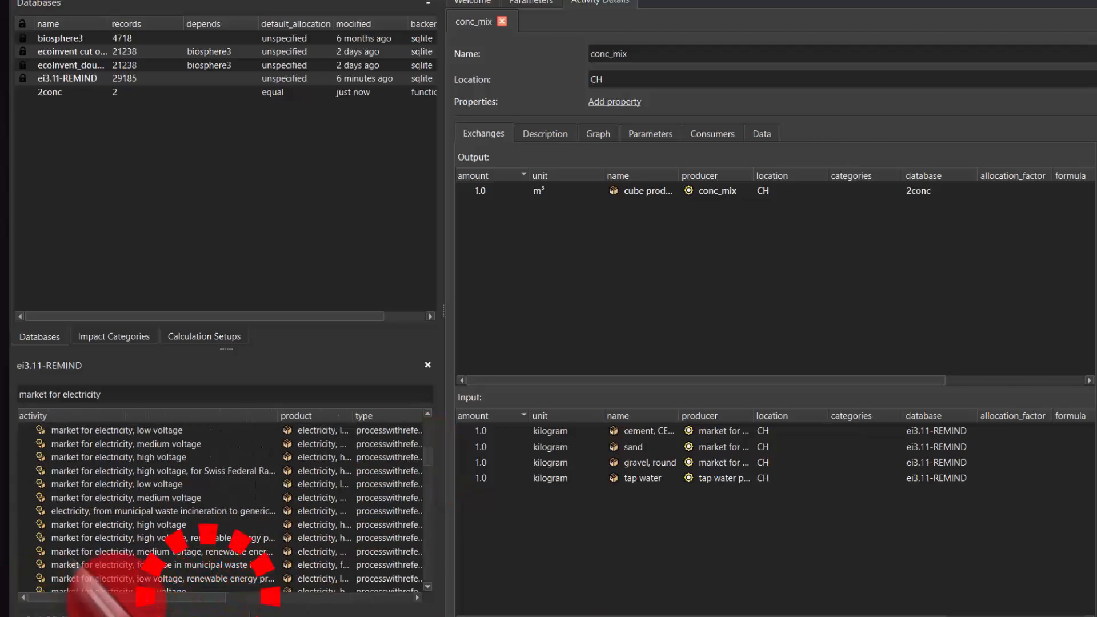
Step: Add the CH activity "market for electricity, medium voltage" as an input of conc_mix
{"action": "left_click", "coordinate": [97, 498]}
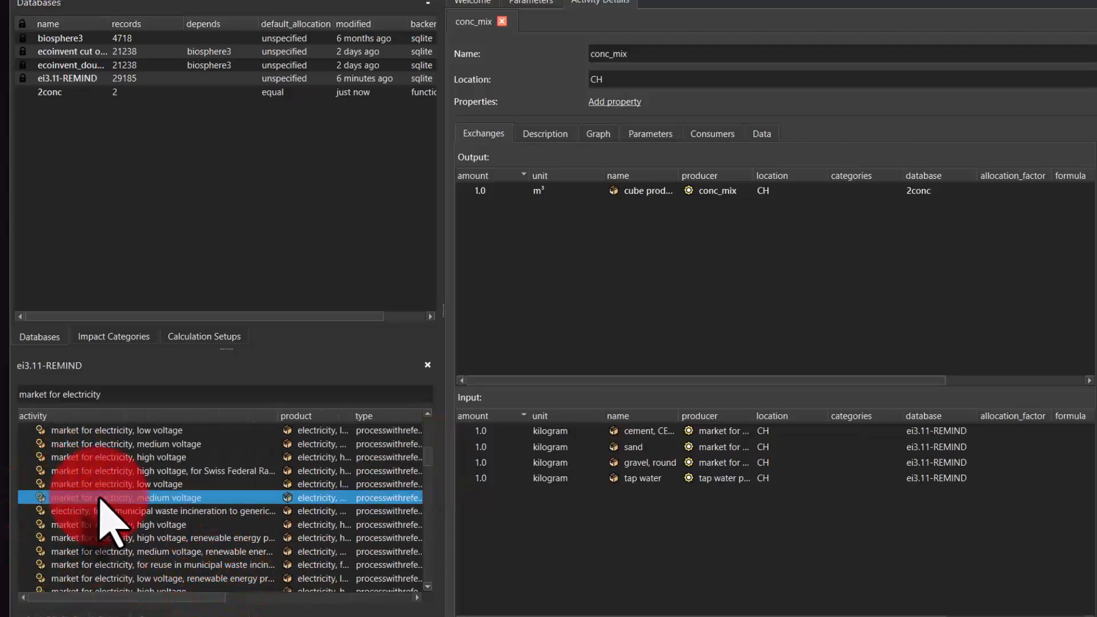
{"action": "left_click", "coordinate": [318, 392]}
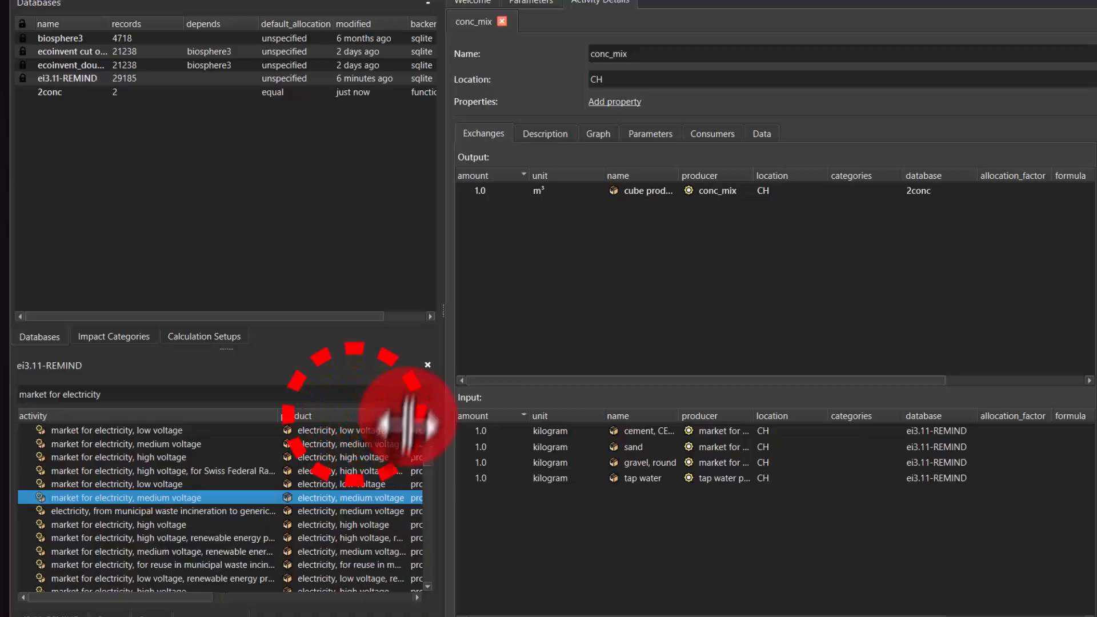
{"action": "mouse_move", "coordinate": [164, 597]}
{"action": "left_mouse_down"}
{"action": "mouse_move", "coordinate": [294, 609]}
{"action": "mouse_move", "coordinate": [172, 597]}
{"action": "left_mouse_up"}
{"action": "left_click_drag", "start_coordinate": [63, 497], "coordinate": [646, 571]}
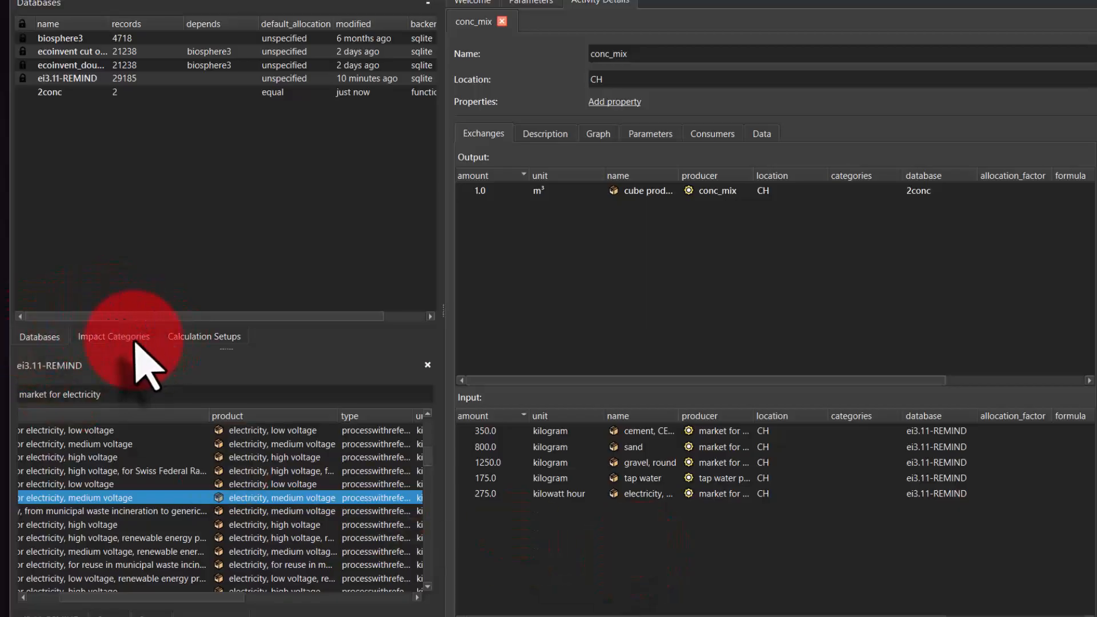
Step: Create a new process named transport in the 2conc database with unit kilogram and location CH
{"action": "double_click", "coordinate": [46, 92]}
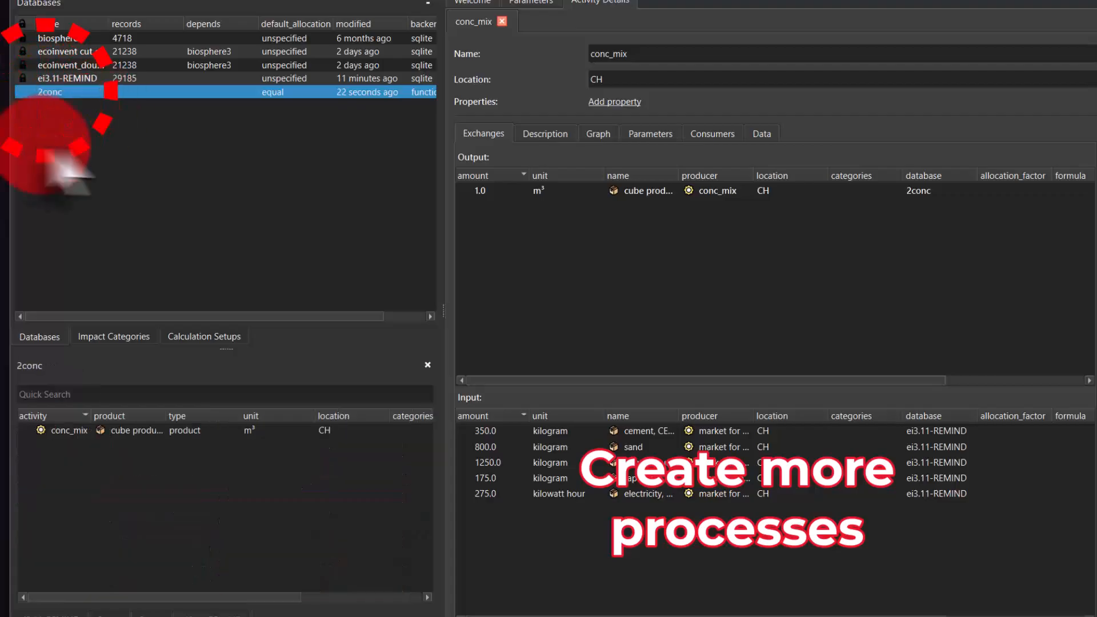
{"action": "right_click", "coordinate": [90, 485]}
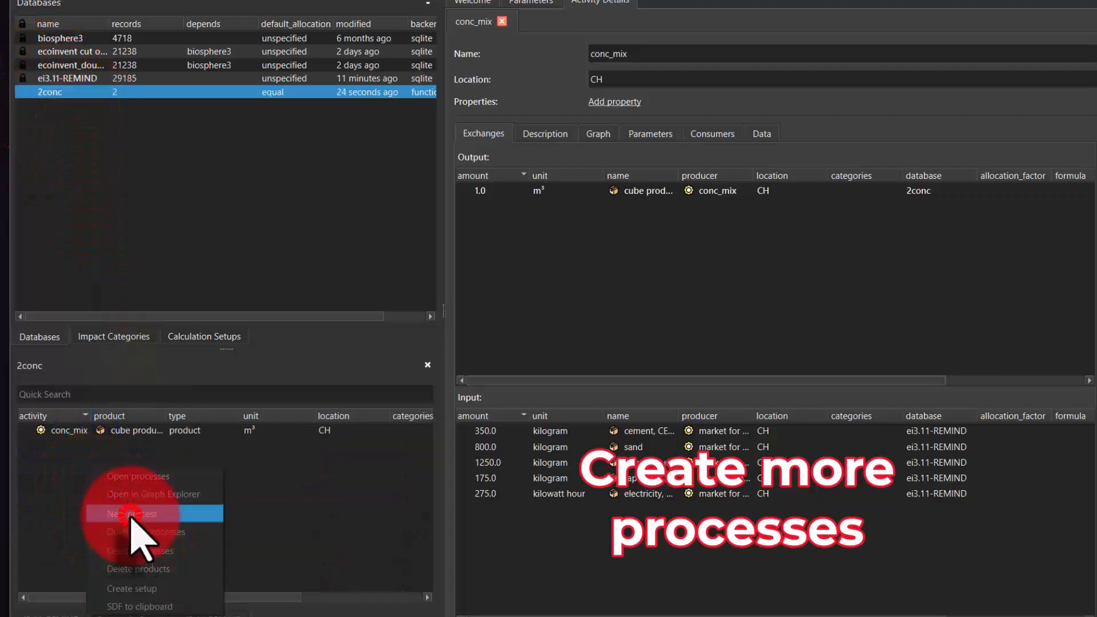
{"action": "left_click", "coordinate": [123, 513]}
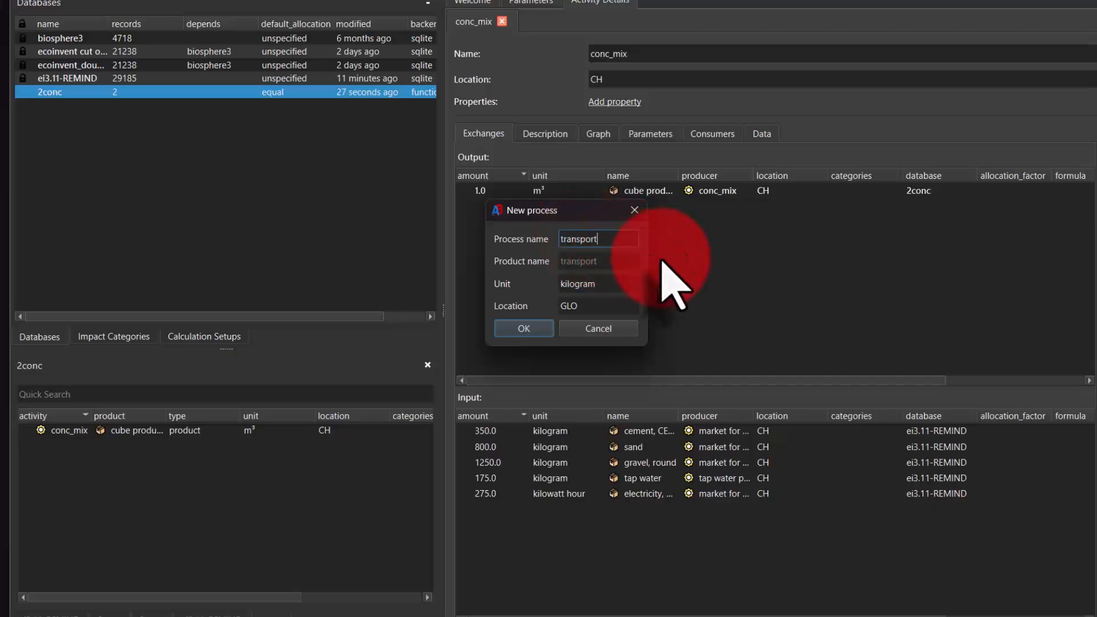
{"action": "double_click", "coordinate": [612, 284]}
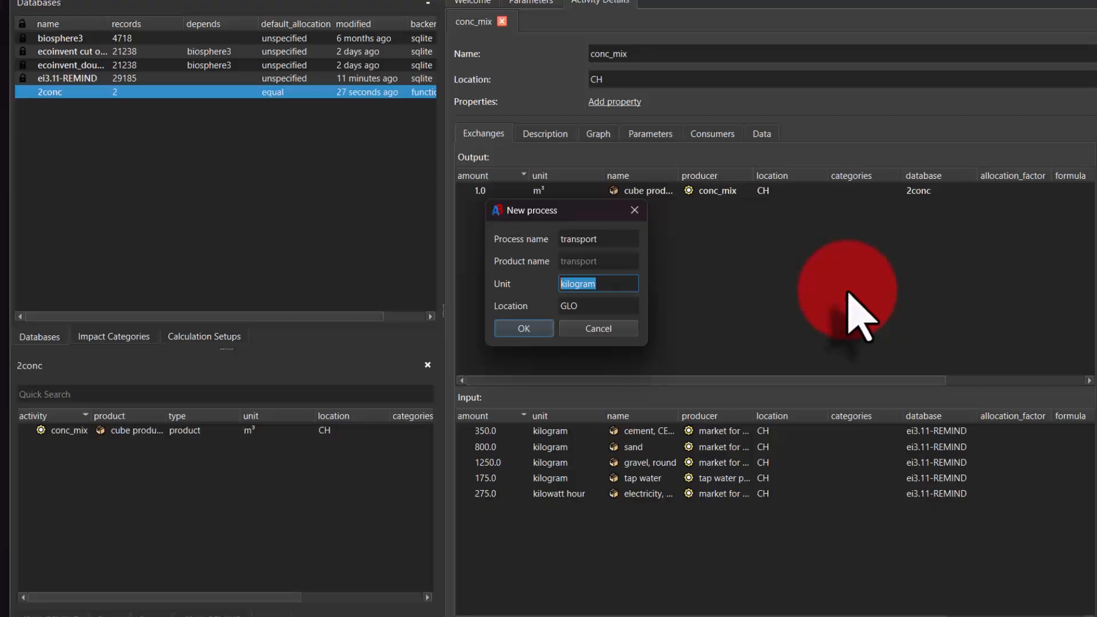
{"action": "double_click", "coordinate": [613, 309]}
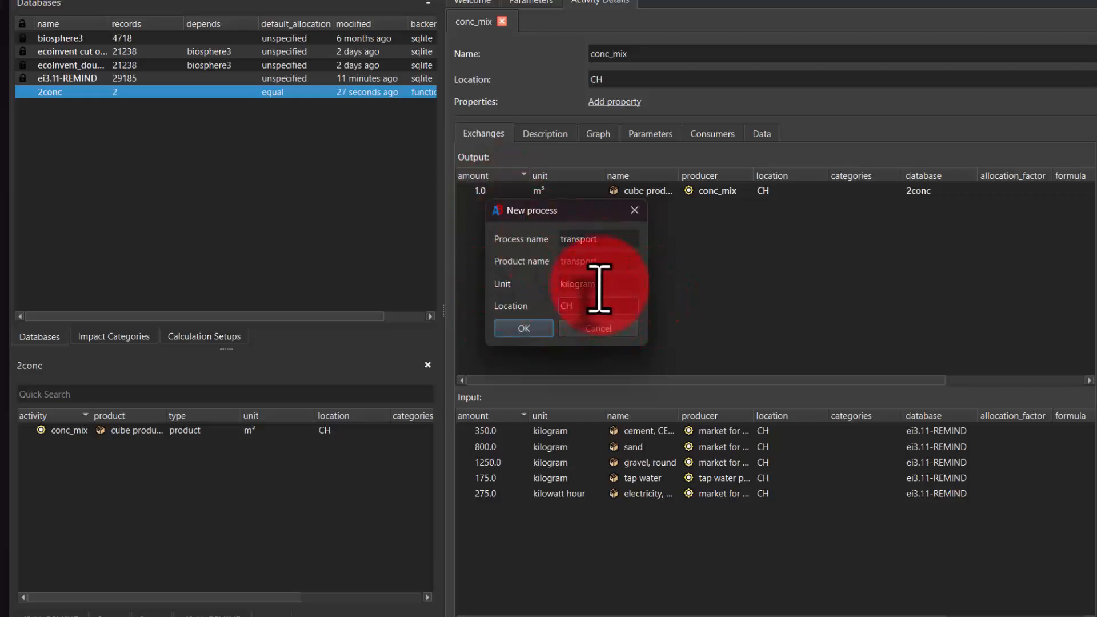
{"action": "left_click", "coordinate": [636, 284]}
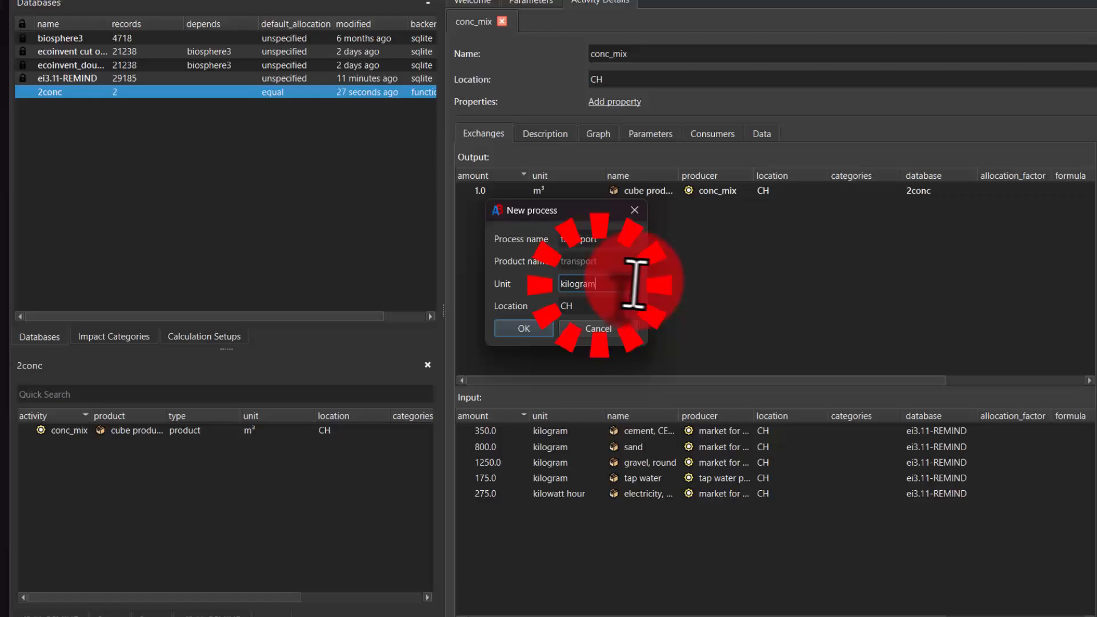
{"action": "double_click", "coordinate": [588, 284]}
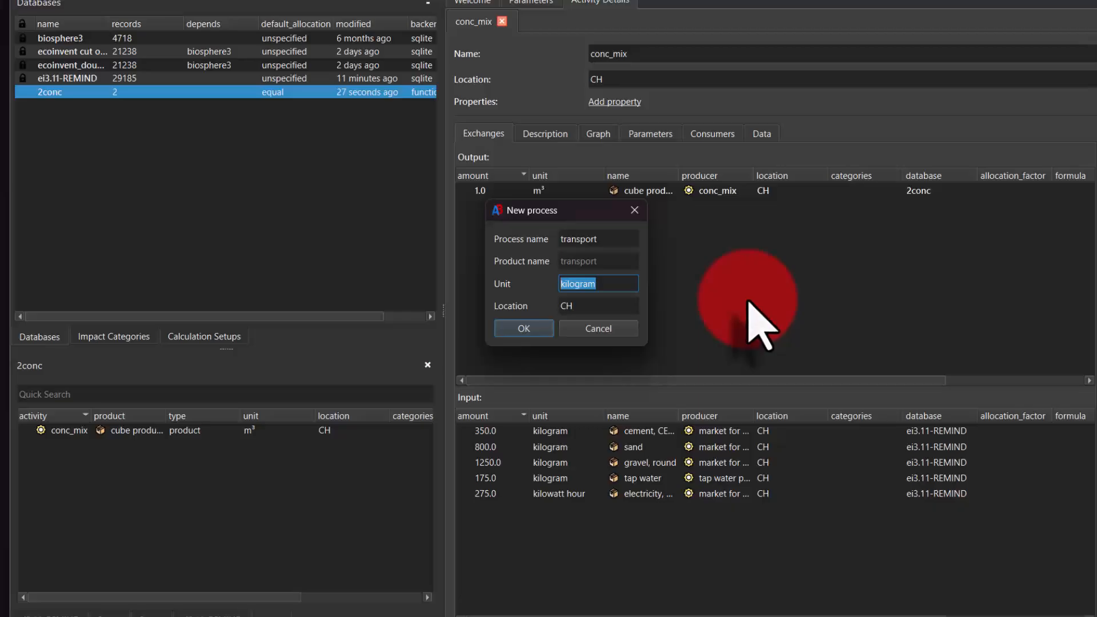
{"action": "left_click", "coordinate": [524, 329]}
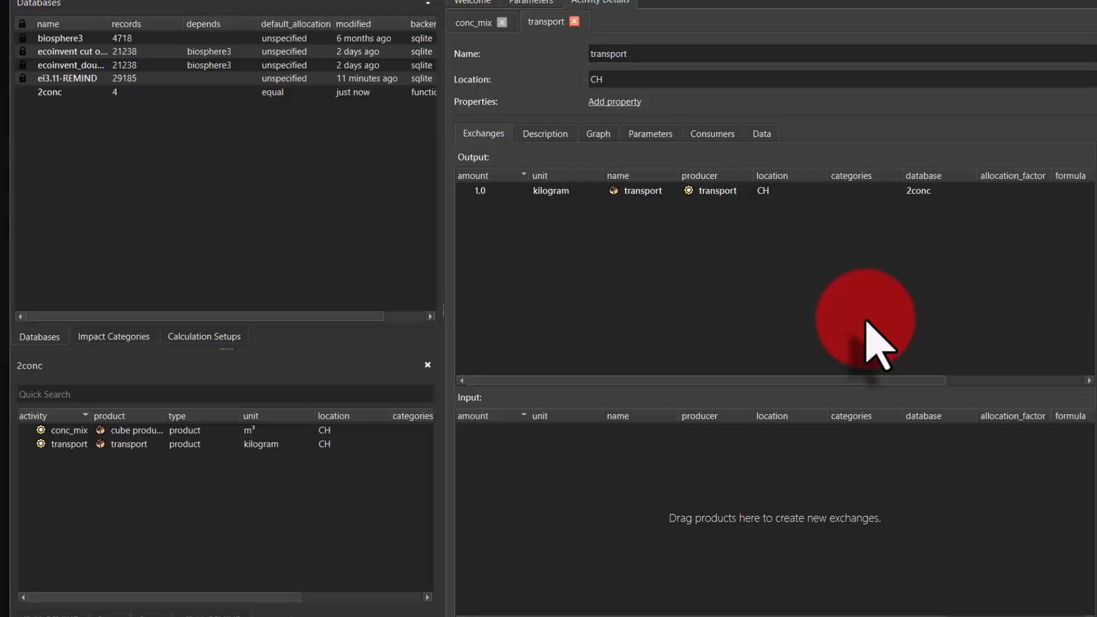
{"action": "left_click", "coordinate": [126, 446]}
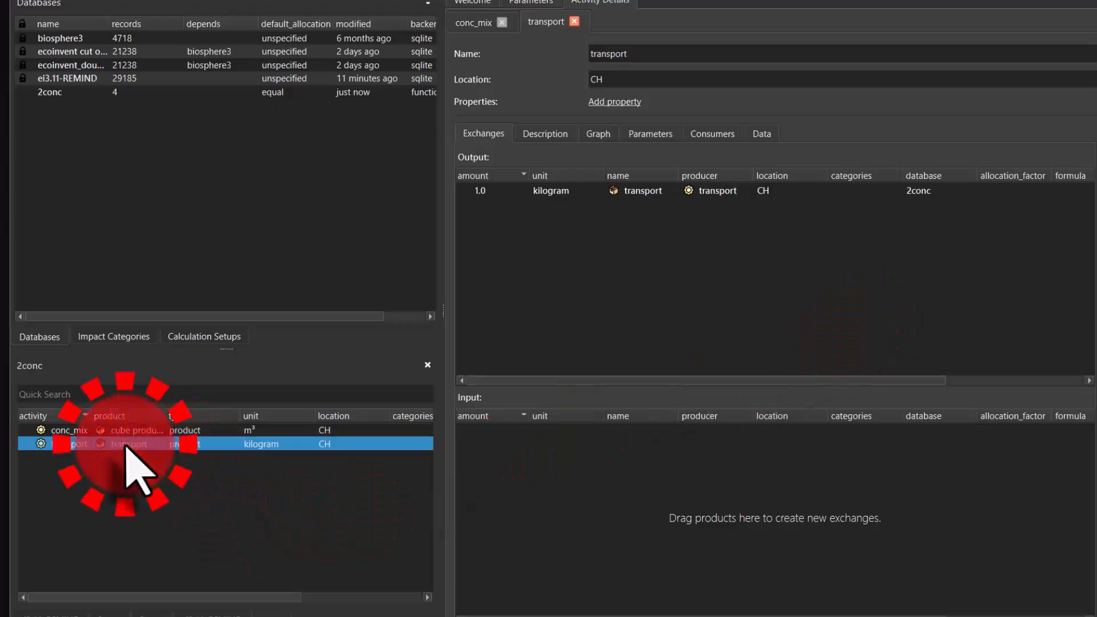
Step: Search ei3.11-REMIND for "transport" and sort the results by location to find the CH activities
{"action": "left_click", "coordinate": [80, 79]}
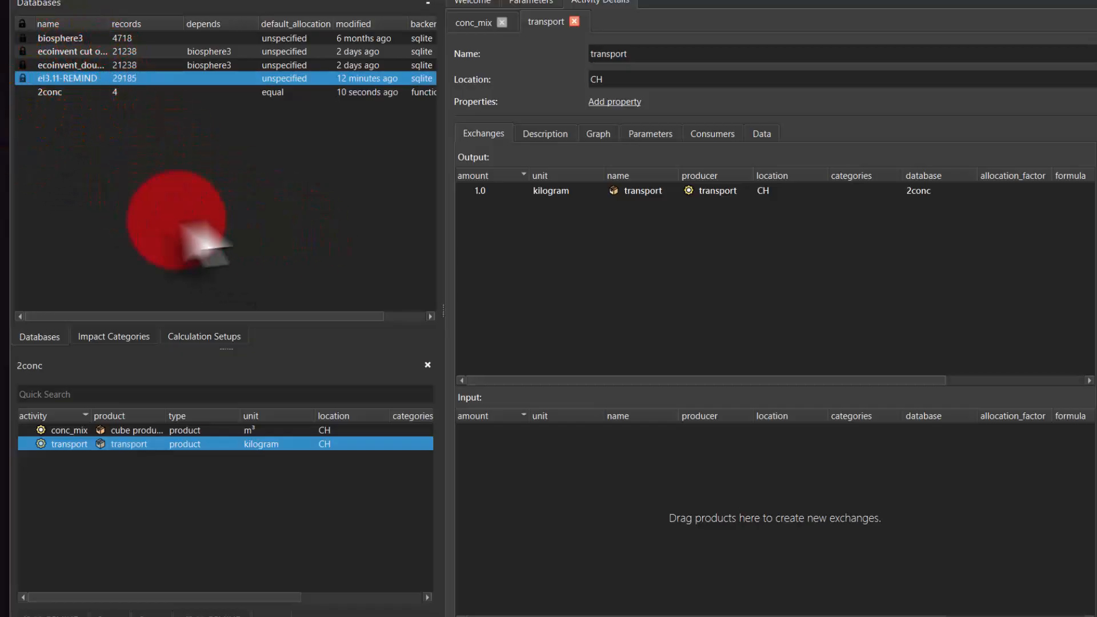
{"action": "left_click", "coordinate": [101, 393]}
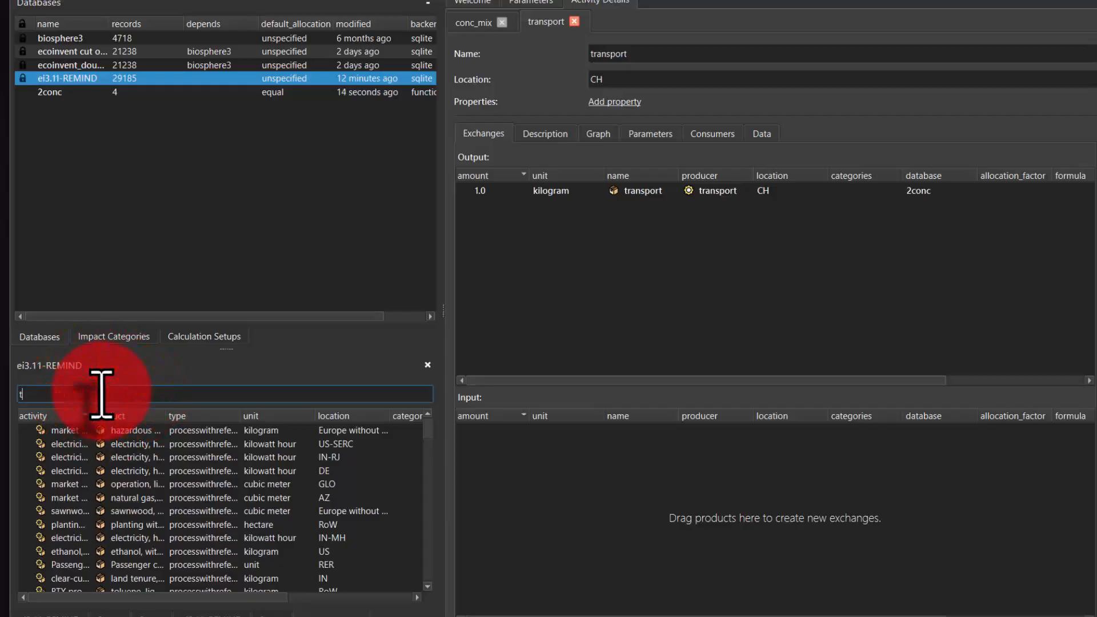
{"action": "type", "text": "transport"}
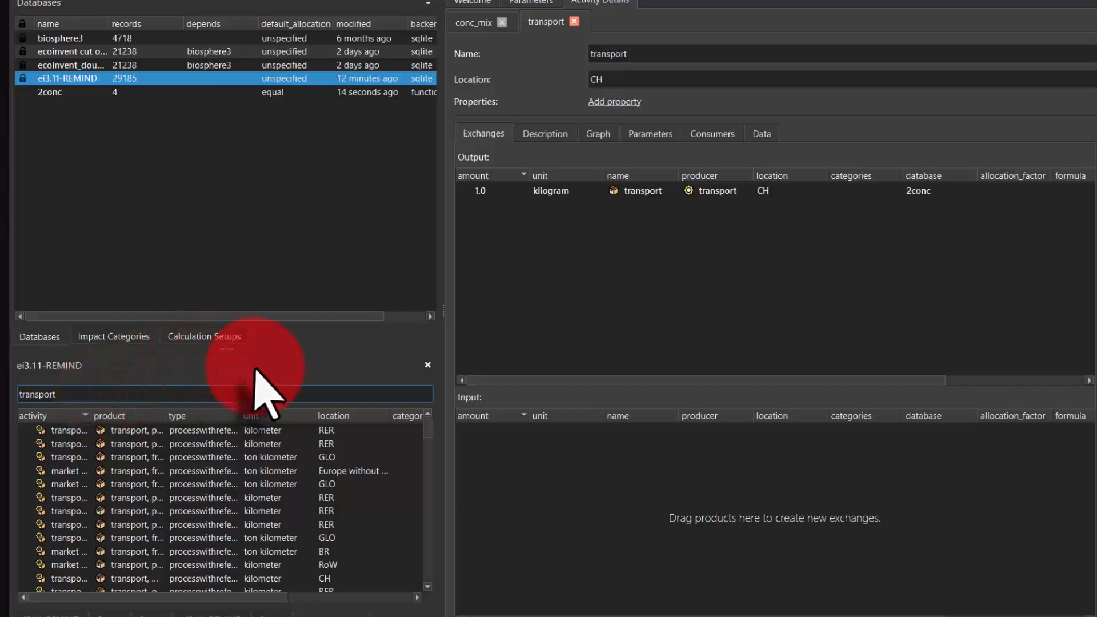
{"action": "left_click", "coordinate": [354, 416]}
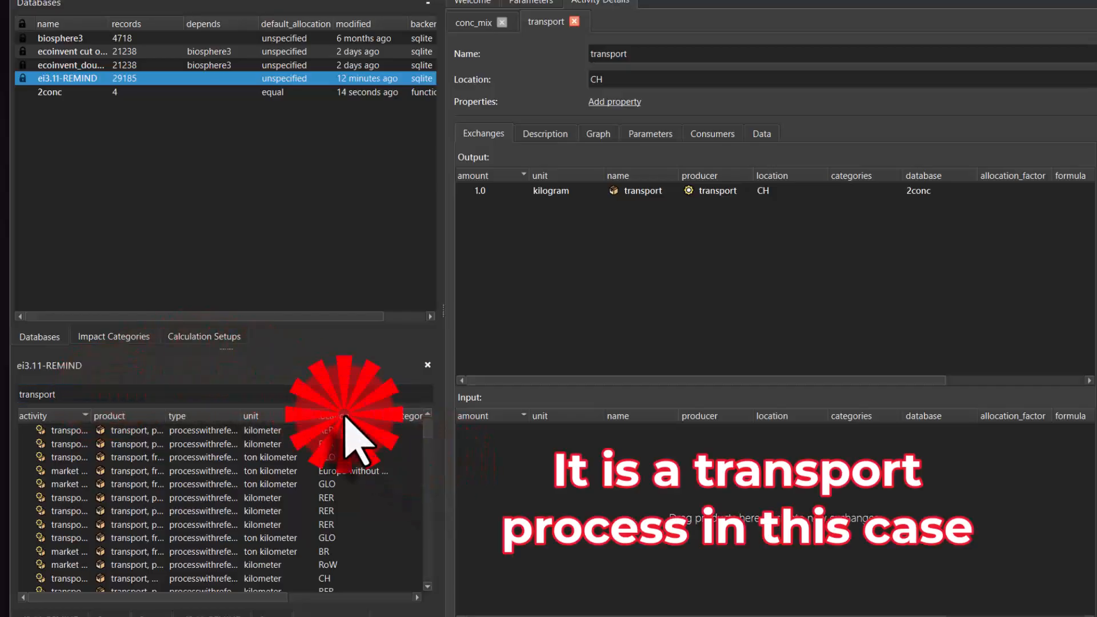
{"action": "left_click", "coordinate": [381, 415]}
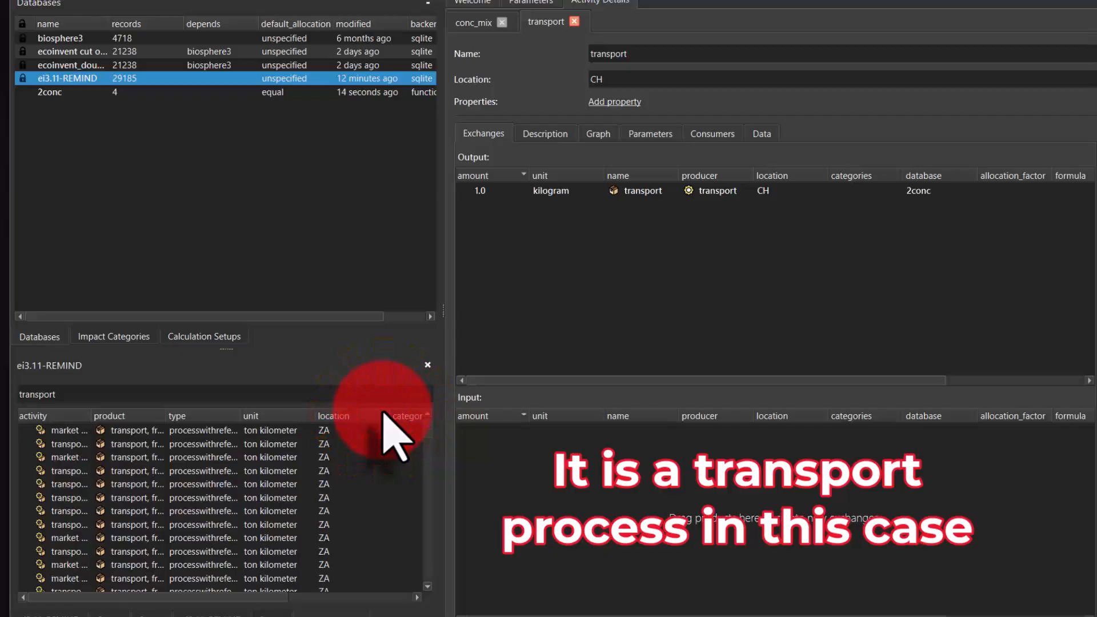
{"action": "left_click", "coordinate": [382, 416]}
{"action": "scroll", "coordinate": [377, 477], "scroll_direction": "down", "scroll_amount": 10}
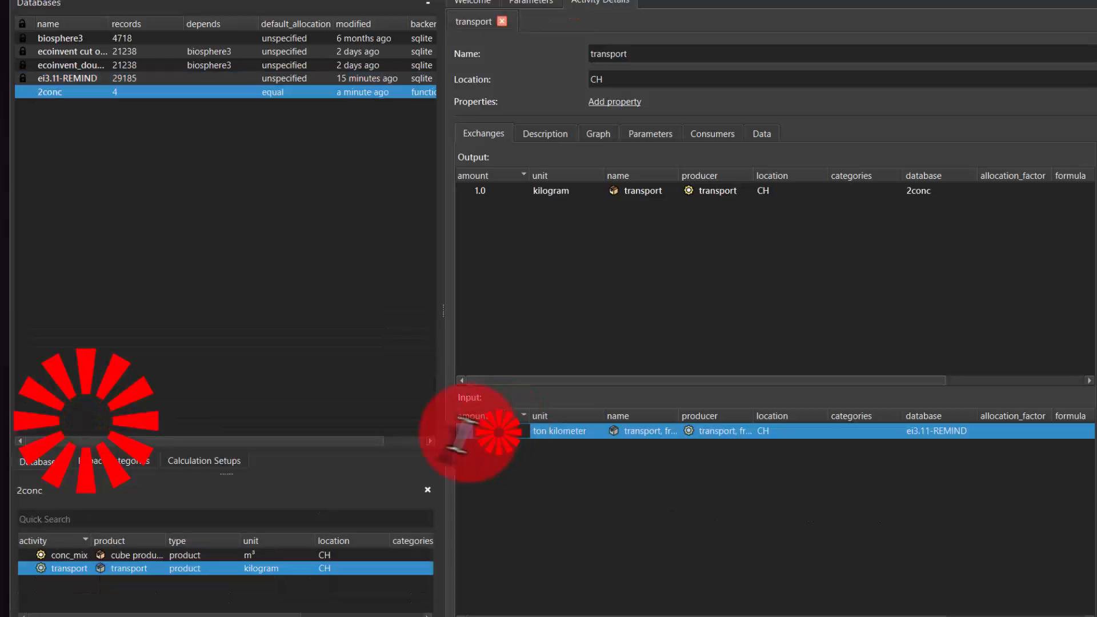
Step: In the transport process, set the freight transport input to 250 ton kilometers and the output amount to 100 kilograms
{"action": "type", "text": "250"}
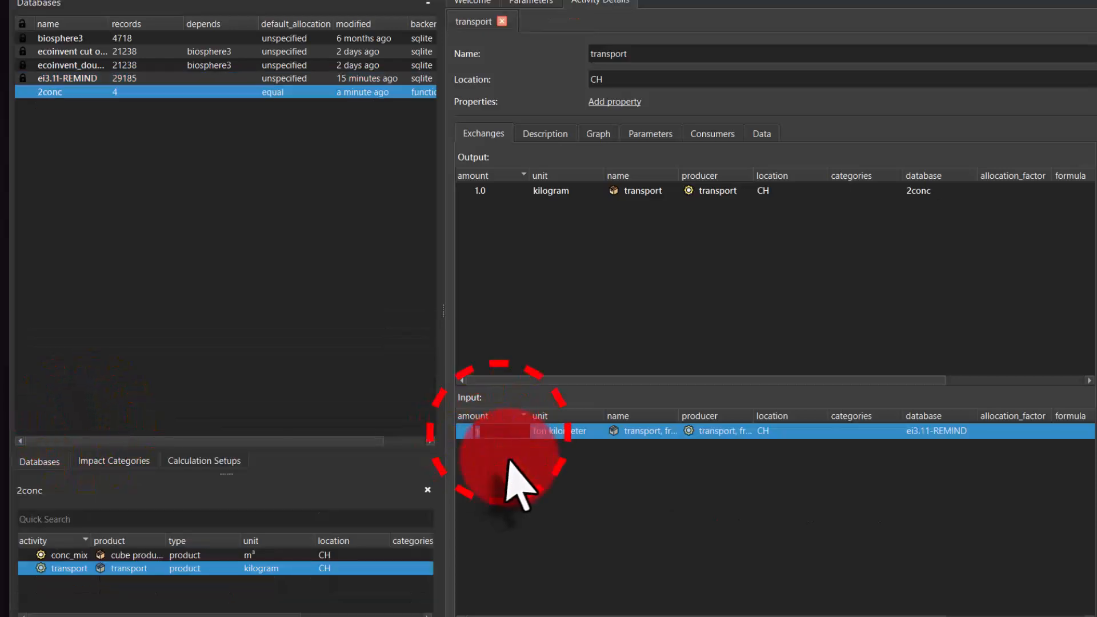
{"action": "left_click", "coordinate": [627, 507]}
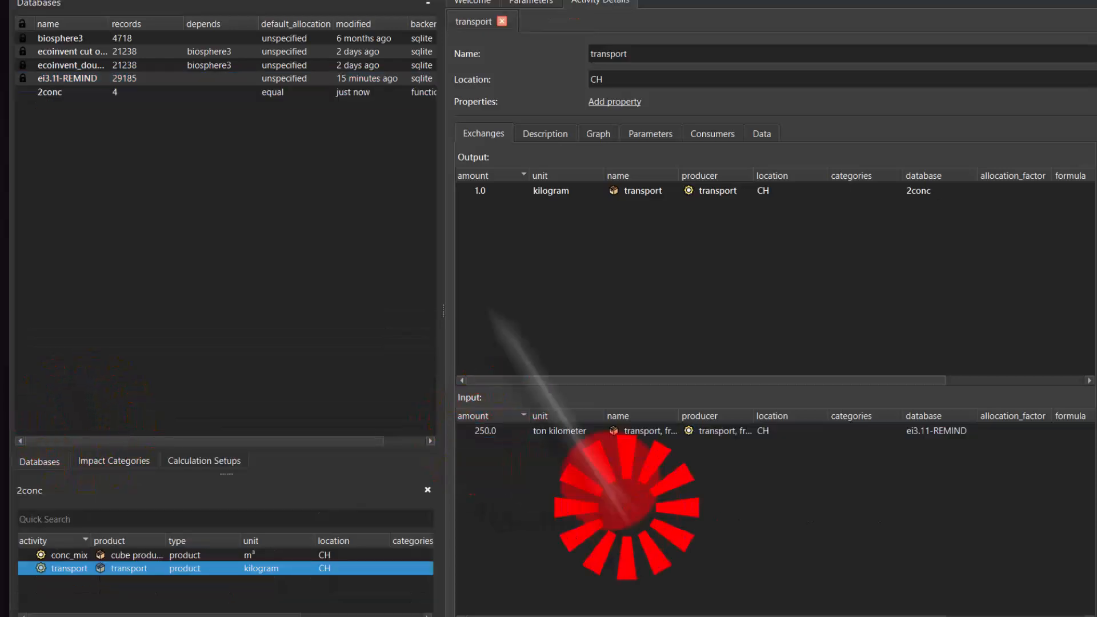
{"action": "double_click", "coordinate": [495, 190]}
{"action": "type", "text": "100"}
{"action": "left_click", "coordinate": [663, 337]}
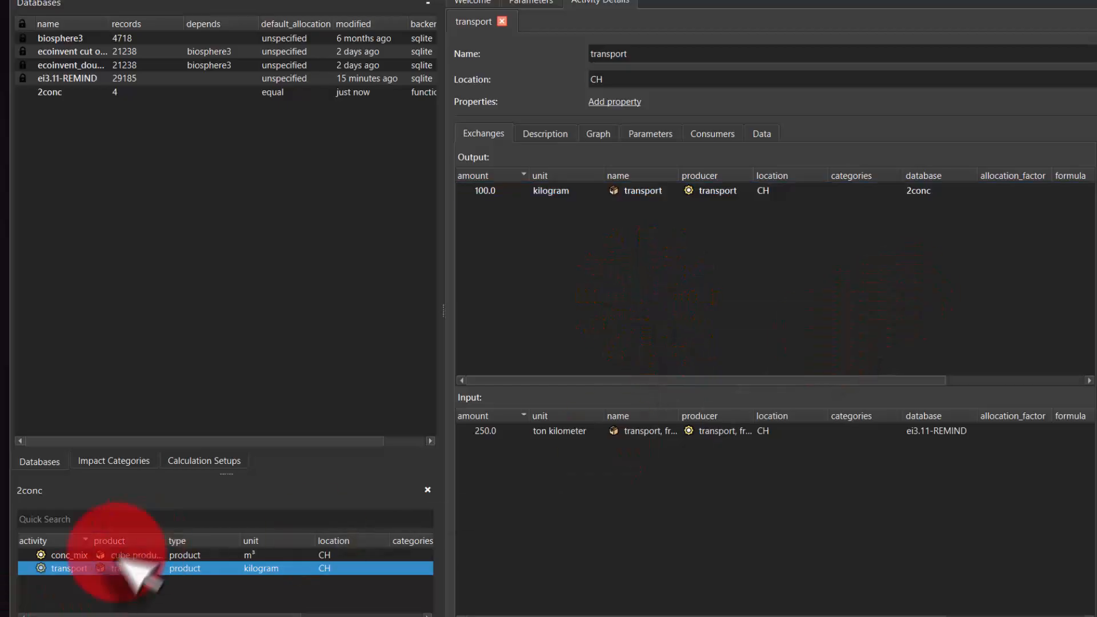
Step: Create a new process "conc onsite" in 2conc with product name "cube onsite", unit m³ and location CH
{"action": "left_click", "coordinate": [92, 598]}
{"action": "right_click", "coordinate": [92, 598]}
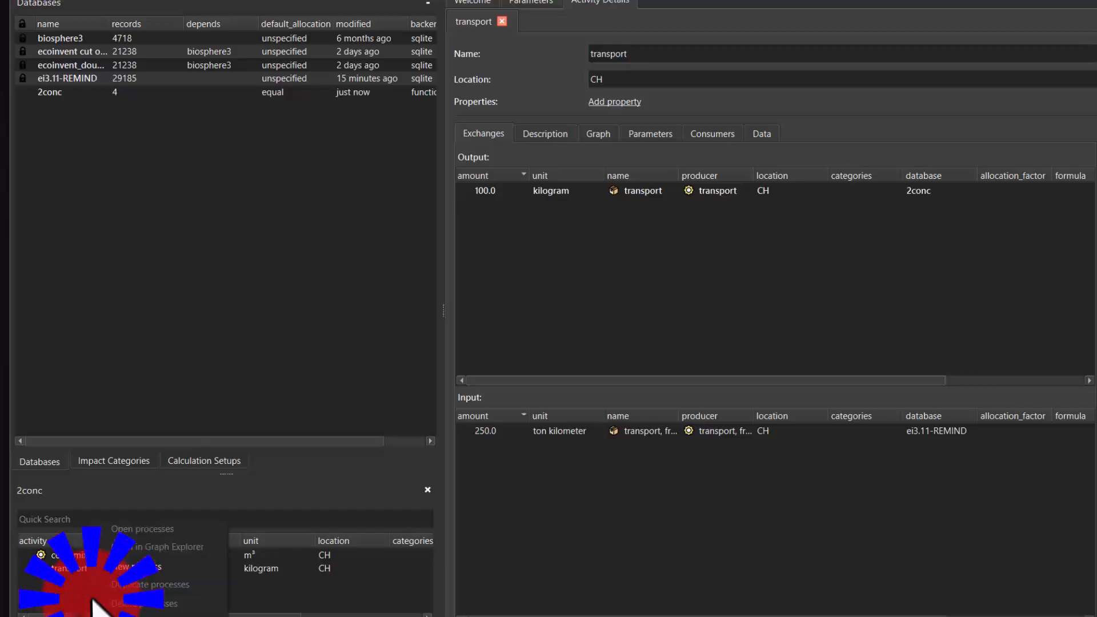
{"action": "left_click", "coordinate": [141, 567]}
{"action": "left_click", "coordinate": [590, 240]}
{"action": "type", "text": "co"}
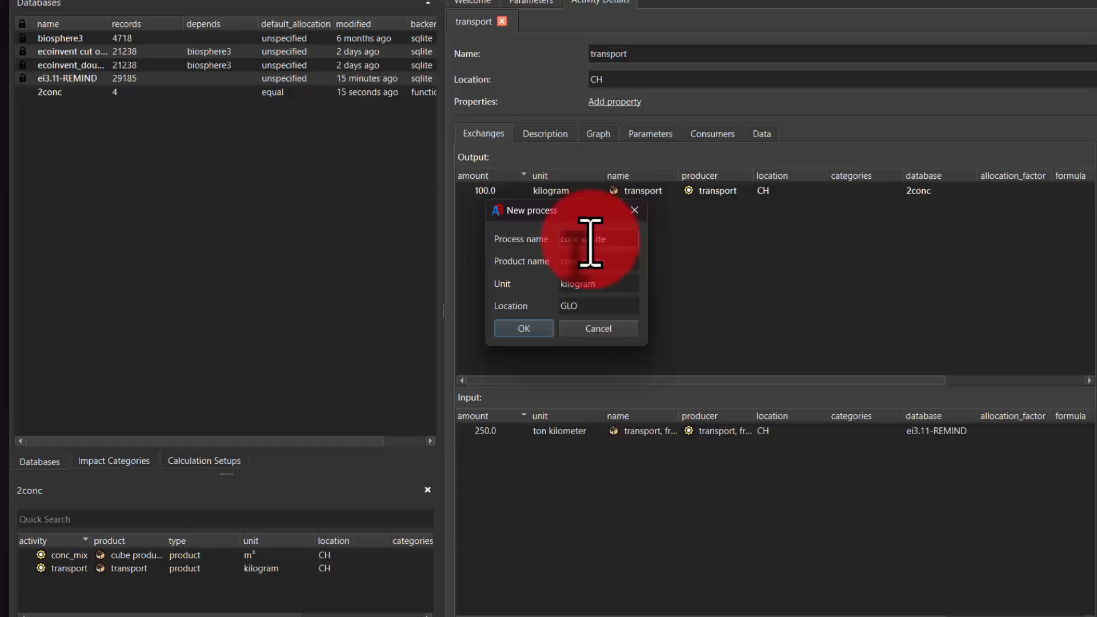
{"action": "type", "text": "nc onsite"}
{"action": "left_click", "coordinate": [583, 266]}
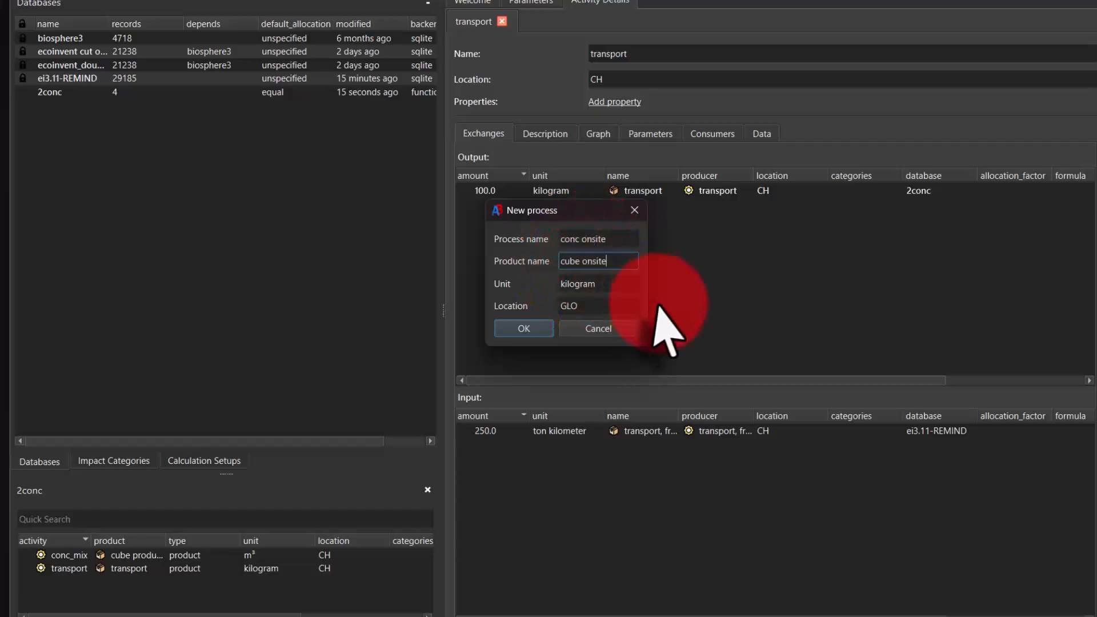
{"action": "double_click", "coordinate": [589, 284]}
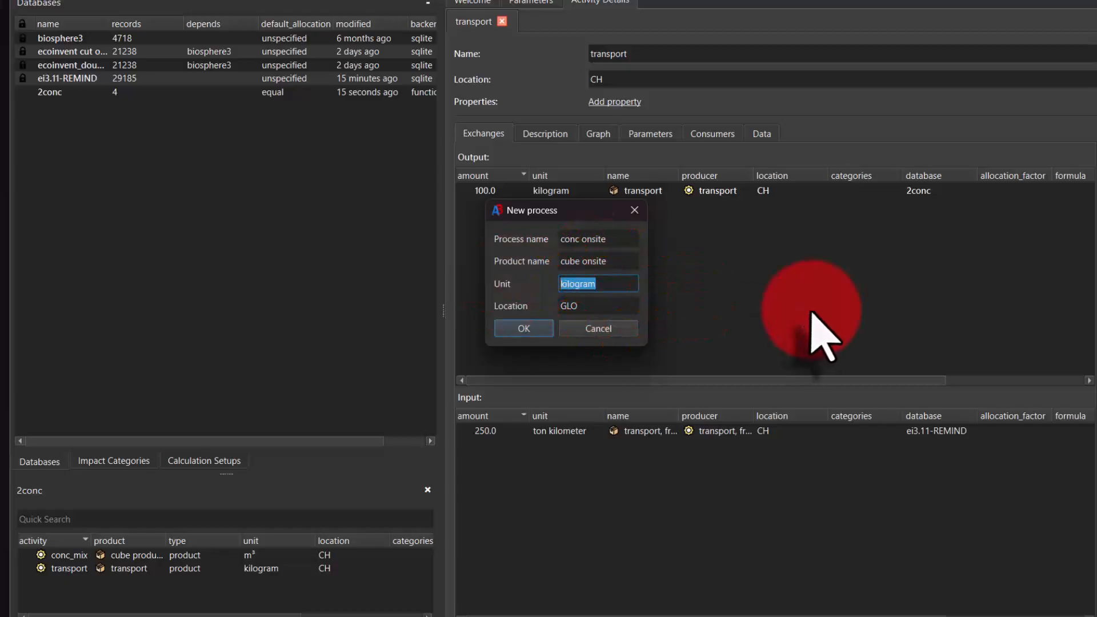
{"action": "type", "text": "m³"}
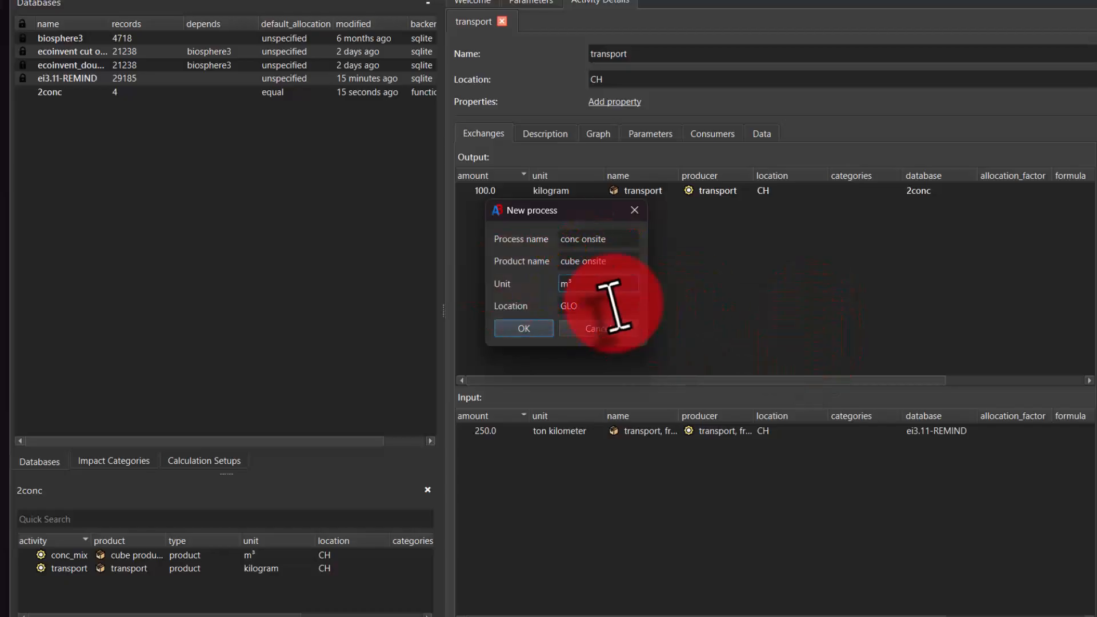
{"action": "double_click", "coordinate": [571, 307]}
{"action": "type", "text": "CH"}
{"action": "left_click", "coordinate": [512, 328]}
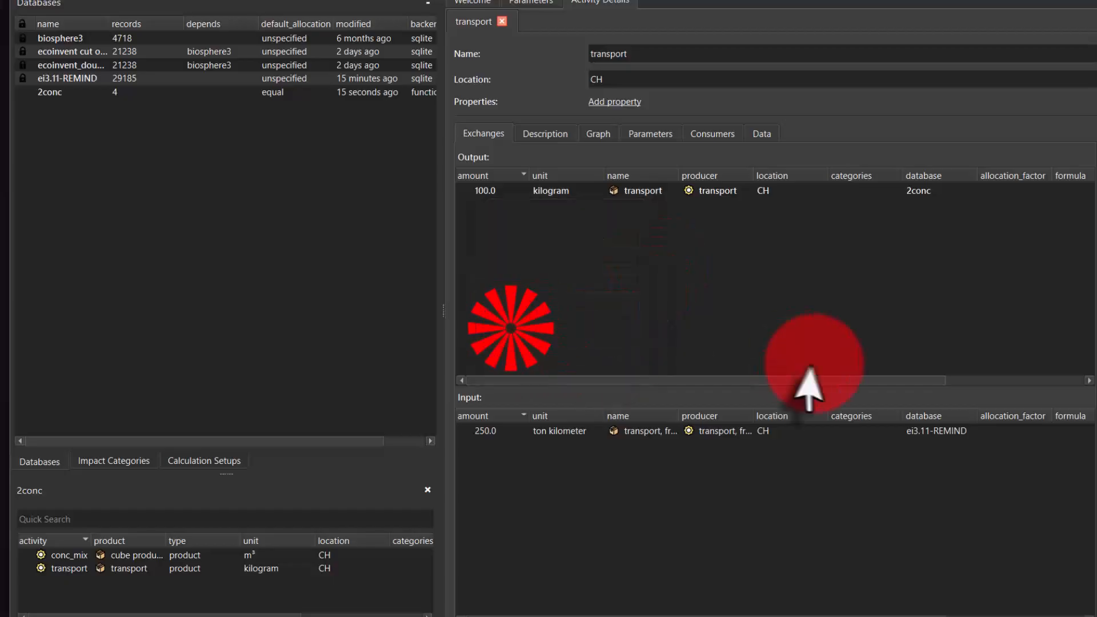
Step: Add the products of conc_mix and transport from 2conc as inputs of the conc onsite process
{"action": "left_click", "coordinate": [67, 583]}
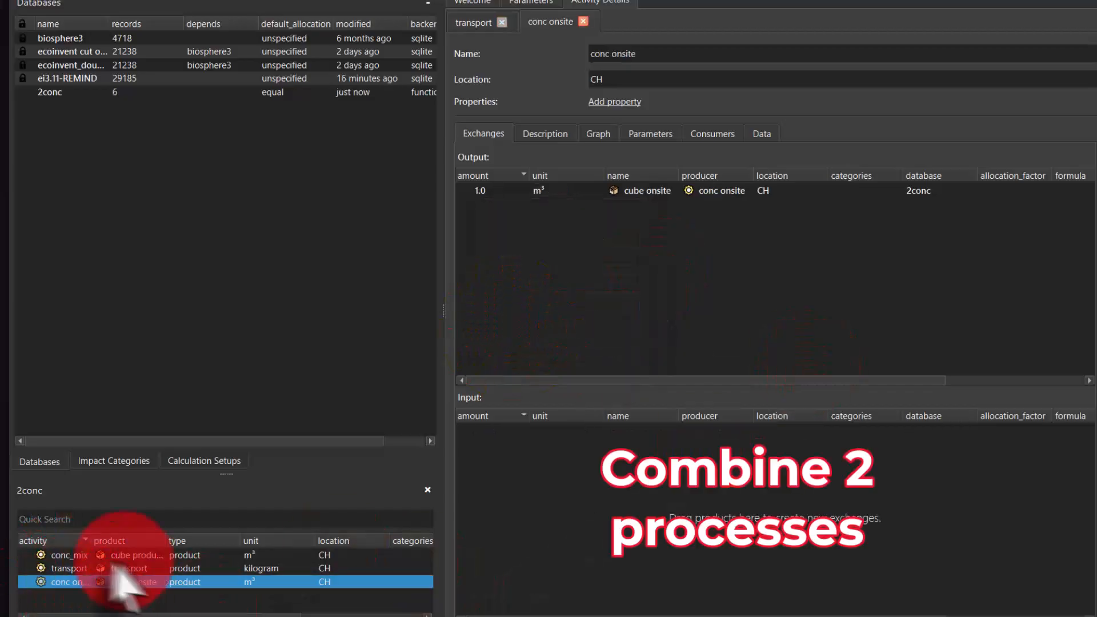
{"action": "left_click_drag", "start_coordinate": [94, 556], "coordinate": [623, 503]}
{"action": "left_click_drag", "start_coordinate": [76, 570], "coordinate": [652, 569]}
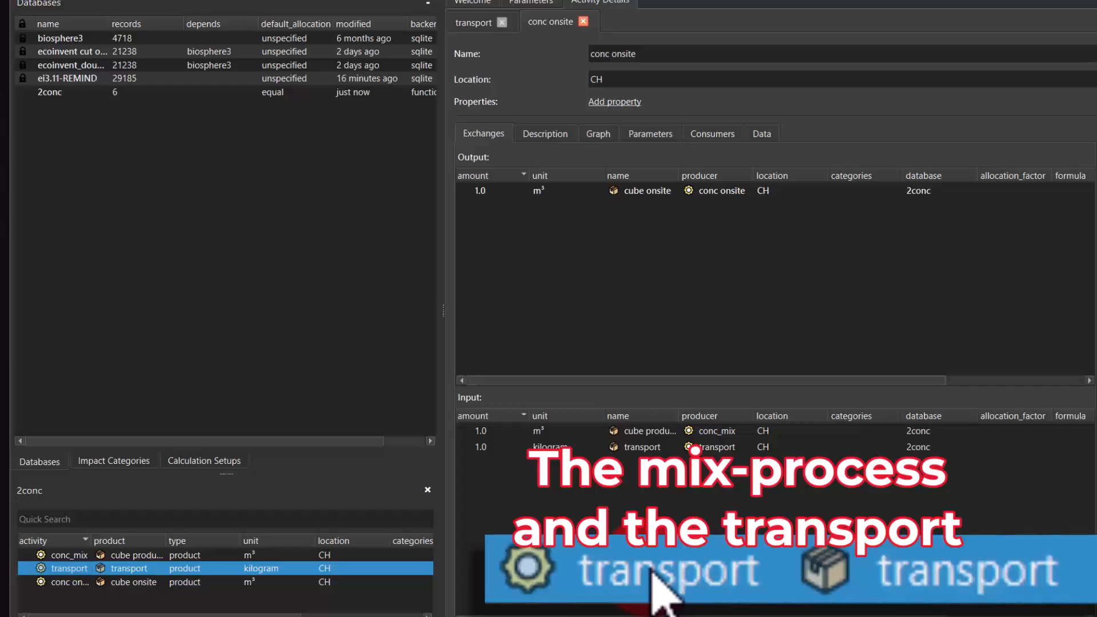
{"action": "left_click", "coordinate": [562, 529]}
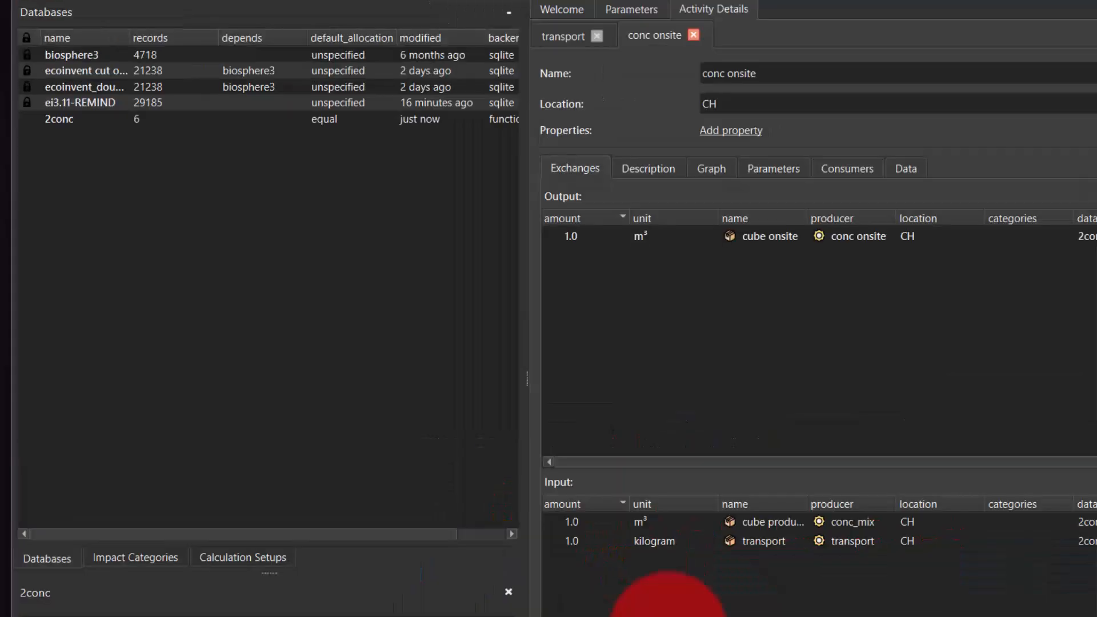
Step: Browse the impact assessment methods and examine the characterization factors of EF v3.1, then return to the conc onsite process
{"action": "left_click", "coordinate": [117, 462]}
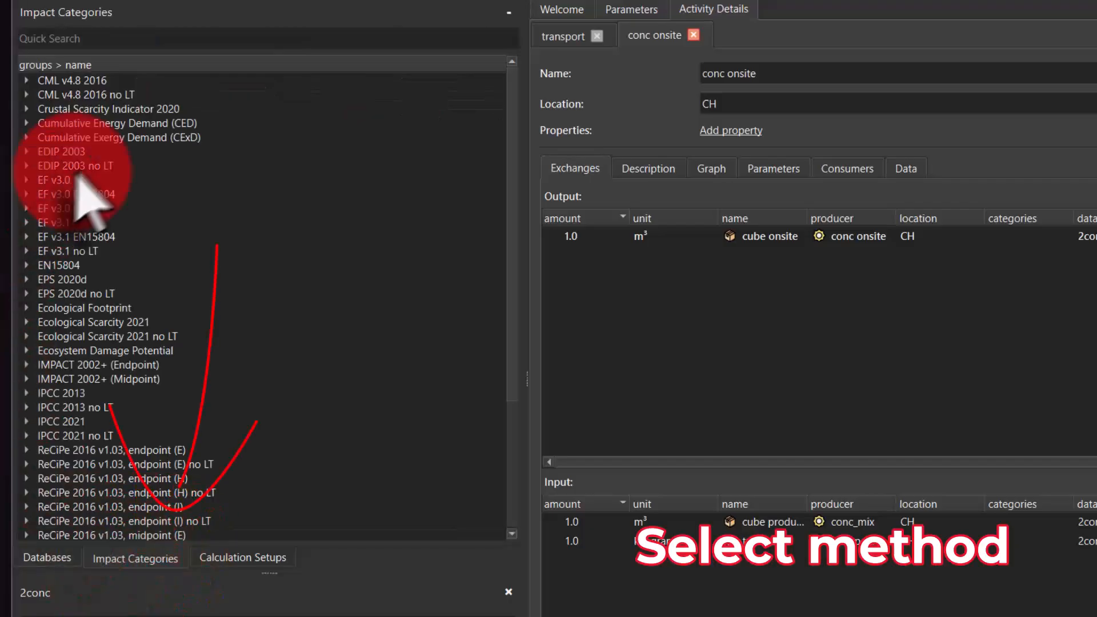
{"action": "left_click", "coordinate": [40, 223]}
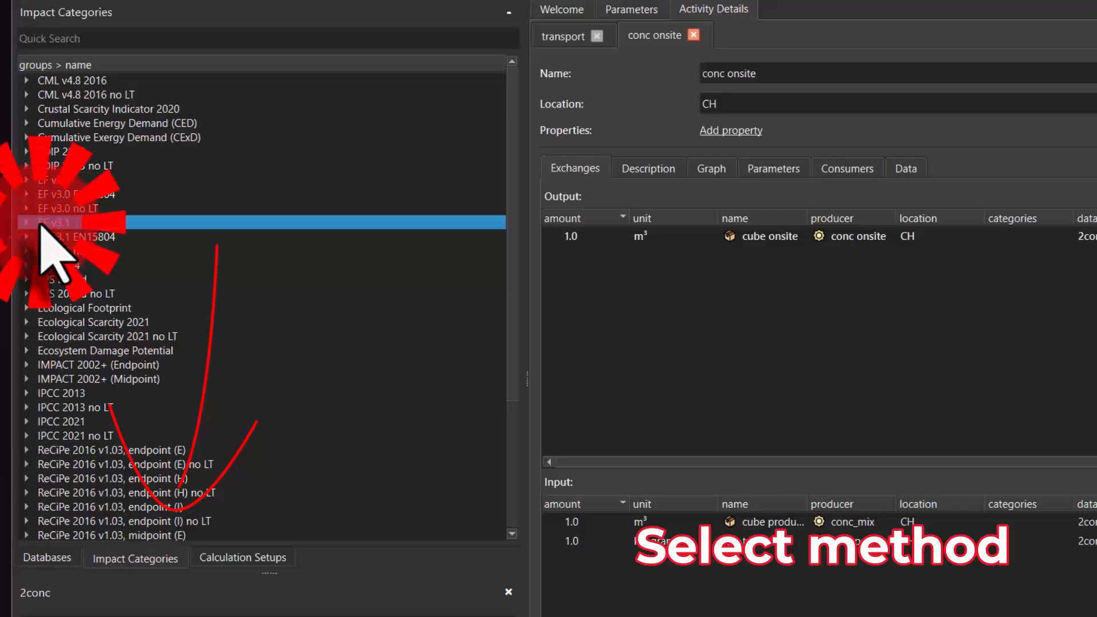
{"action": "left_click", "coordinate": [25, 224]}
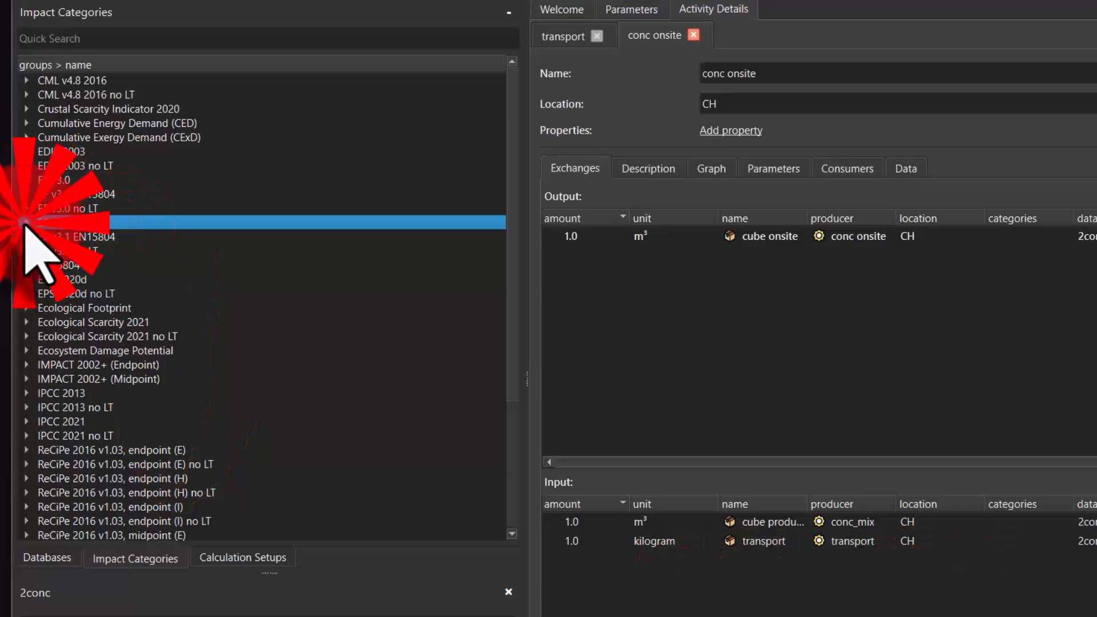
{"action": "left_click", "coordinate": [26, 223]}
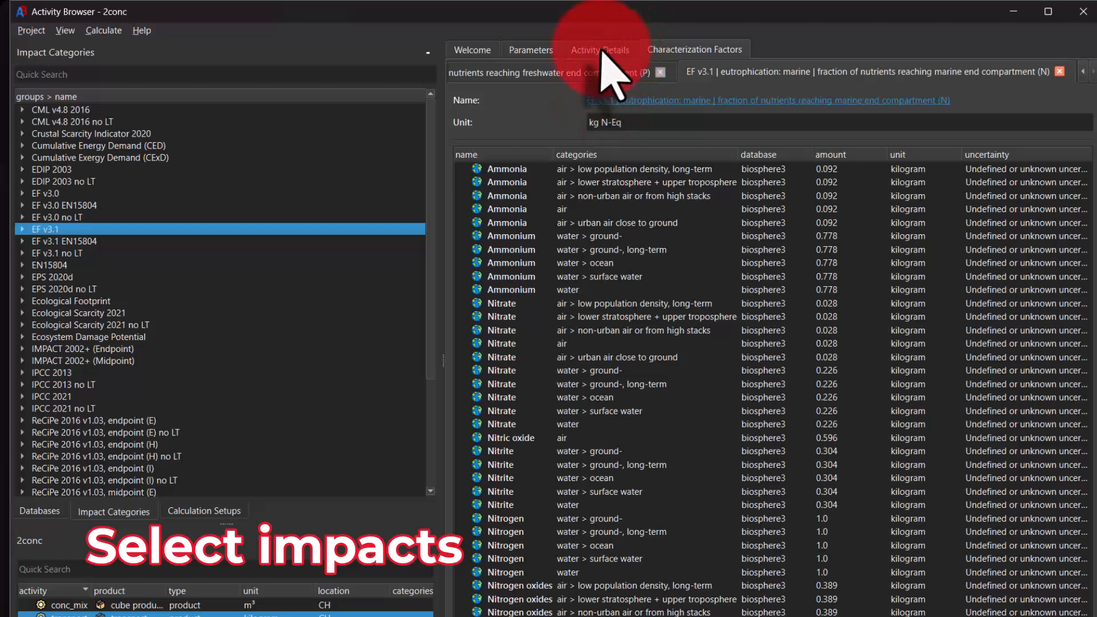
{"action": "left_click", "coordinate": [601, 50]}
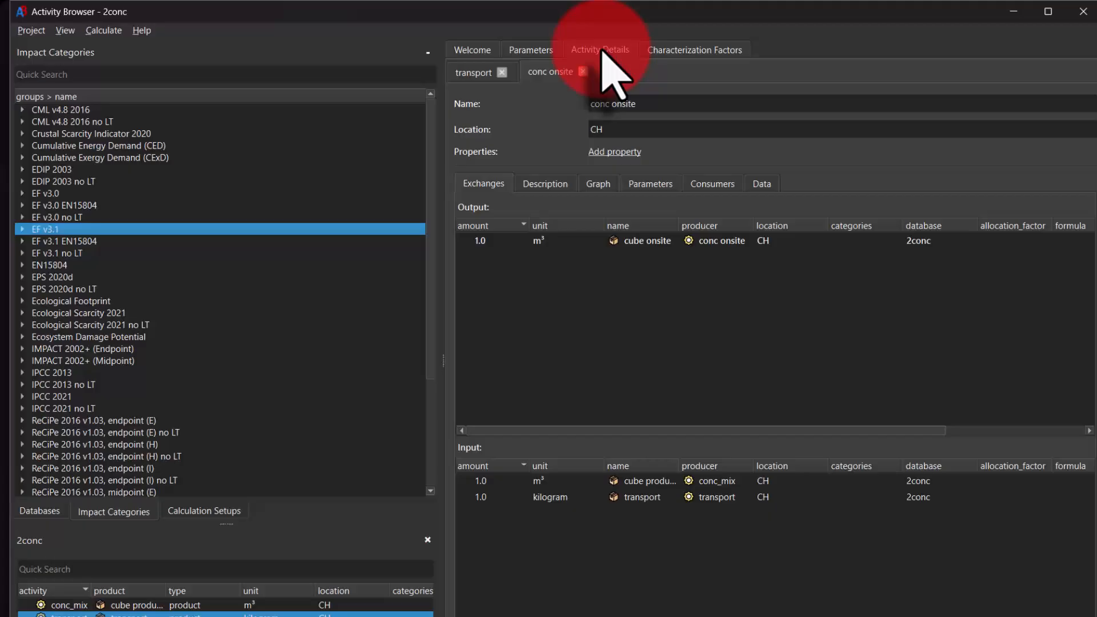
Step: Create a new calculation setup named "EF 3.1 conc"
{"action": "left_click", "coordinate": [103, 30]}
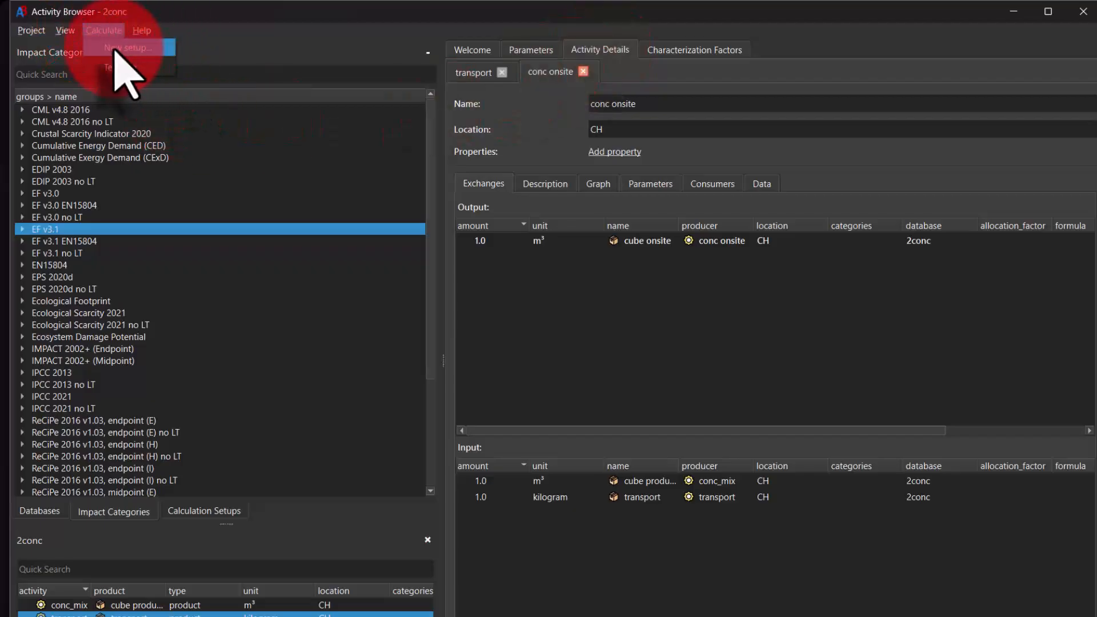
{"action": "left_click", "coordinate": [117, 50]}
{"action": "left_click", "coordinate": [512, 343]}
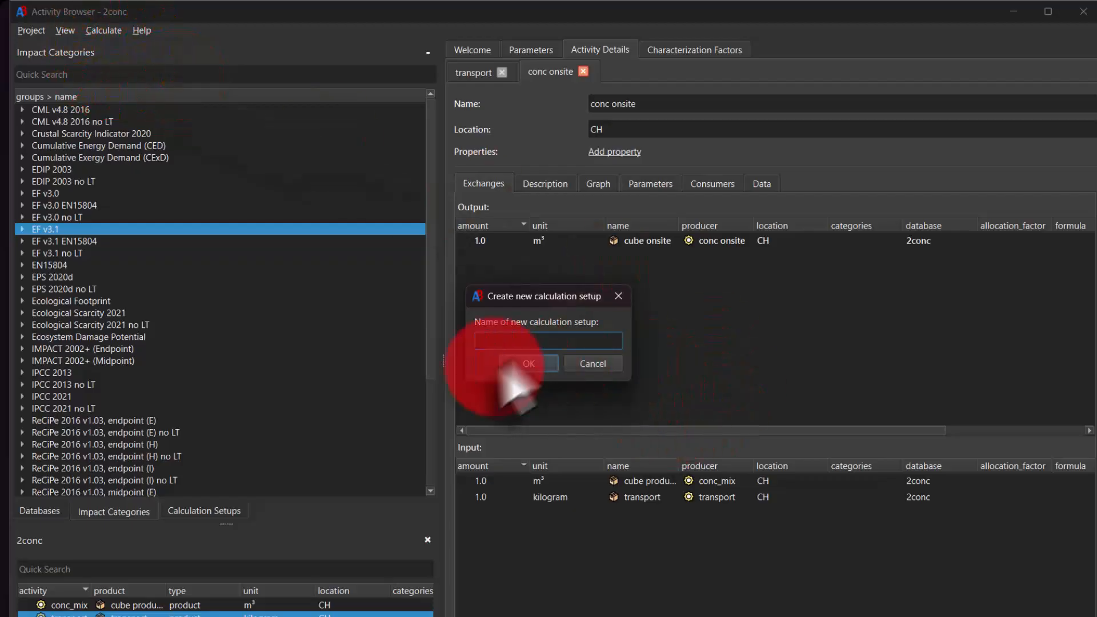
{"action": "left_click", "coordinate": [521, 343]}
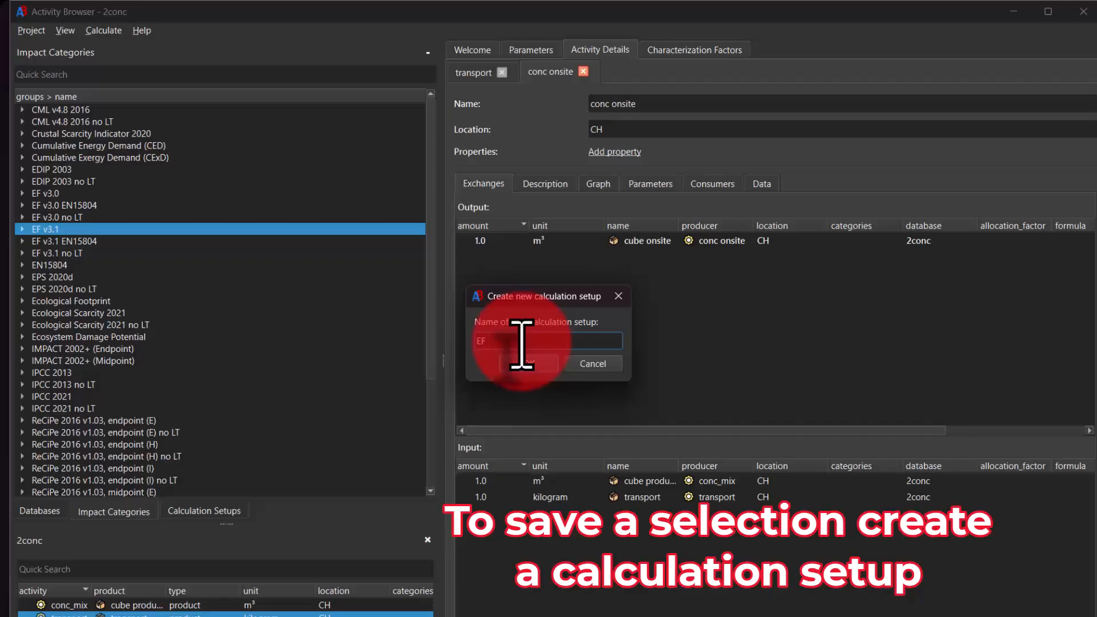
{"action": "type", "text": "EF 3.1 conc"}
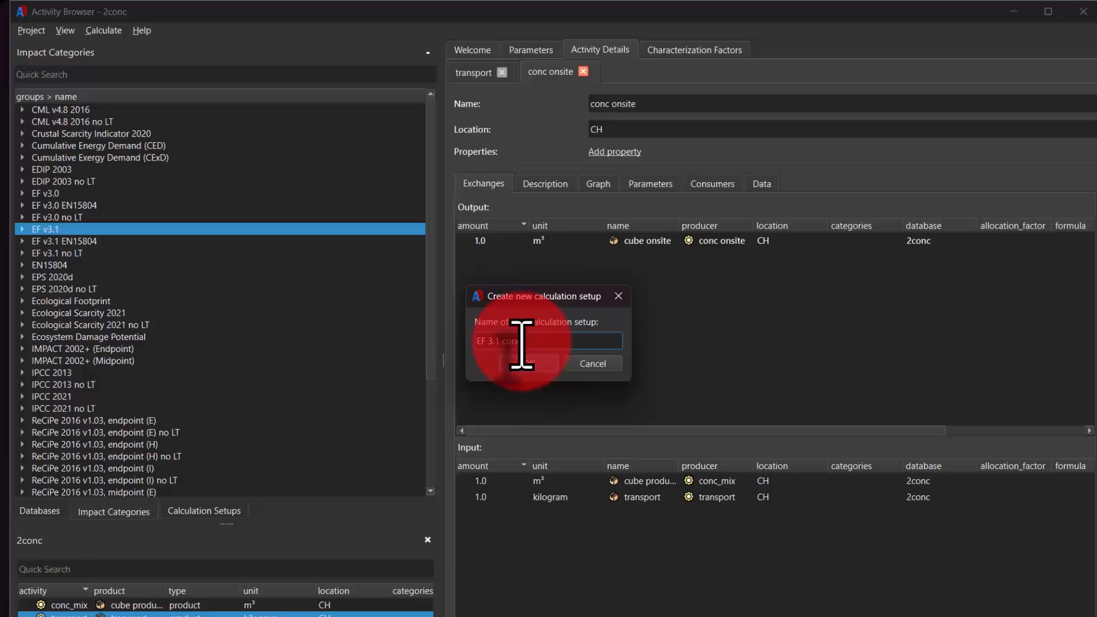
{"action": "left_click", "coordinate": [520, 361]}
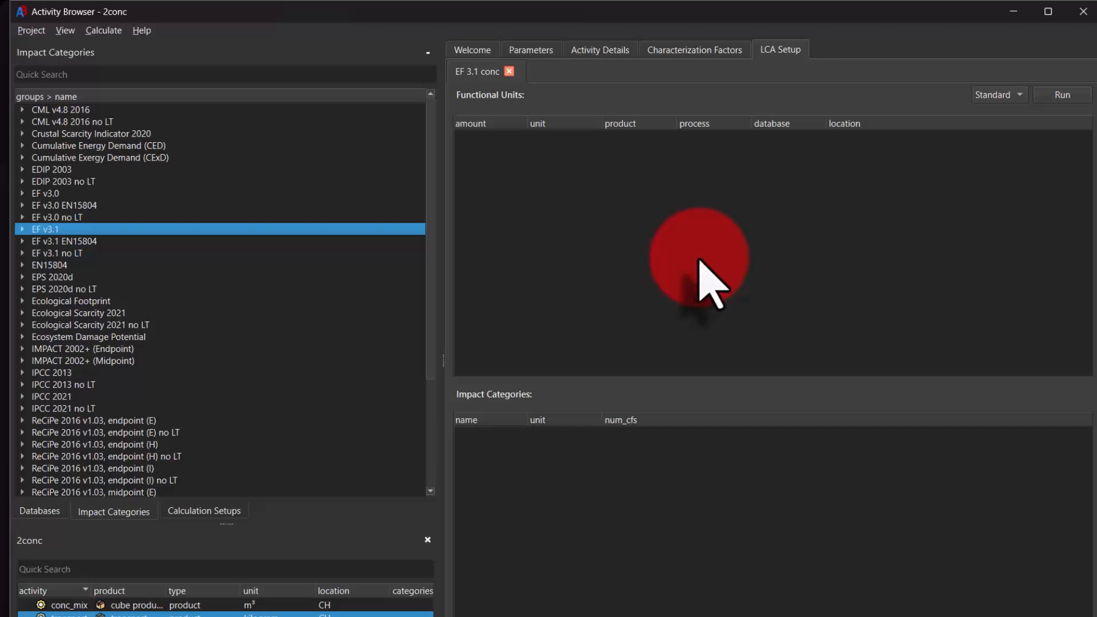
Step: Add EF v3.1 climate change, non-renewable energy resources, metals/minerals resources and particulate matter formation as impact categories of the EF 3.1 conc setup
{"action": "left_click", "coordinate": [21, 229]}
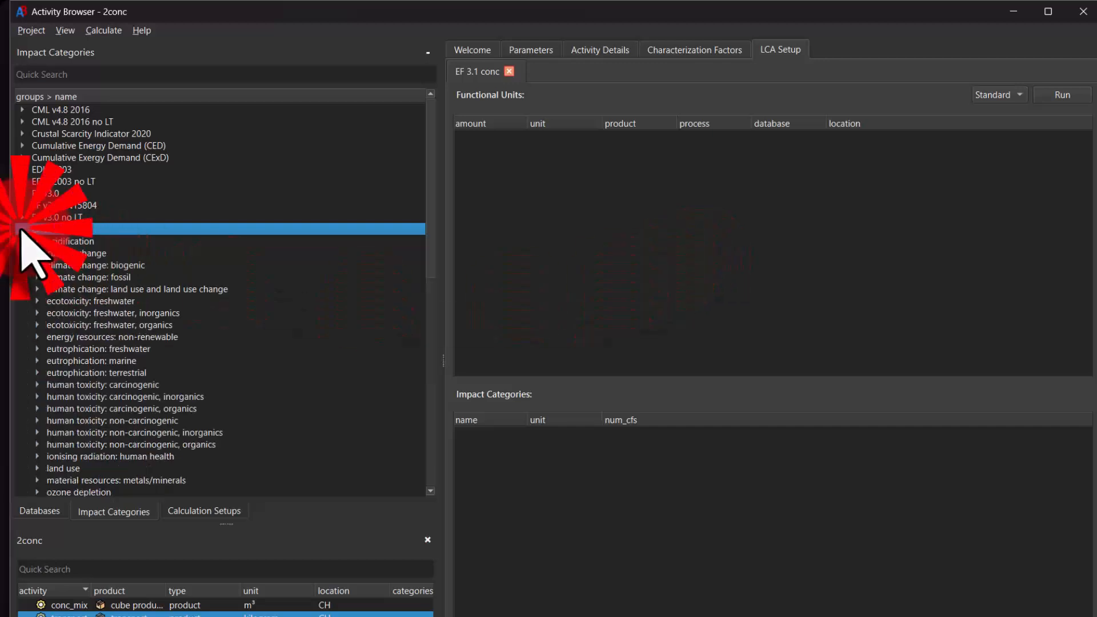
{"action": "left_click", "coordinate": [78, 255]}
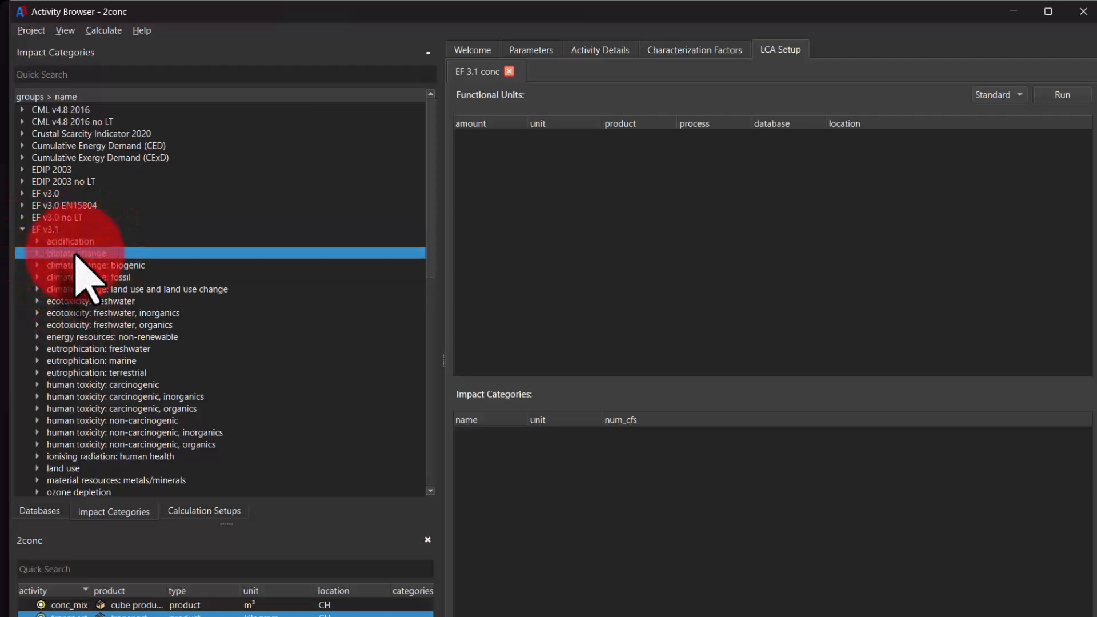
{"action": "left_click", "coordinate": [160, 481], "text": "ctrl"}
{"action": "scroll", "coordinate": [268, 393], "scroll_direction": "down", "scroll_amount": 2}
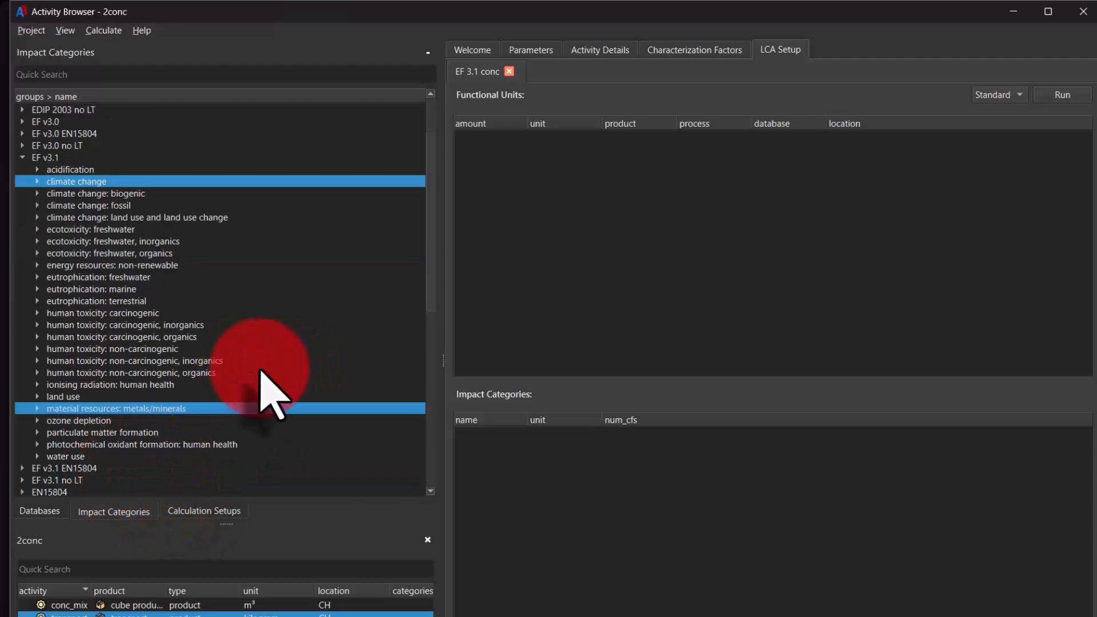
{"action": "left_click", "coordinate": [78, 434], "text": "ctrl"}
{"action": "scroll", "coordinate": [246, 384], "scroll_direction": "up", "scroll_amount": 2}
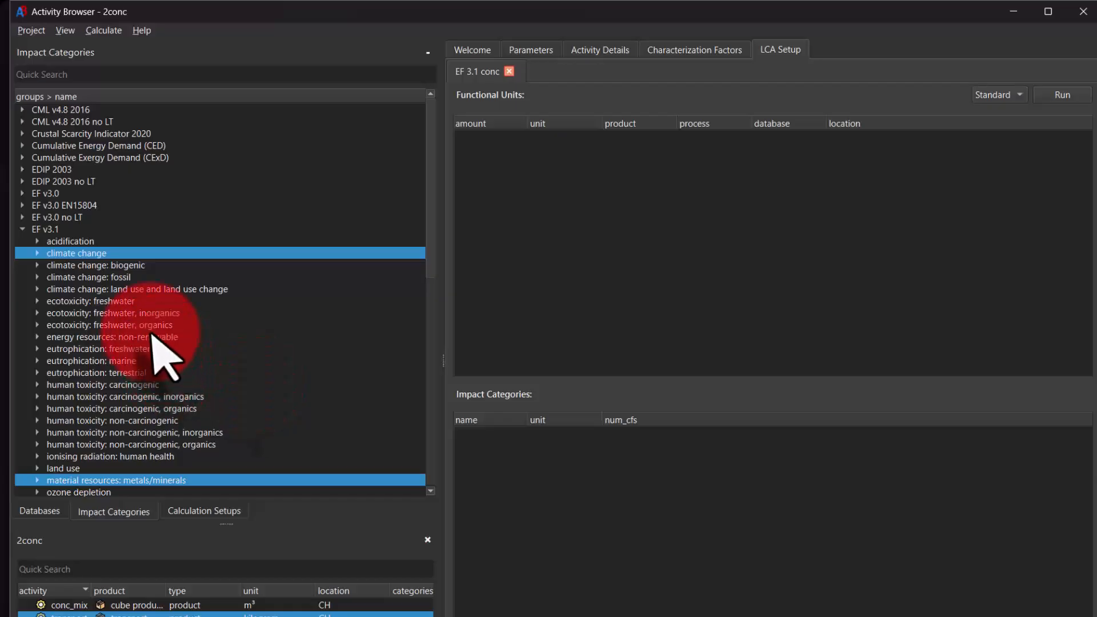
{"action": "left_click", "coordinate": [217, 337], "text": "ctrl"}
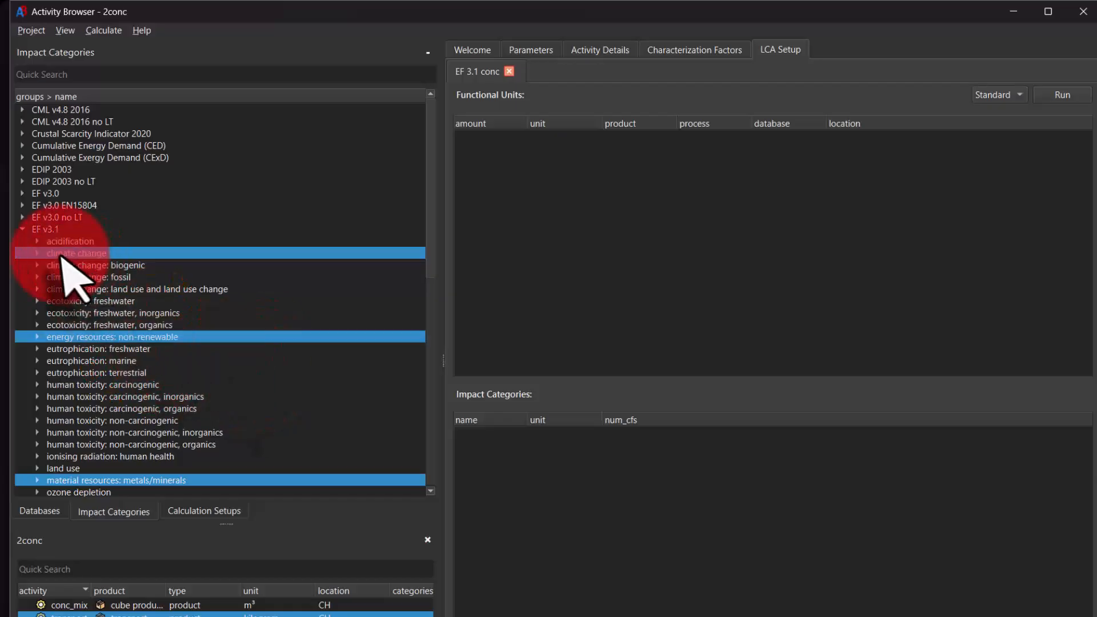
{"action": "left_click_drag", "start_coordinate": [58, 255], "coordinate": [593, 466]}
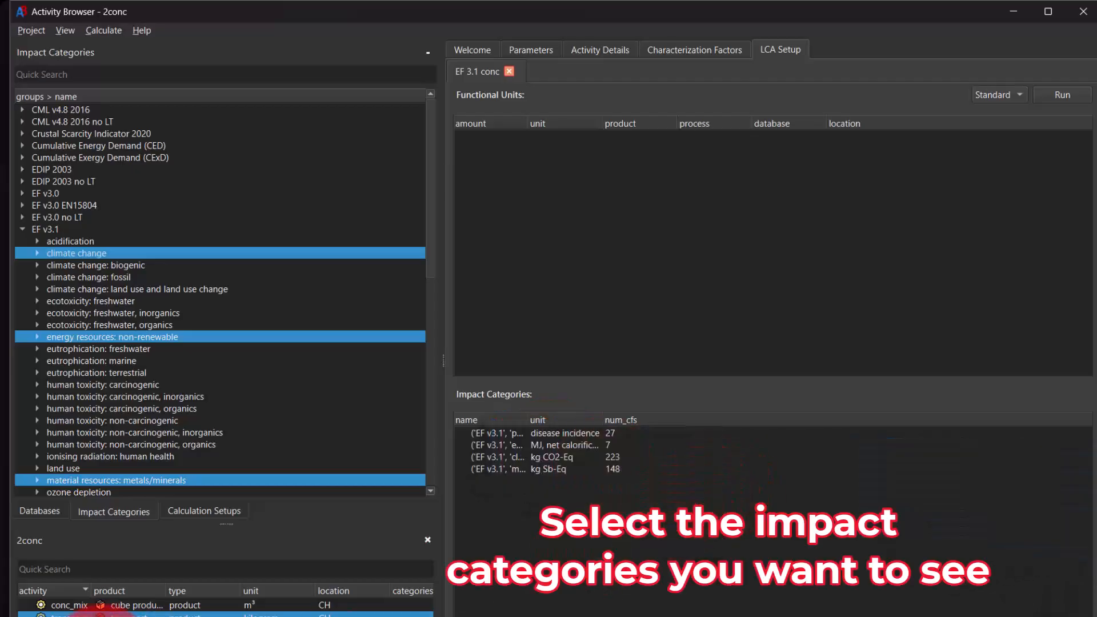
Step: Add the conc_mix product from 2conc as a functional unit of the EF 3.1 conc setup
{"action": "left_click", "coordinate": [103, 616]}
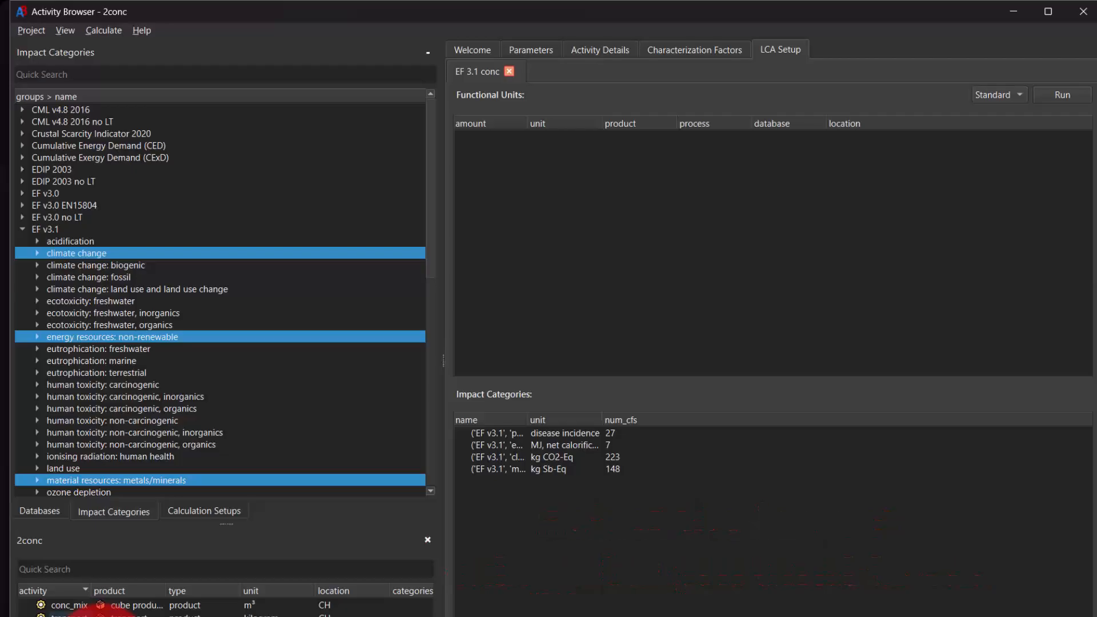
{"action": "left_click", "coordinate": [43, 605]}
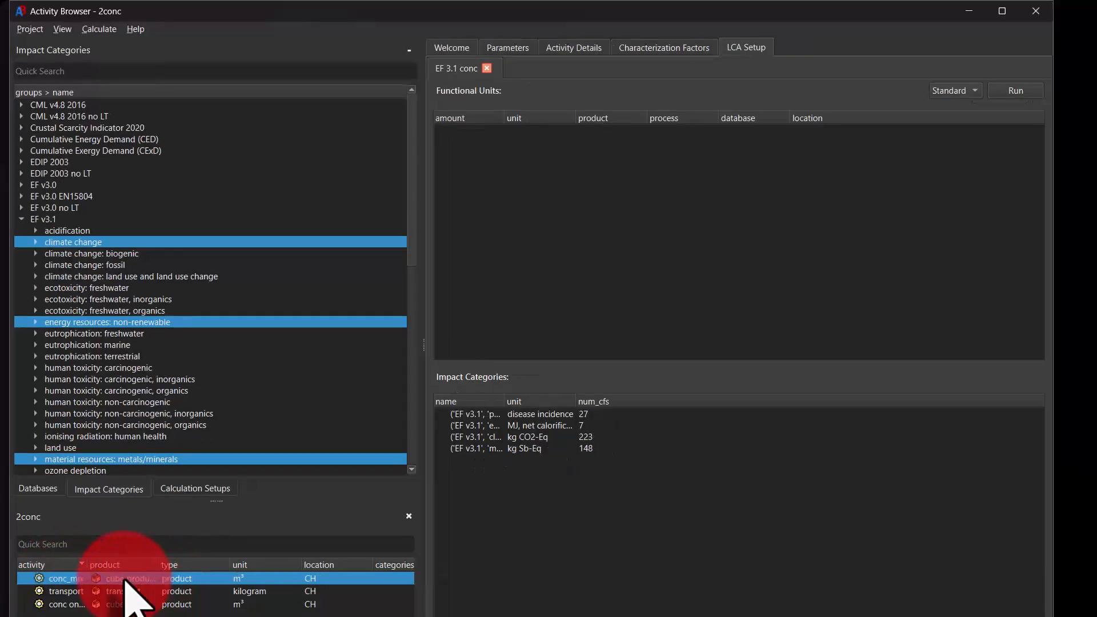
{"action": "left_click_drag", "start_coordinate": [120, 583], "coordinate": [668, 252]}
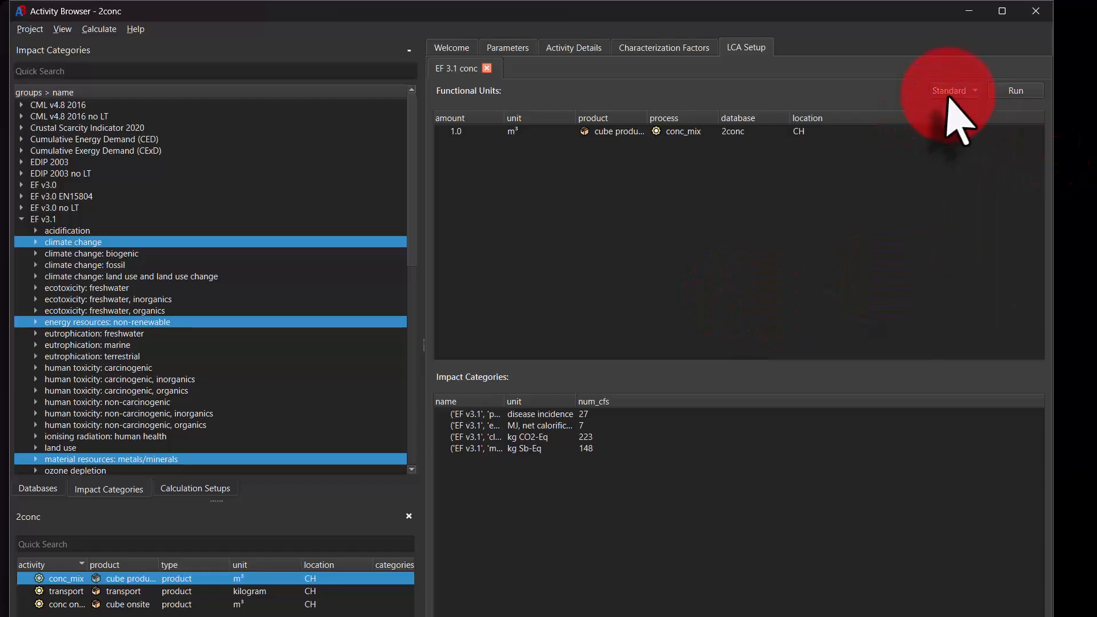
Step: Run the standard calculation for the EF 3.1 conc setup
{"action": "left_click", "coordinate": [1027, 92]}
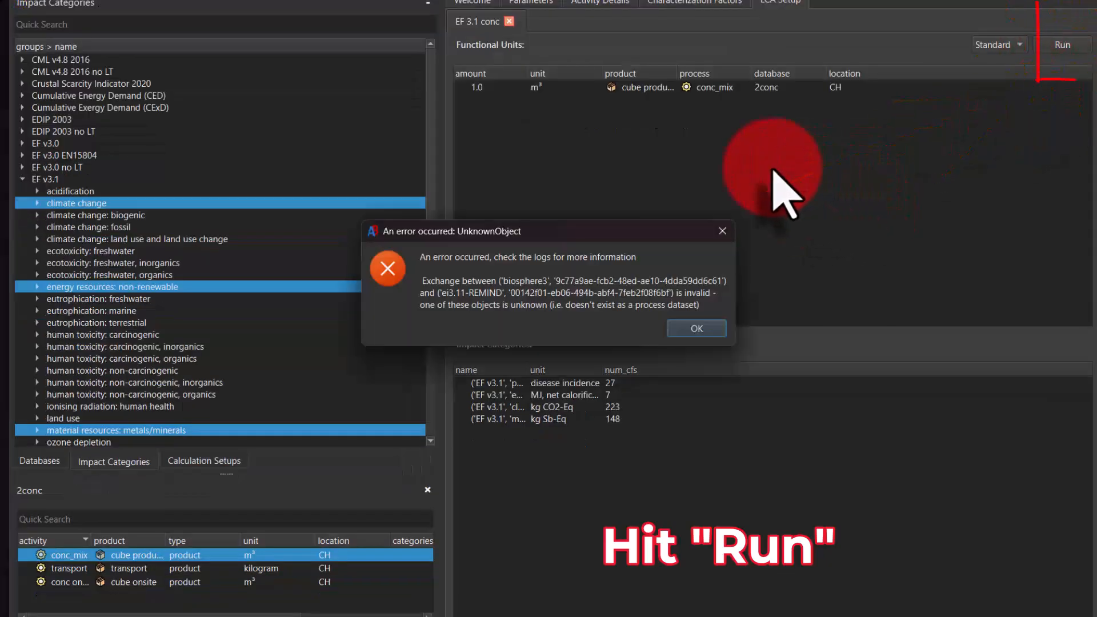
{"action": "left_click", "coordinate": [696, 328]}
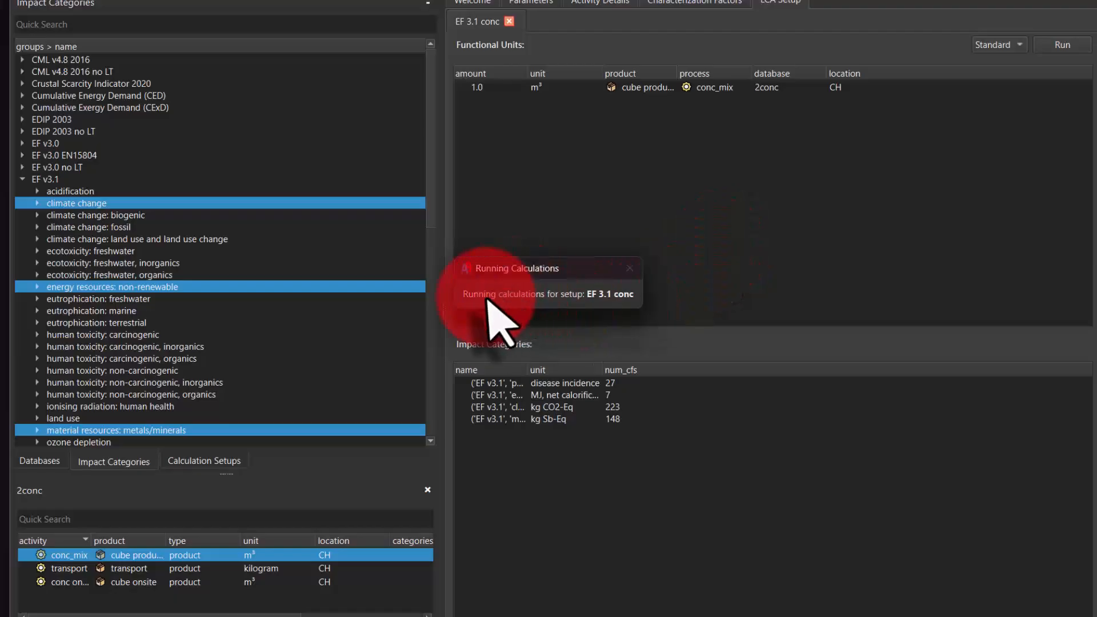
{"action": "left_click", "coordinate": [631, 268]}
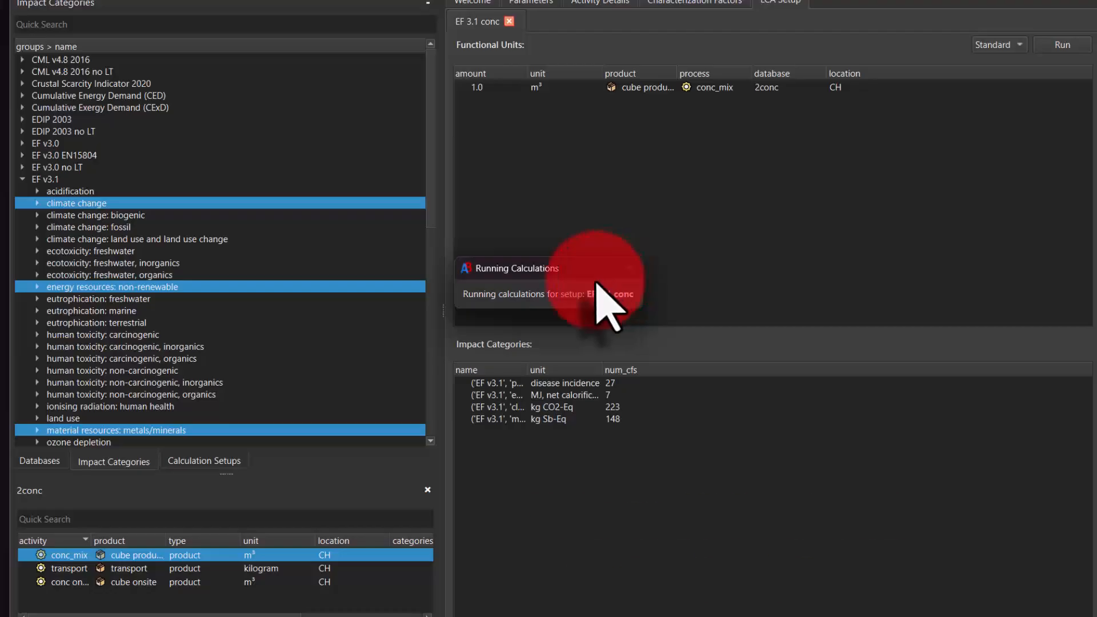
{"action": "left_click_drag", "start_coordinate": [543, 273], "coordinate": [674, 178]}
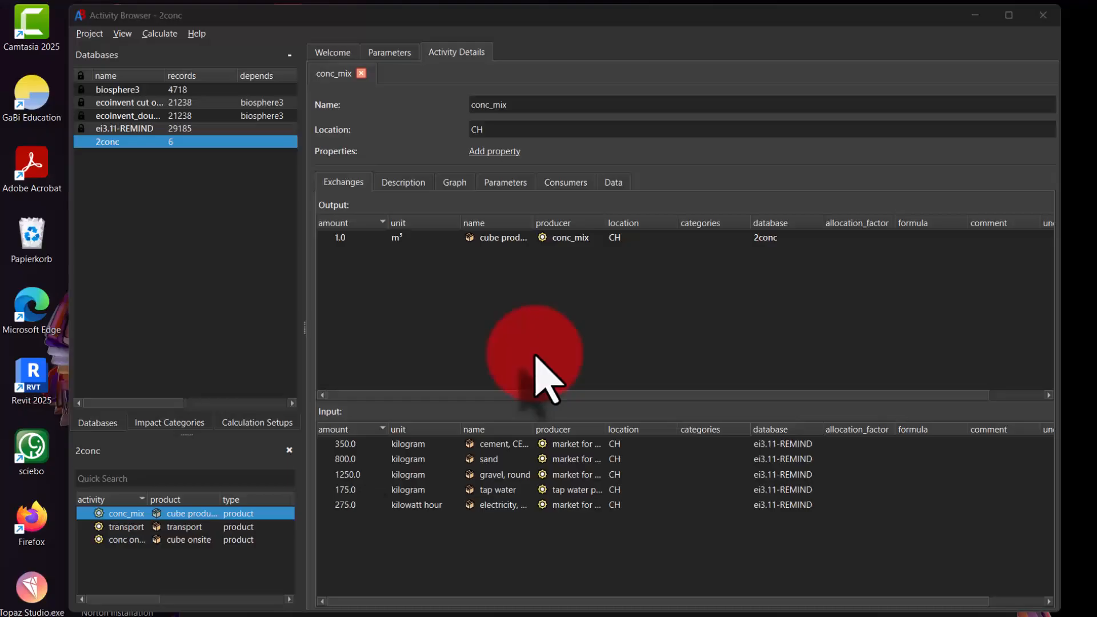
Step: Widen the name column of the conc_mix inputs, and unlock and open the ei3.11-REMIND database
{"action": "left_click_drag", "start_coordinate": [536, 429], "coordinate": [602, 429]}
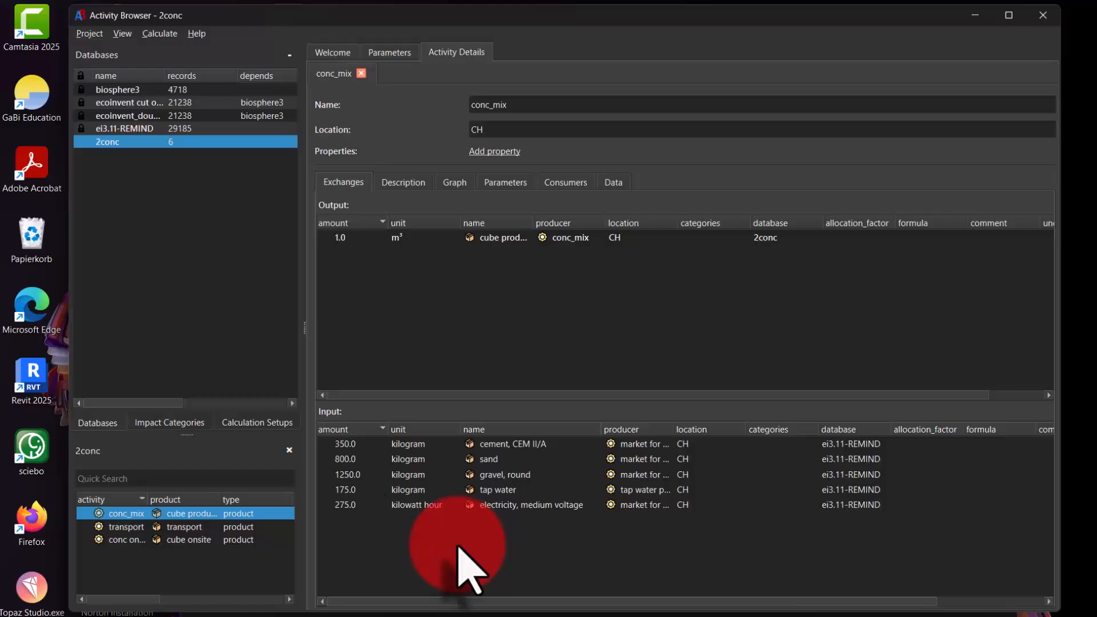
{"action": "left_click", "coordinate": [502, 475]}
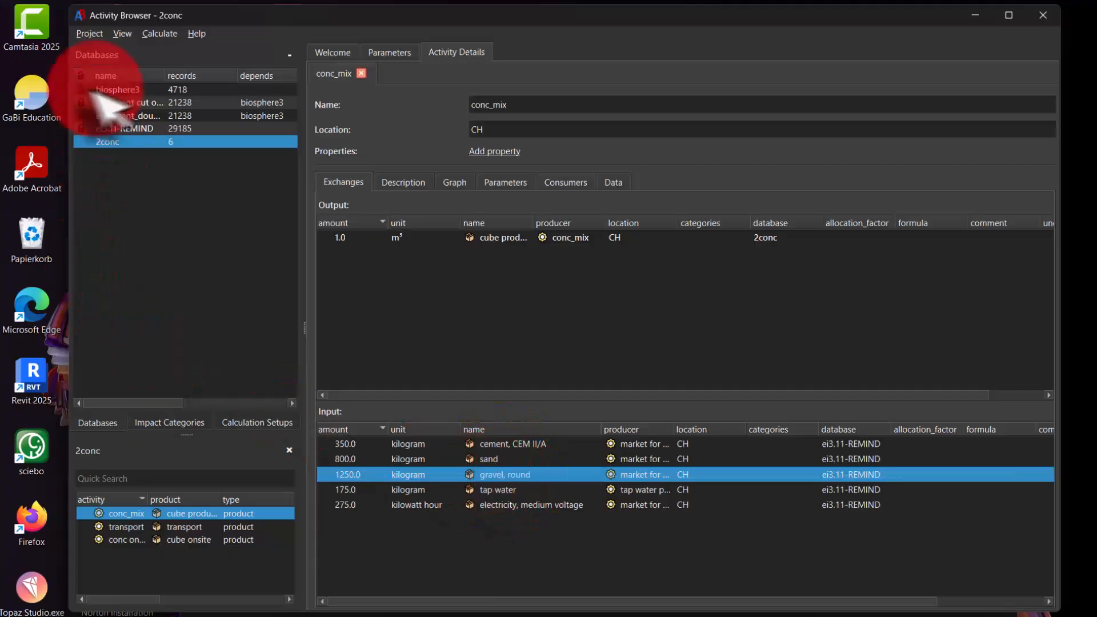
{"action": "left_click", "coordinate": [87, 129]}
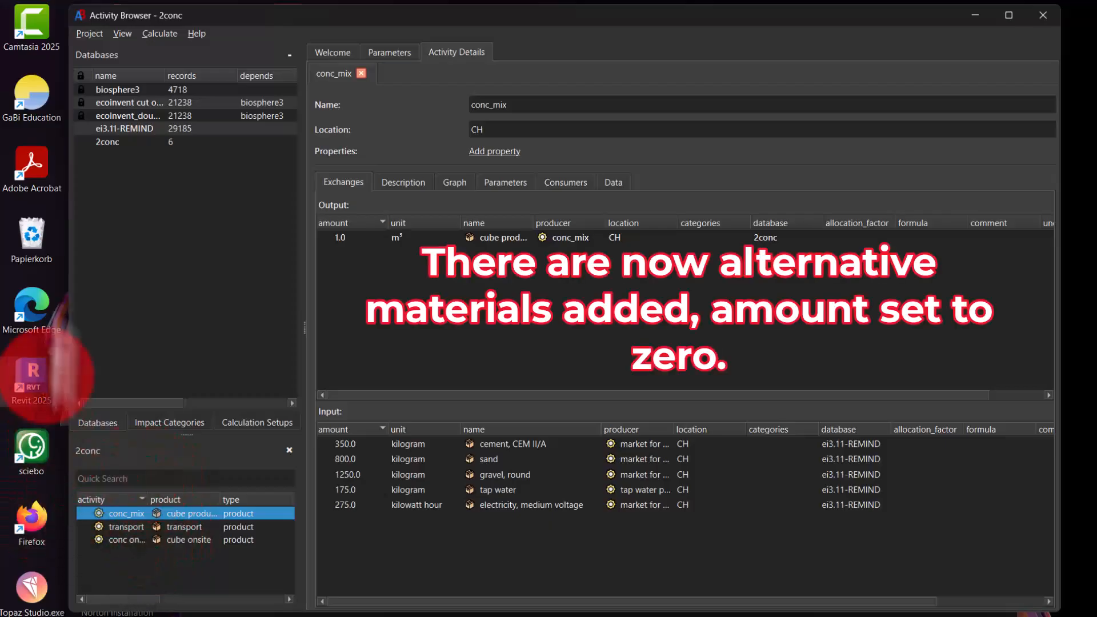
{"action": "left_click", "coordinate": [112, 129]}
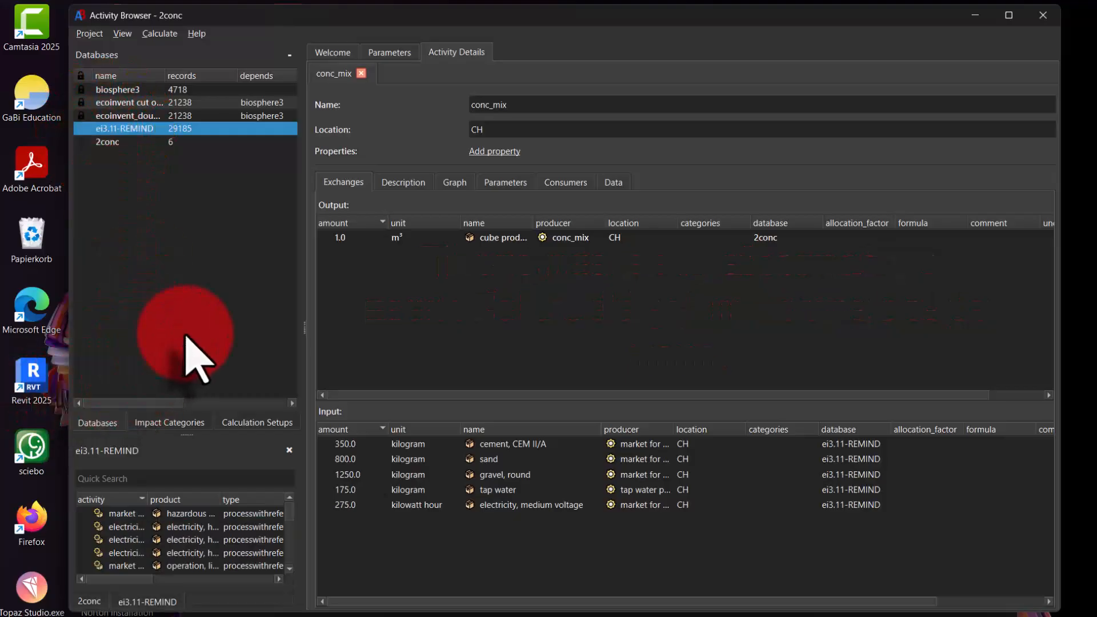
Step: Search ei3.11-REMIND for "gravel" and enlarge the results list and its activity column so the full activity names are readable
{"action": "left_click", "coordinate": [171, 478]}
{"action": "type", "text": "gravel"}
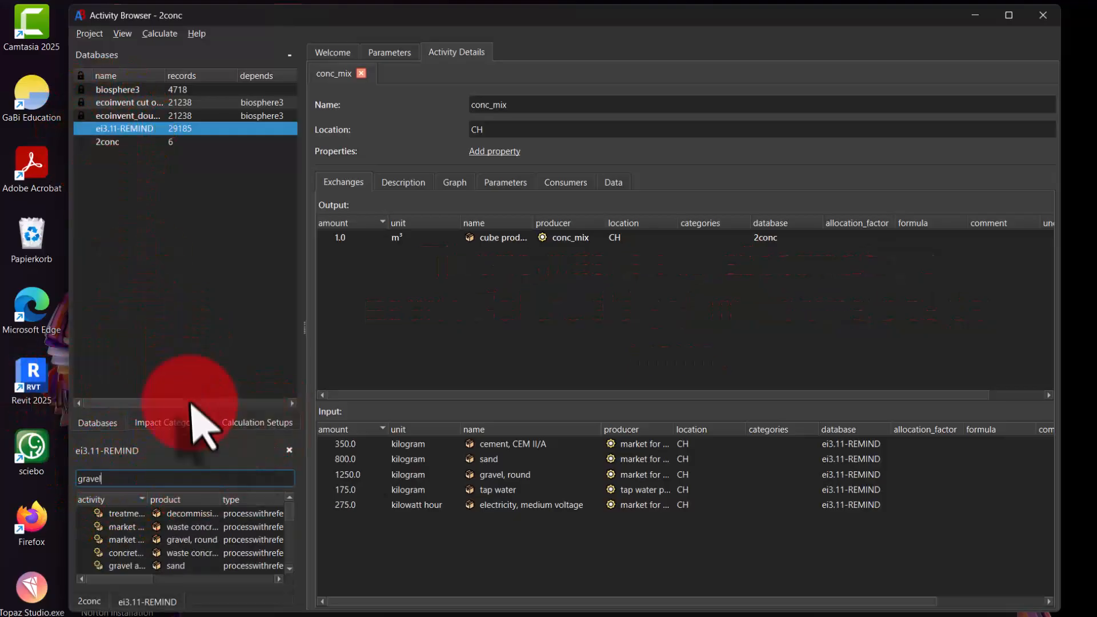
{"action": "left_click_drag", "start_coordinate": [184, 435], "coordinate": [184, 266]}
{"action": "mouse_move", "coordinate": [118, 579]}
{"action": "left_mouse_down"}
{"action": "mouse_move", "coordinate": [183, 579]}
{"action": "mouse_move", "coordinate": [98, 580]}
{"action": "left_mouse_up"}
{"action": "left_click", "coordinate": [194, 330]}
{"action": "left_click_drag", "start_coordinate": [148, 331], "coordinate": [268, 329]}
Step: Add "market for waste concrete gravel" as an input of conc_mix with an amount of 0
{"action": "left_click", "coordinate": [167, 496]}
{"action": "left_click_drag", "start_coordinate": [162, 517], "coordinate": [366, 533]}
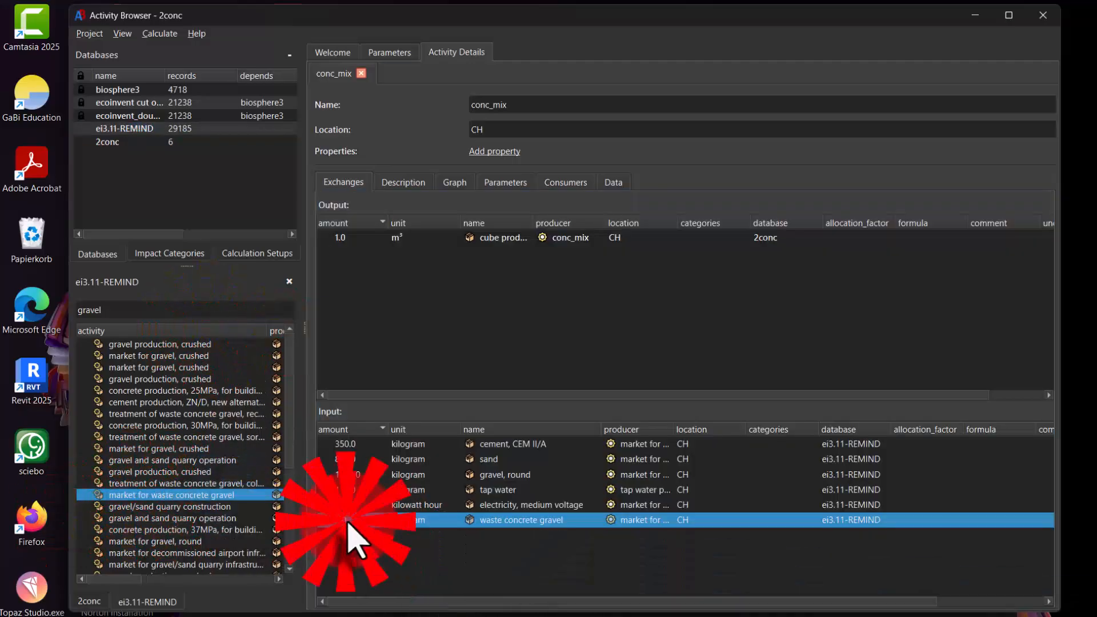
{"action": "double_click", "coordinate": [349, 520]}
{"action": "left_click", "coordinate": [412, 550]}
Step: Search ei3.11-REMIND for "cement" and look through the matching activities
{"action": "double_click", "coordinate": [107, 311]}
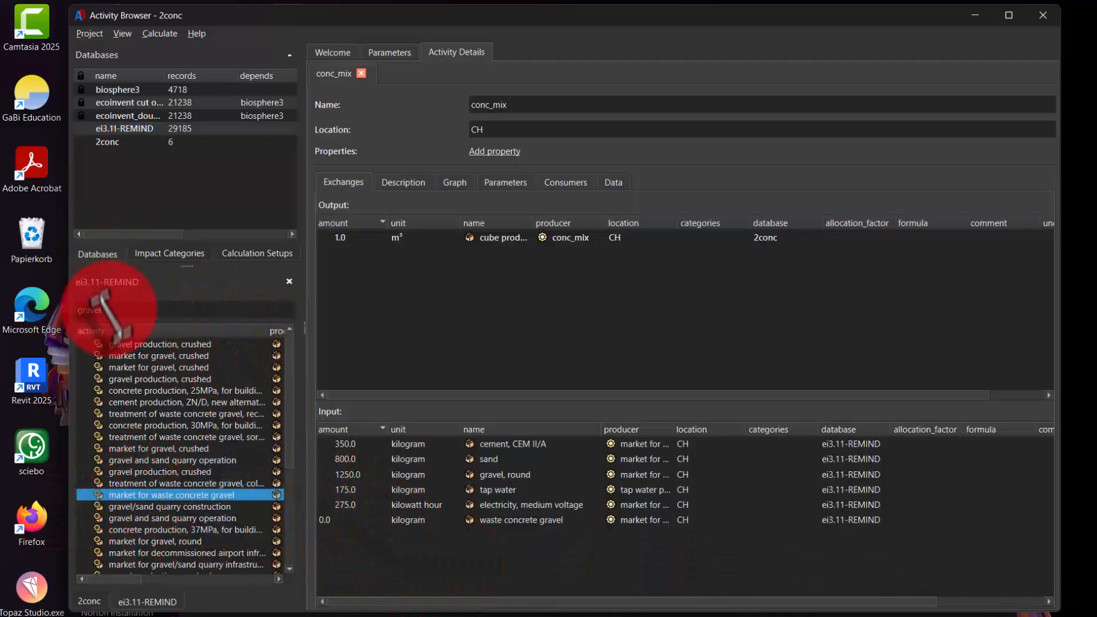
{"action": "type", "text": "cement"}
{"action": "key", "text": "Return"}
{"action": "mouse_move", "coordinate": [115, 579]}
{"action": "left_mouse_down"}
{"action": "mouse_move", "coordinate": [216, 594]}
{"action": "mouse_move", "coordinate": [200, 607]}
{"action": "mouse_move", "coordinate": [109, 588]}
{"action": "left_mouse_up"}
{"action": "scroll", "coordinate": [192, 517], "scroll_direction": "down", "scroll_amount": 10}
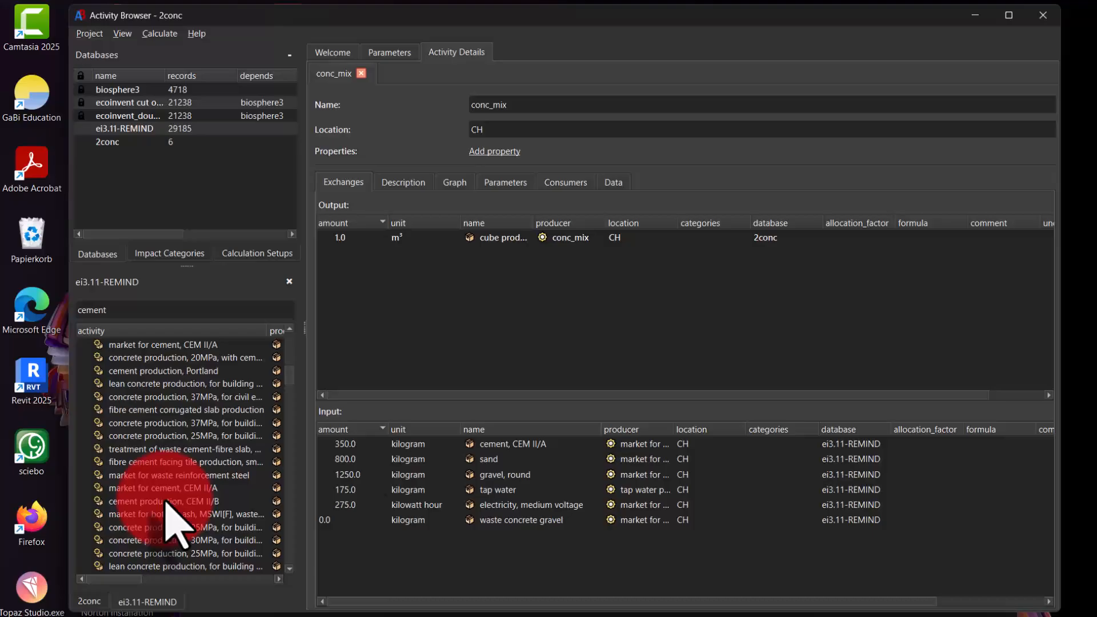
Step: Select "market for cement, CEM III/B" and widen the database pane to show the product, unit and location columns
{"action": "left_click", "coordinate": [183, 475]}
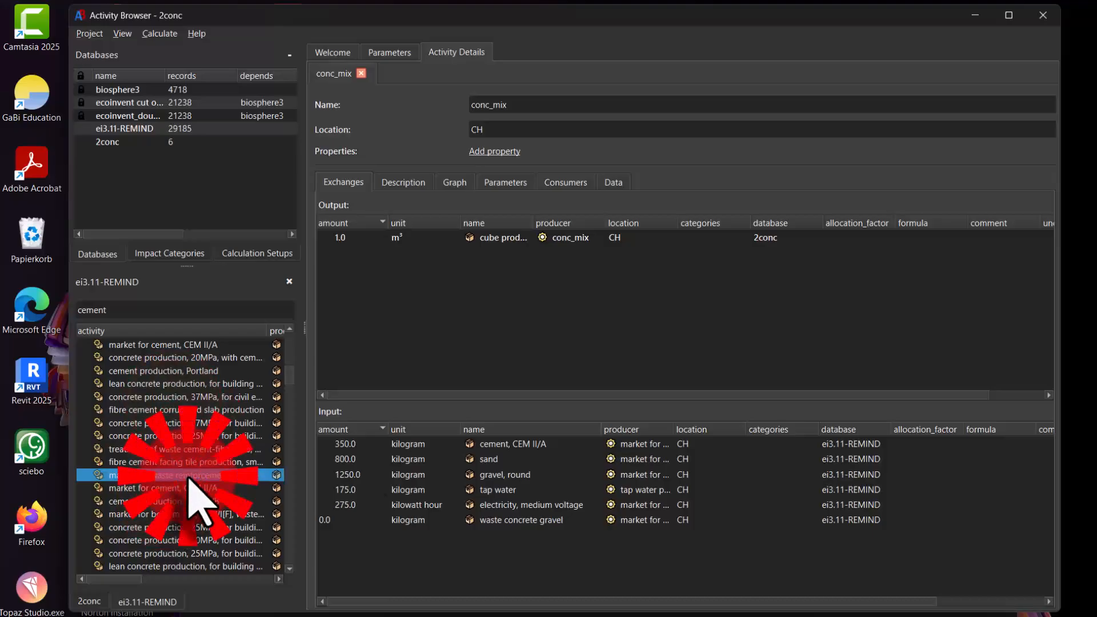
{"action": "scroll", "coordinate": [172, 514], "scroll_direction": "down", "scroll_amount": 1}
{"action": "left_click", "coordinate": [172, 540]}
{"action": "scroll", "coordinate": [217, 554], "scroll_direction": "down", "scroll_amount": 3}
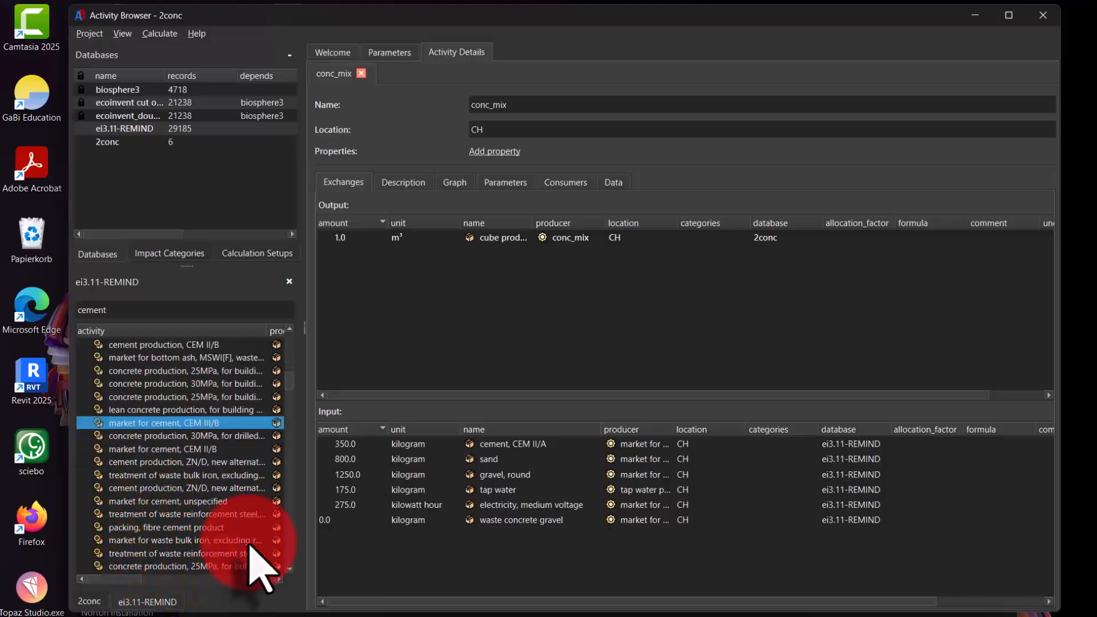
{"action": "left_click_drag", "start_coordinate": [70, 365], "coordinate": [11, 366]}
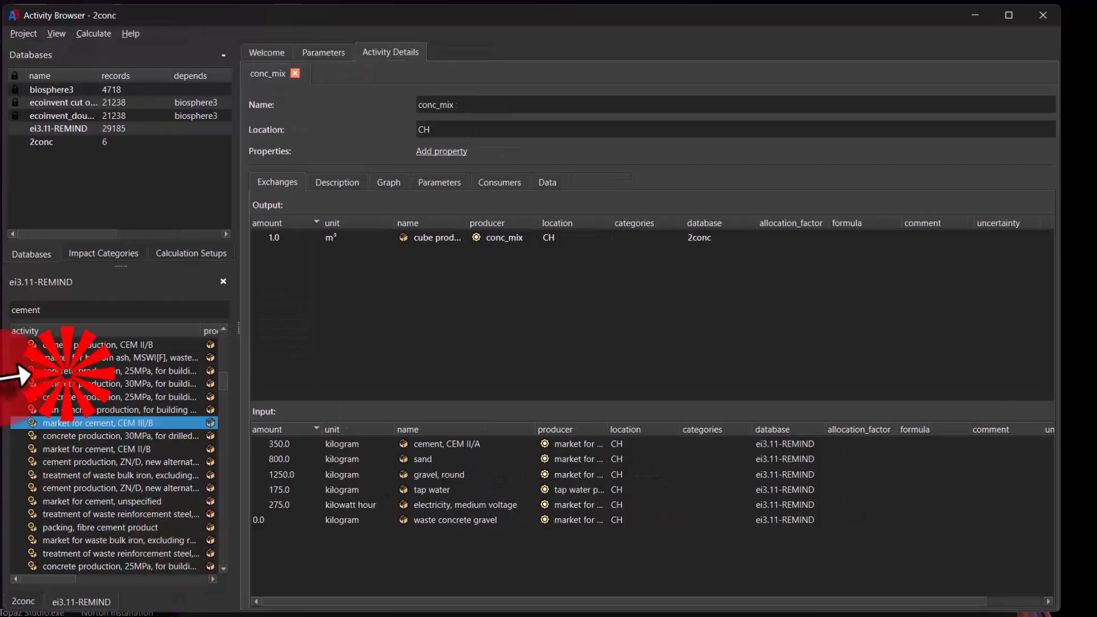
{"action": "left_click_drag", "start_coordinate": [239, 381], "coordinate": [477, 379]}
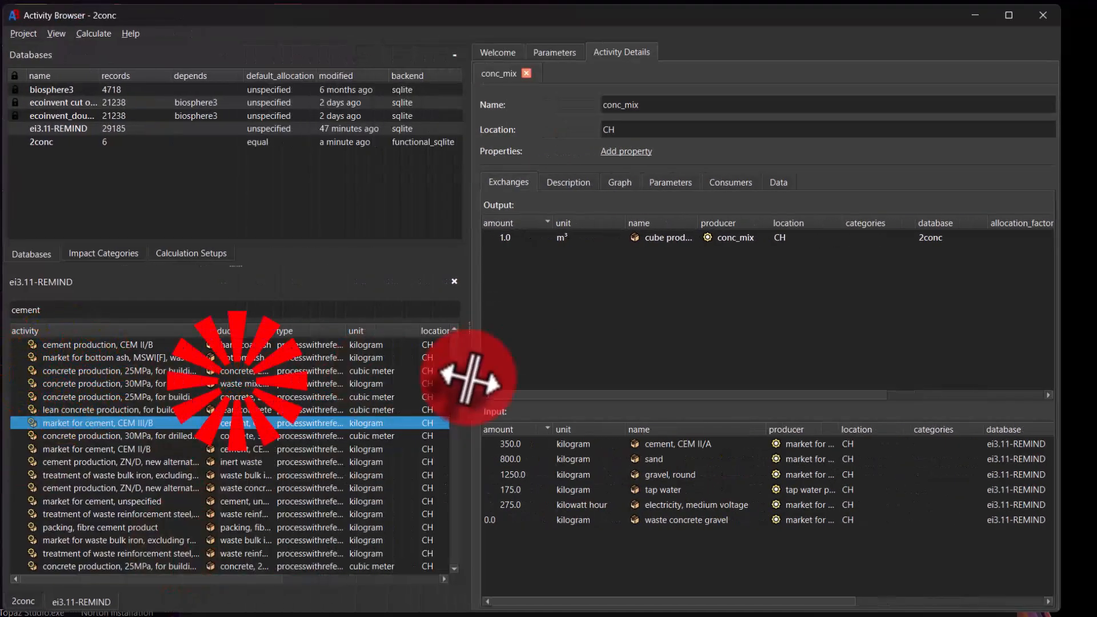
Step: Find "market for cement, Portland" among the ei3.11-REMIND cement activities and add it as an input of conc_mix
{"action": "scroll", "coordinate": [105, 508], "scroll_direction": "down", "scroll_amount": 4}
{"action": "left_click", "coordinate": [89, 475]}
{"action": "scroll", "coordinate": [114, 509], "scroll_direction": "down", "scroll_amount": 2}
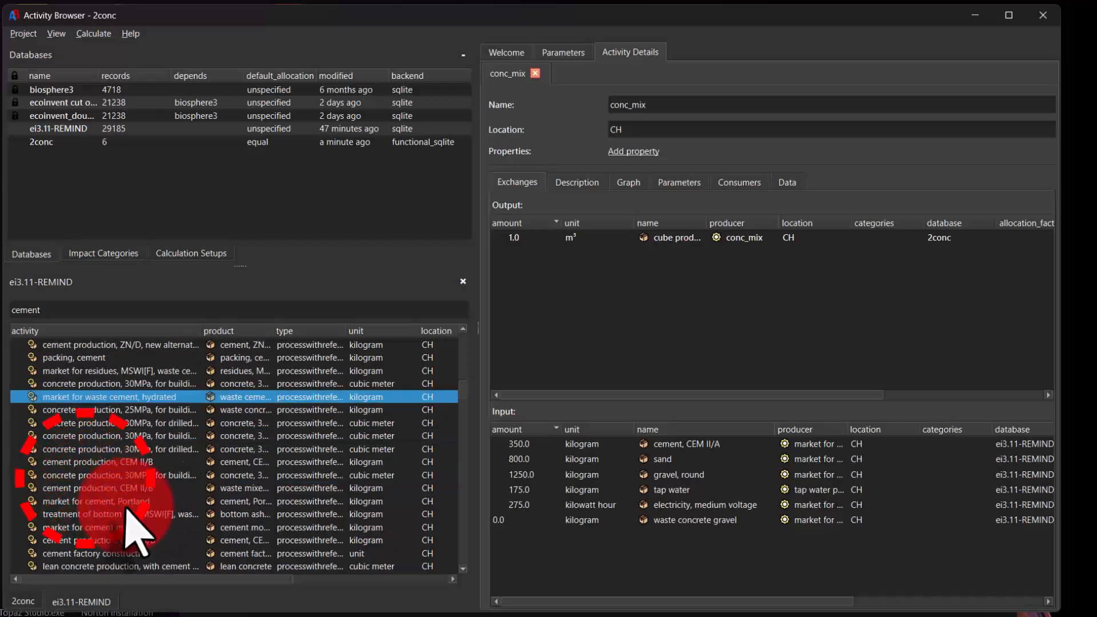
{"action": "left_click", "coordinate": [123, 502]}
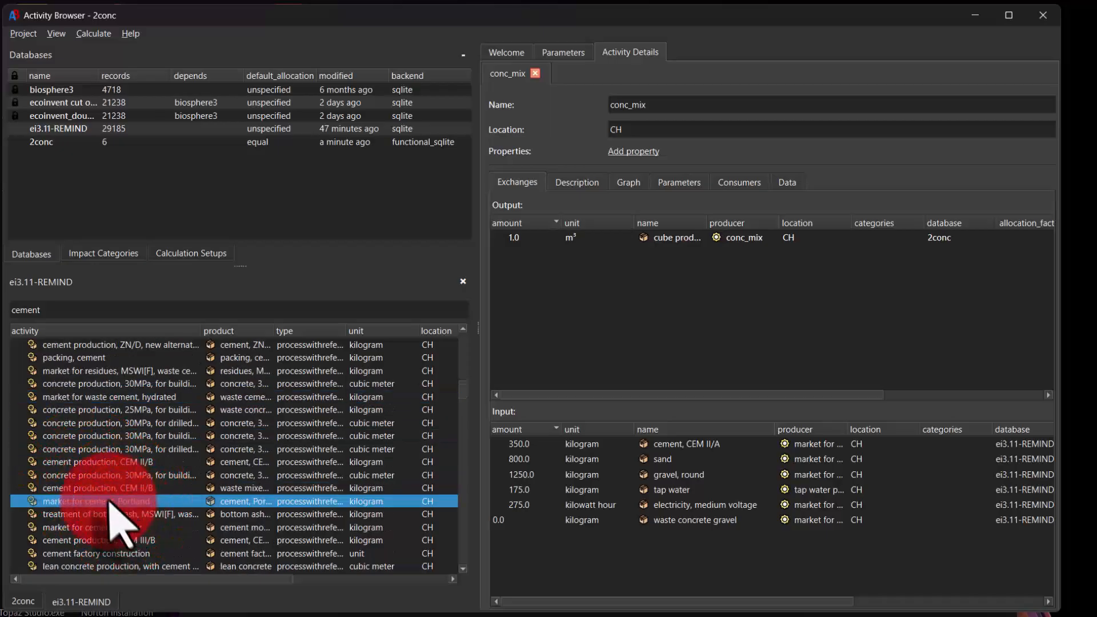
{"action": "left_click_drag", "start_coordinate": [117, 504], "coordinate": [626, 589]}
Step: Delete the CEM II/A cement input from conc_mix and set the Portland cement amount to 350
{"action": "left_click", "coordinate": [594, 444]}
{"action": "right_click", "coordinate": [527, 445]}
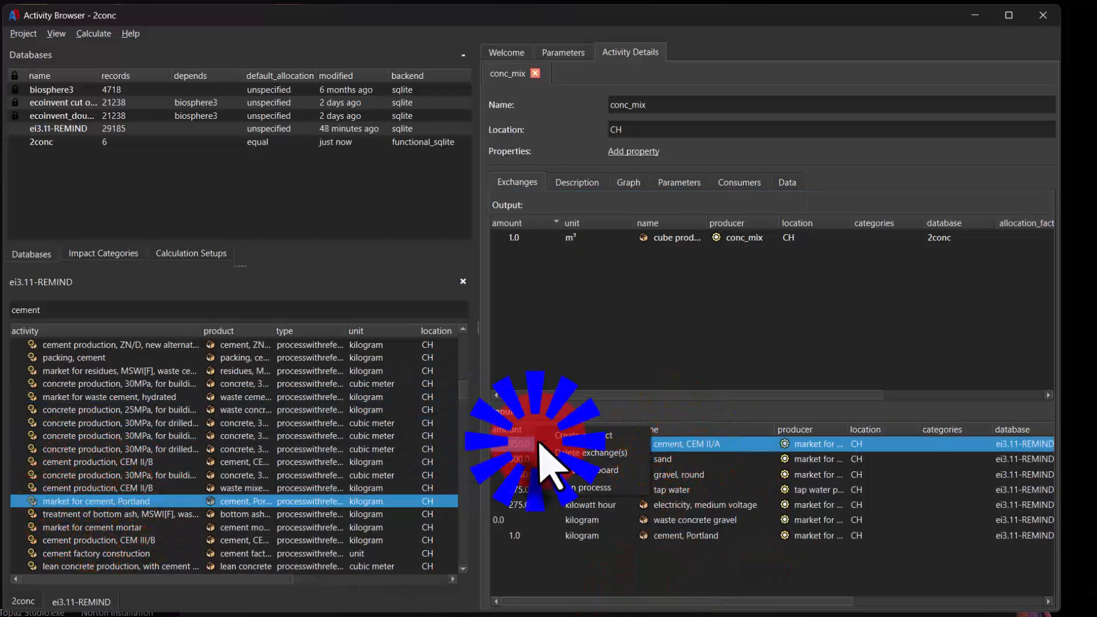
{"action": "left_click", "coordinate": [566, 455]}
{"action": "left_click", "coordinate": [528, 520]}
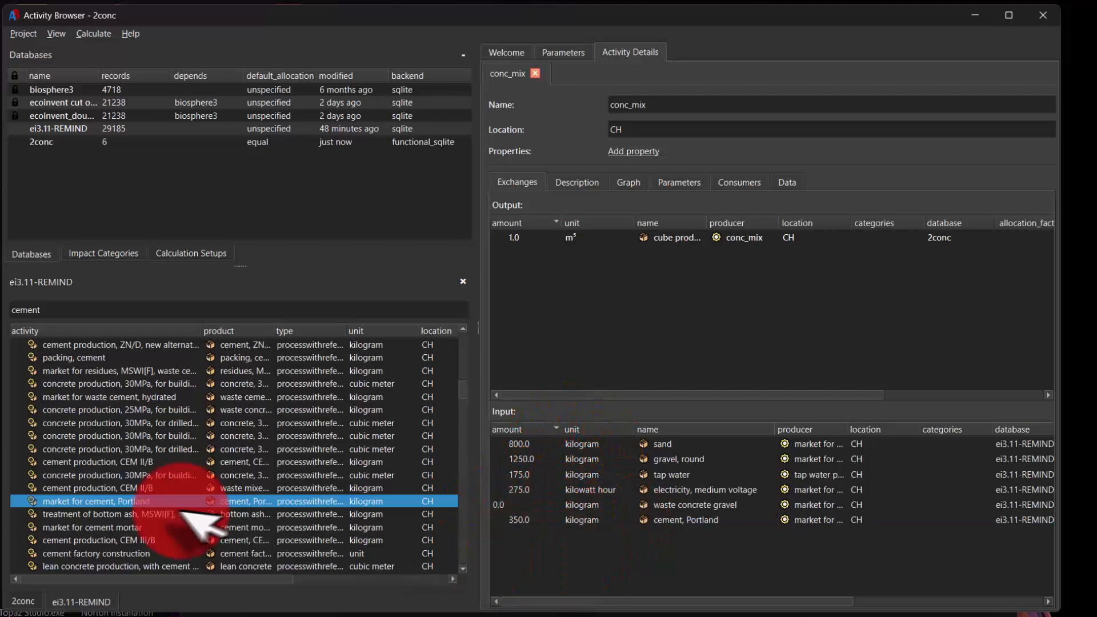
Step: Add "market for waste cement in concrete and mortar" as an input of conc_mix with an amount of 0
{"action": "left_click", "coordinate": [126, 553]}
{"action": "scroll", "coordinate": [138, 575], "scroll_direction": "down", "scroll_amount": 3}
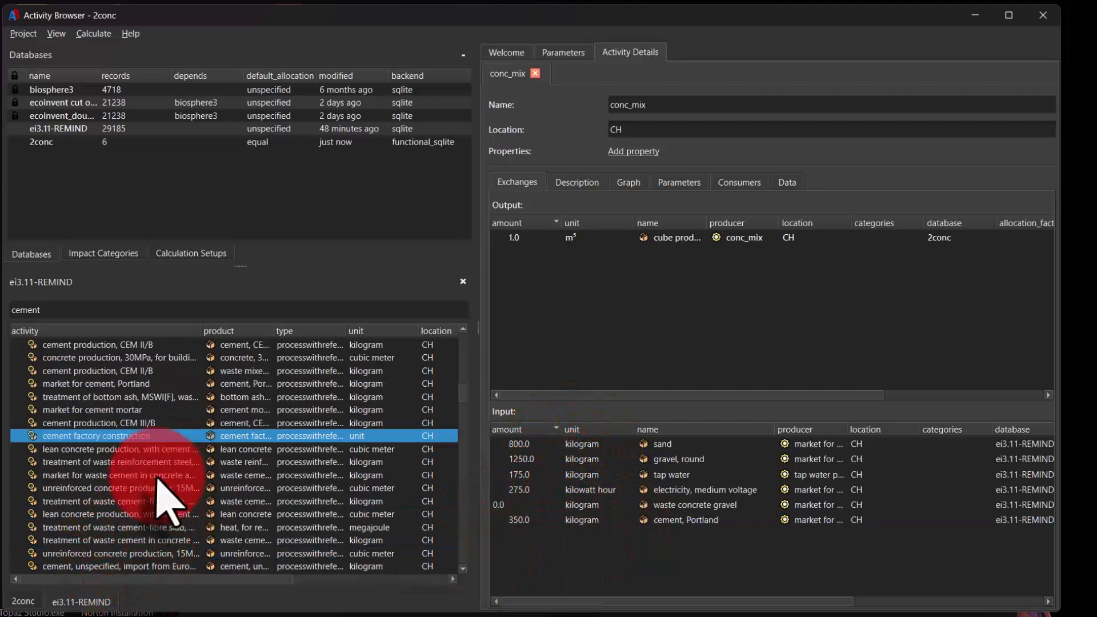
{"action": "left_click", "coordinate": [132, 475]}
{"action": "left_click_drag", "start_coordinate": [201, 330], "coordinate": [241, 330]}
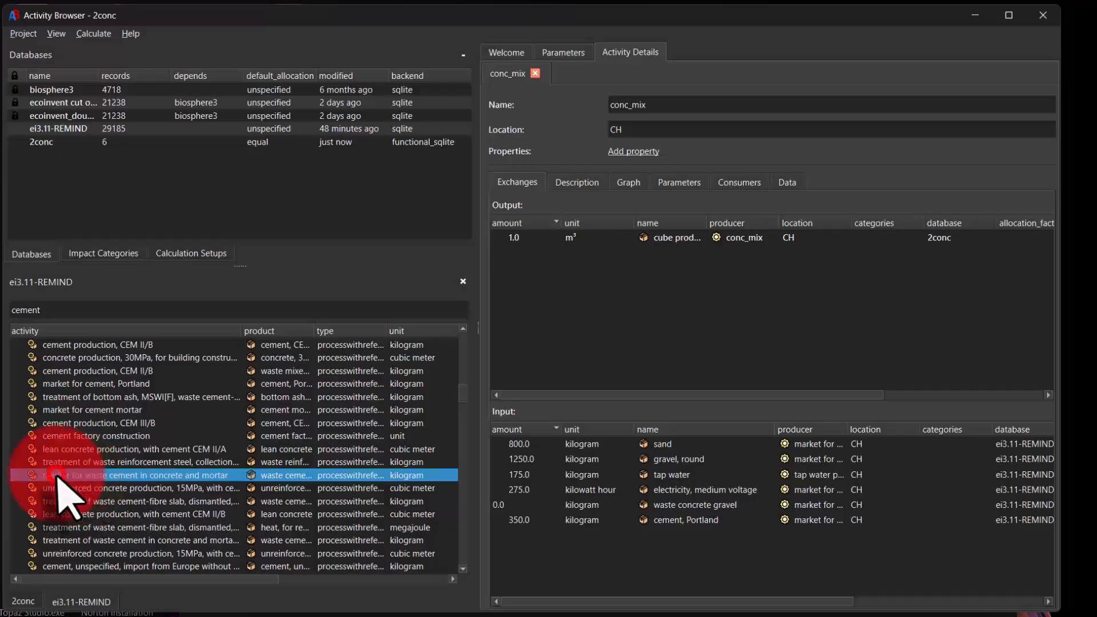
{"action": "left_click_drag", "start_coordinate": [63, 475], "coordinate": [525, 534]}
{"action": "double_click", "coordinate": [524, 535]}
{"action": "type", "text": "0"}
{"action": "key", "text": "Return"}
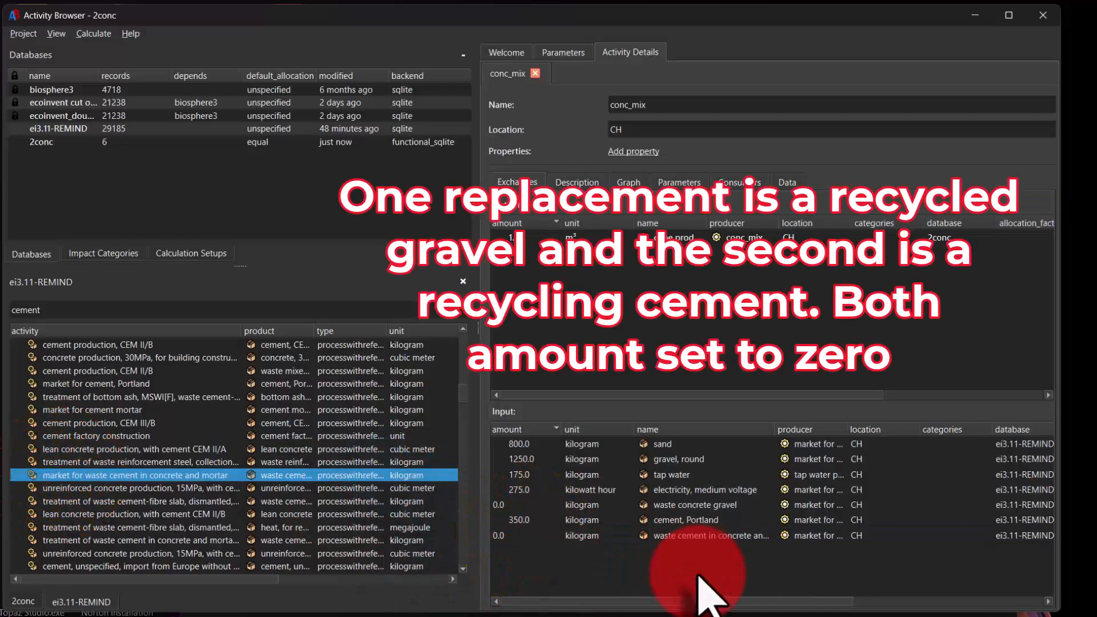
Step: Sort the conc_mix inputs by descending amount and widen the activity details pane to show more exchange columns
{"action": "left_click", "coordinate": [550, 430]}
{"action": "left_click", "coordinate": [549, 430]}
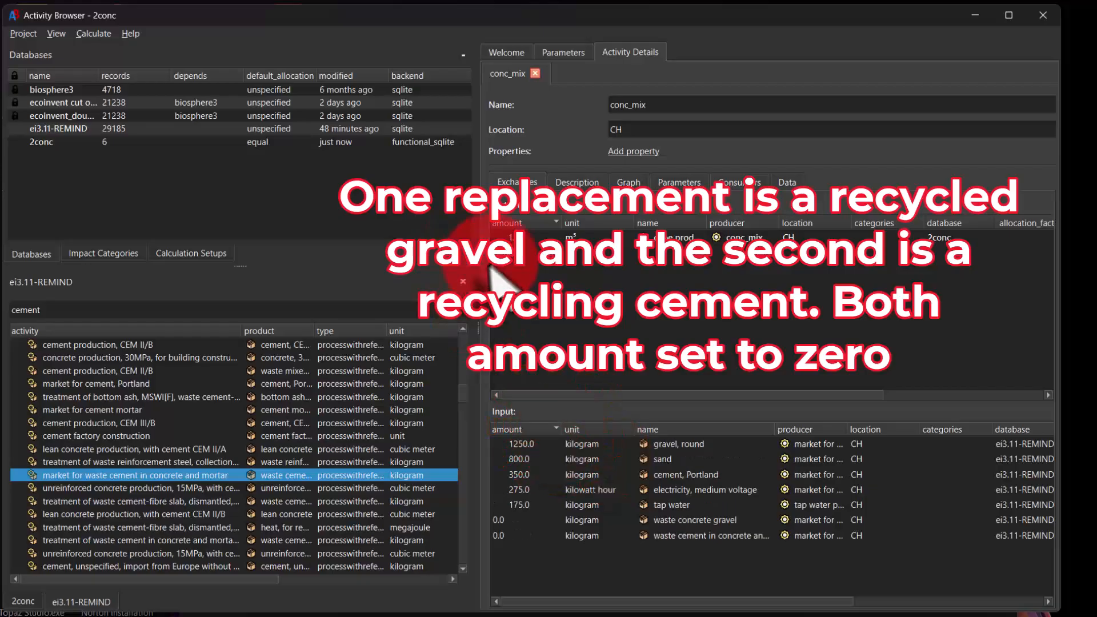
{"action": "left_click_drag", "start_coordinate": [480, 274], "coordinate": [326, 274]}
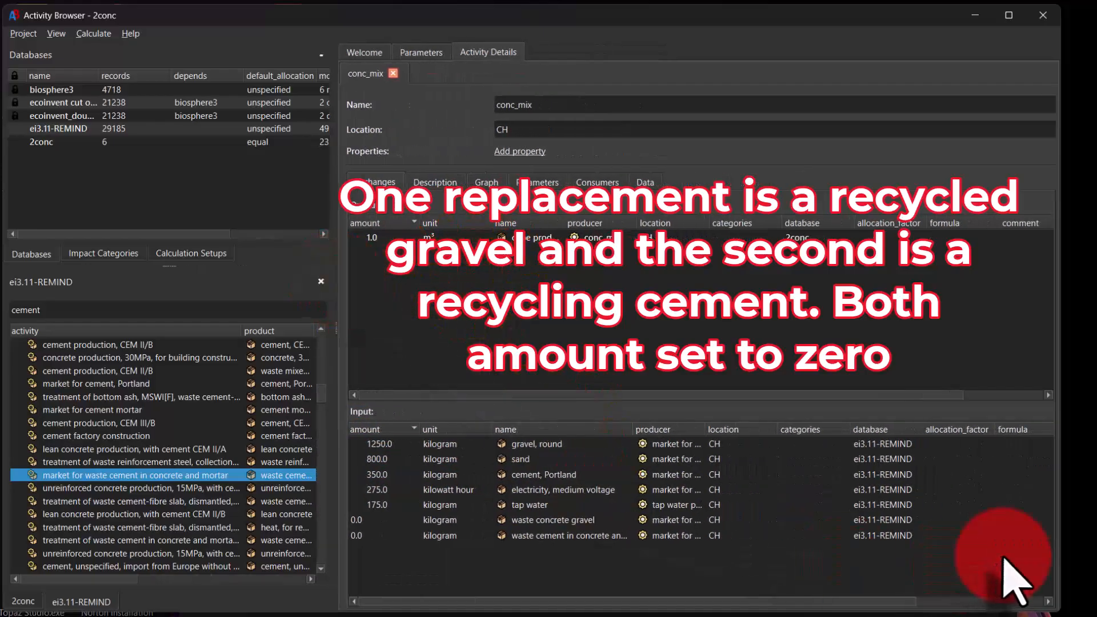
Step: Select all input exchanges of conc_mix and copy them to the clipboard
{"action": "left_click_drag", "start_coordinate": [498, 612], "coordinate": [500, 616]}
{"action": "left_click_drag", "start_coordinate": [646, 606], "coordinate": [363, 421]}
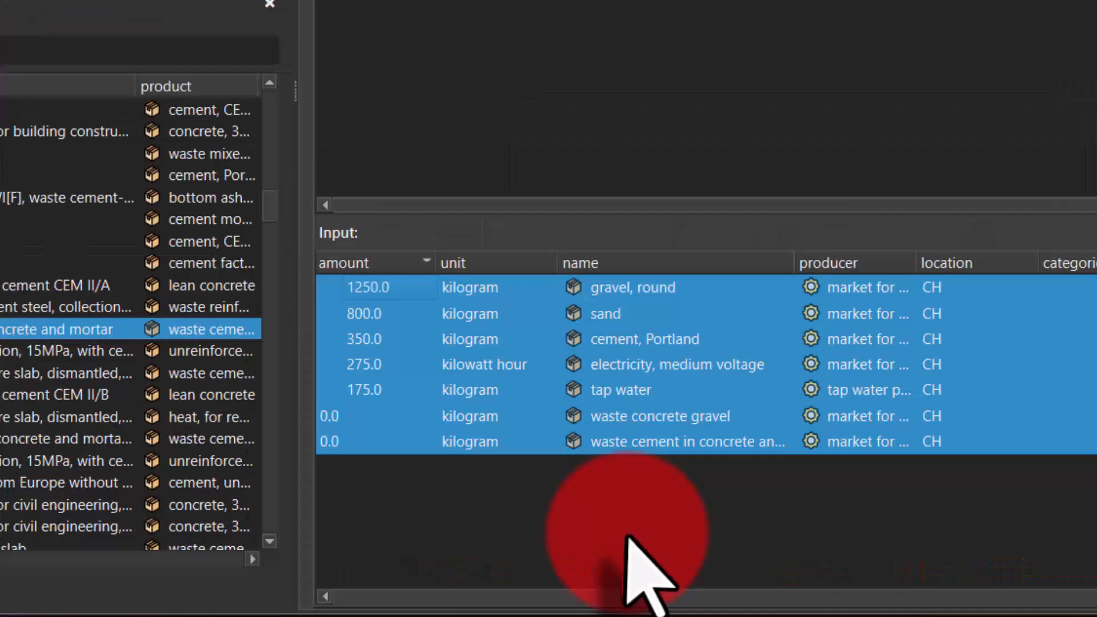
{"action": "right_click", "coordinate": [438, 479]}
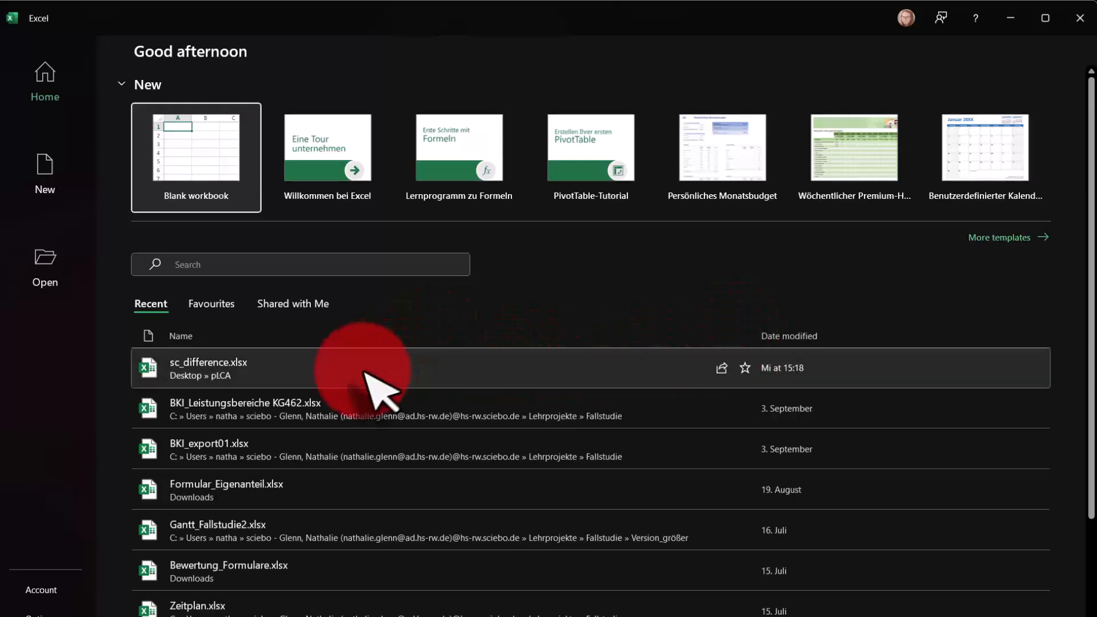
Step: Switch to Excel, open the recent file sc_difference.xlsx for reference, and create a new blank workbook
{"action": "left_click", "coordinate": [323, 368]}
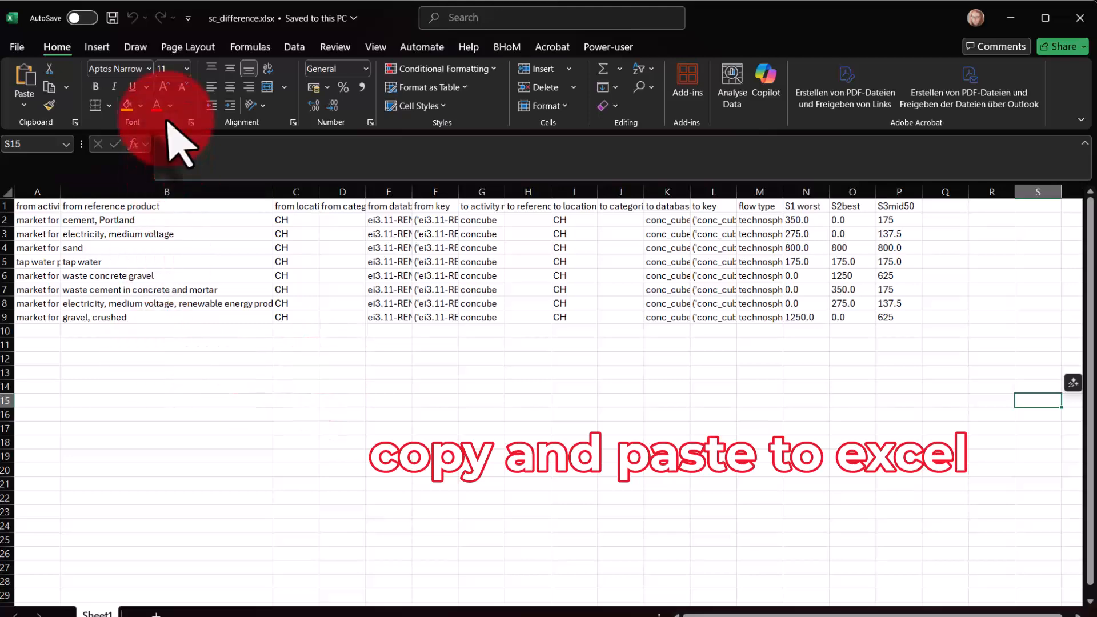
{"action": "left_click", "coordinate": [16, 45]}
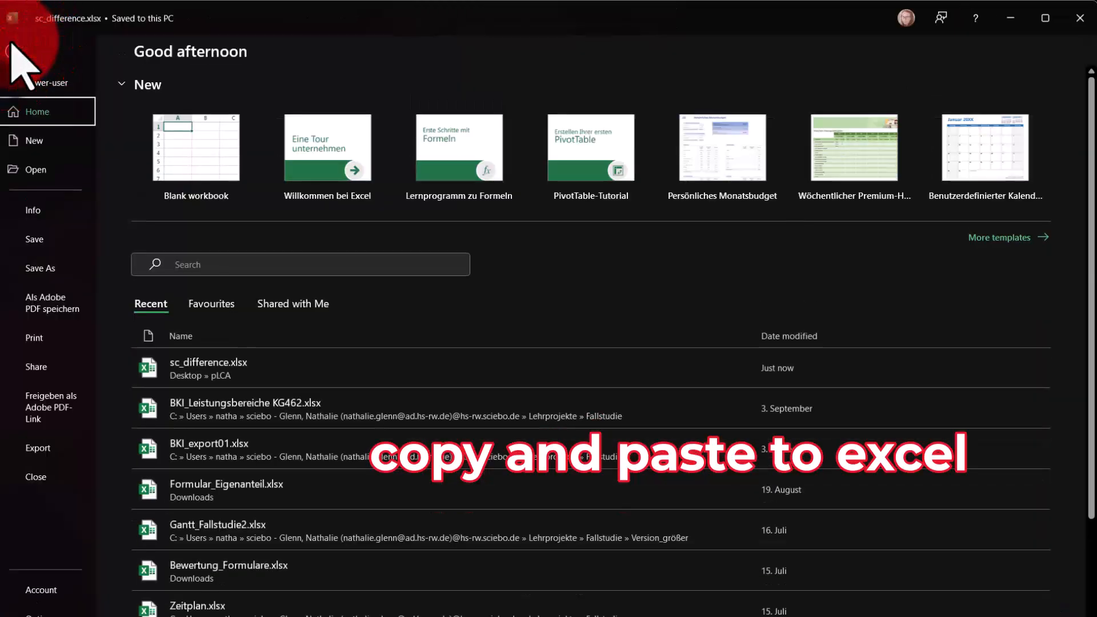
{"action": "left_click", "coordinate": [174, 139]}
{"action": "left_click", "coordinate": [185, 167]}
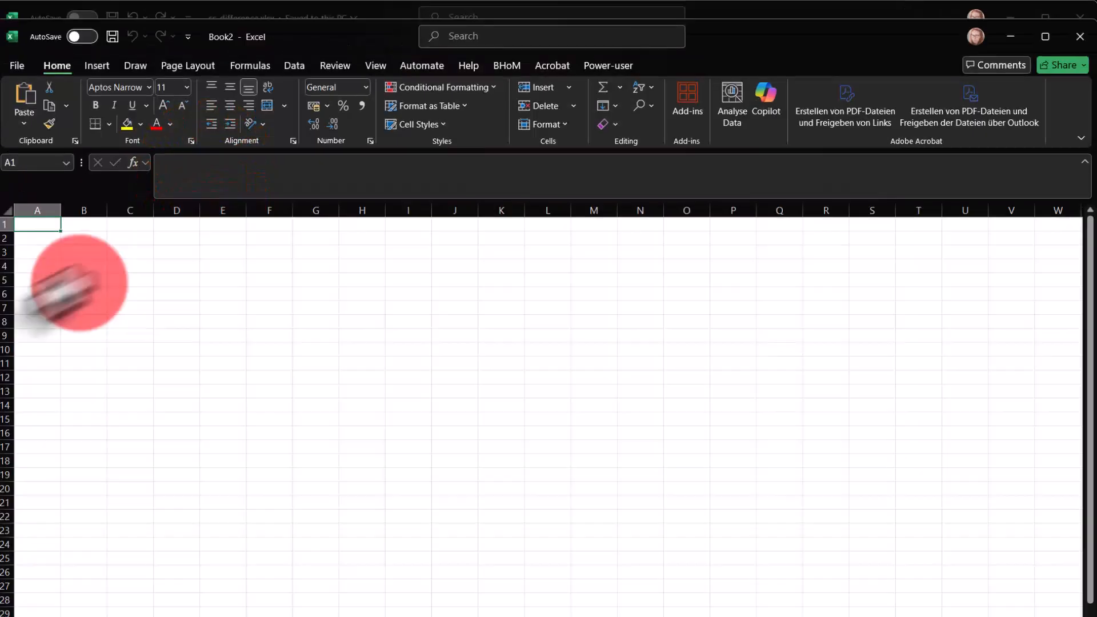
Step: Paste the copied exchange table into the blank sheet starting at cell A1
{"action": "left_click", "coordinate": [42, 224]}
{"action": "right_click", "coordinate": [41, 223]}
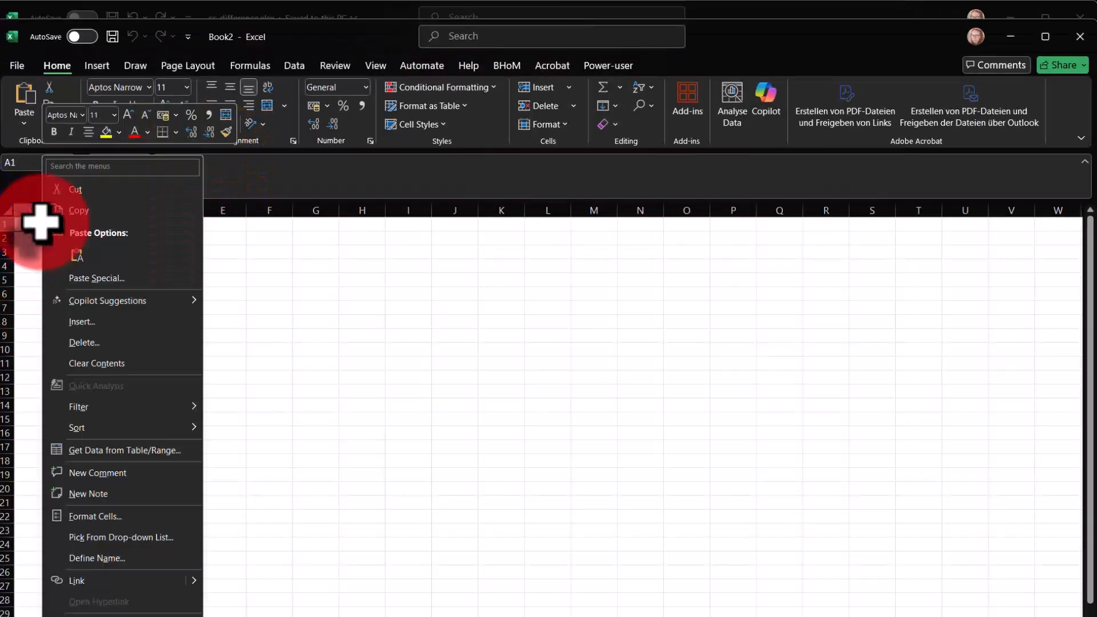
{"action": "left_click", "coordinate": [77, 256]}
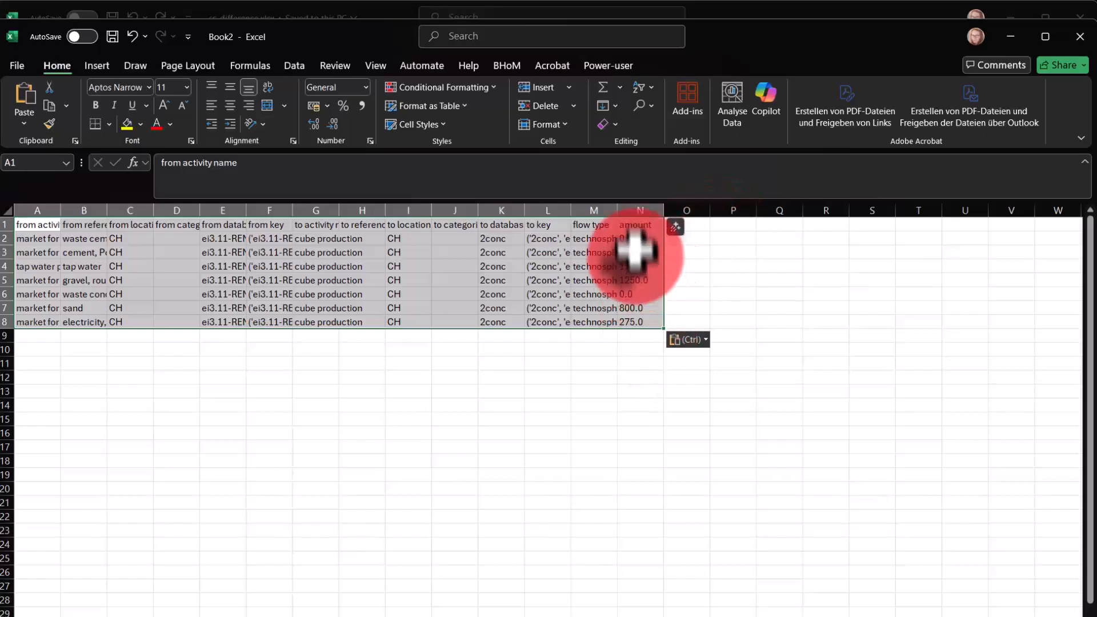
{"action": "left_click", "coordinate": [719, 270]}
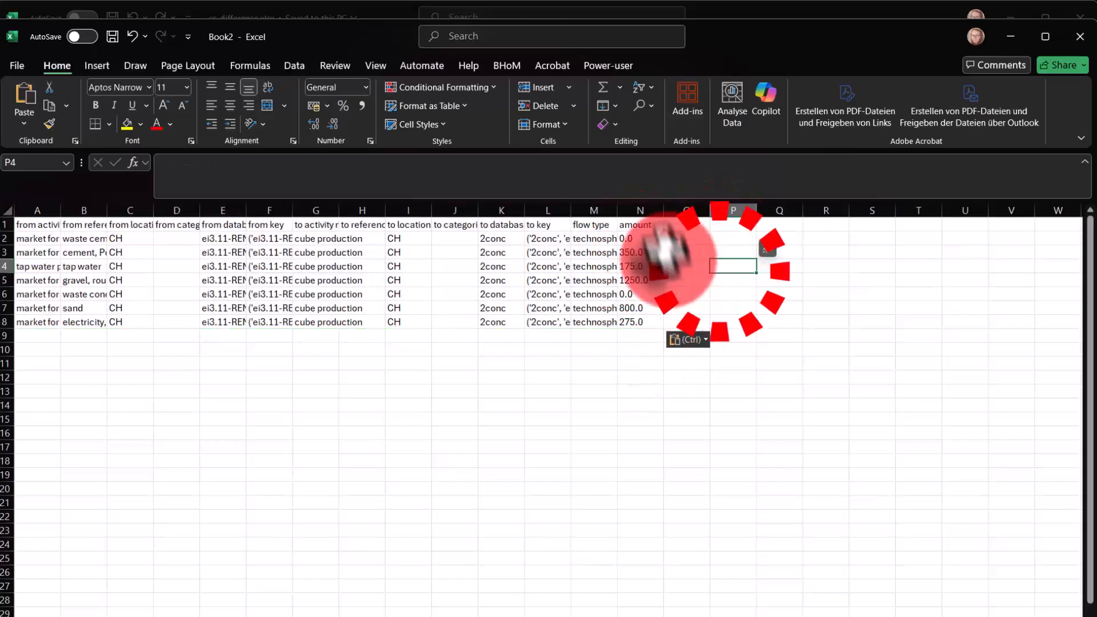
Step: Copy the amount column N into columns O and P
{"action": "left_click", "coordinate": [643, 208]}
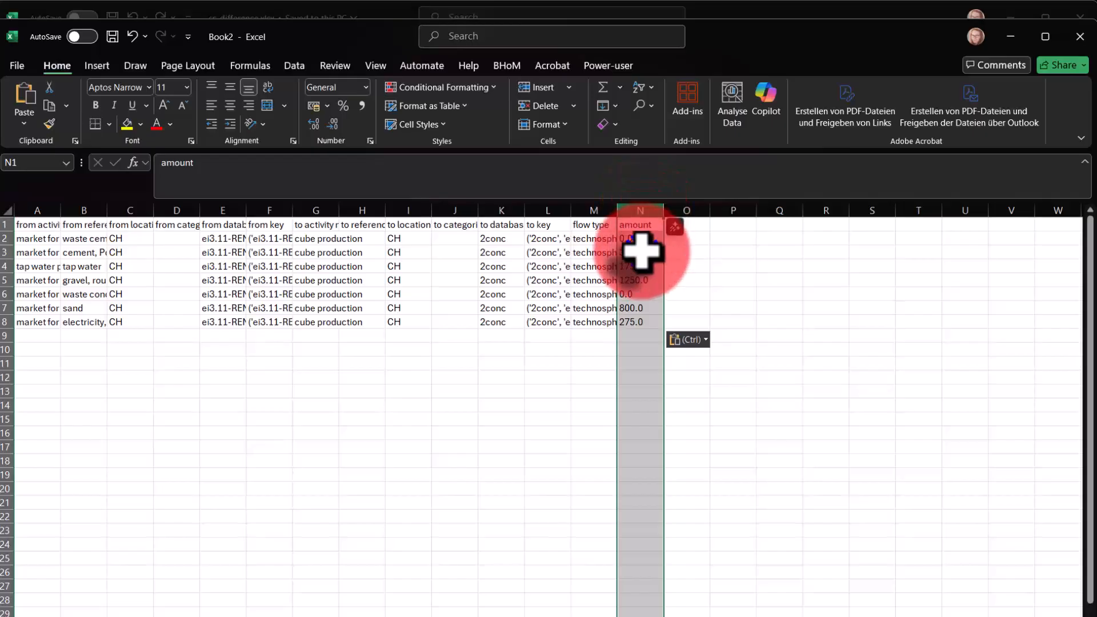
{"action": "right_click", "coordinate": [642, 252]}
{"action": "left_click", "coordinate": [683, 307]}
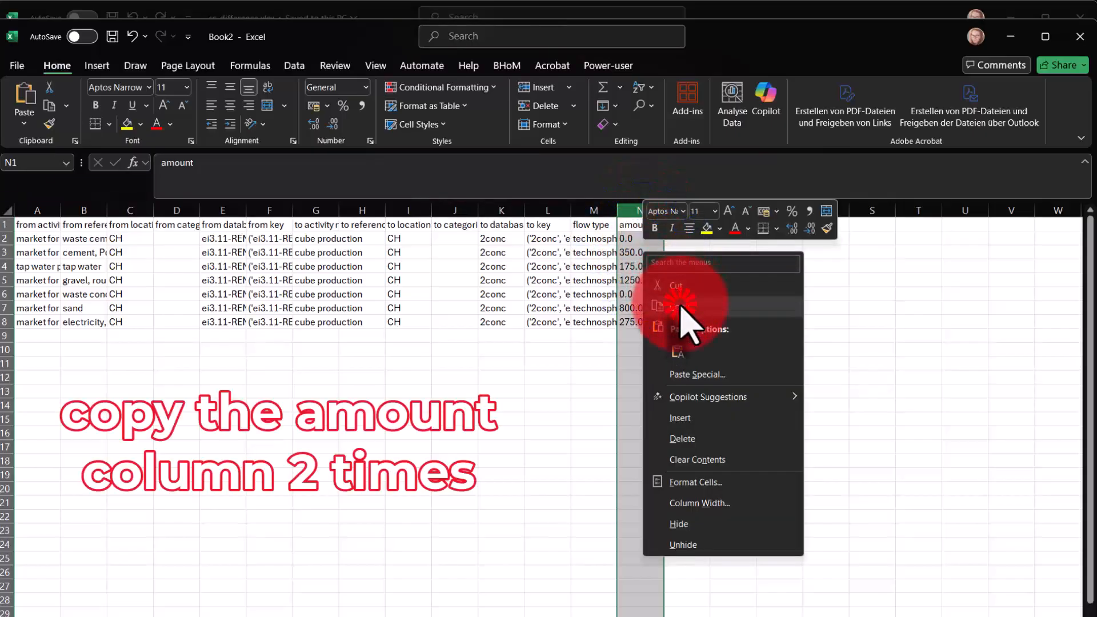
{"action": "left_click", "coordinate": [687, 211]}
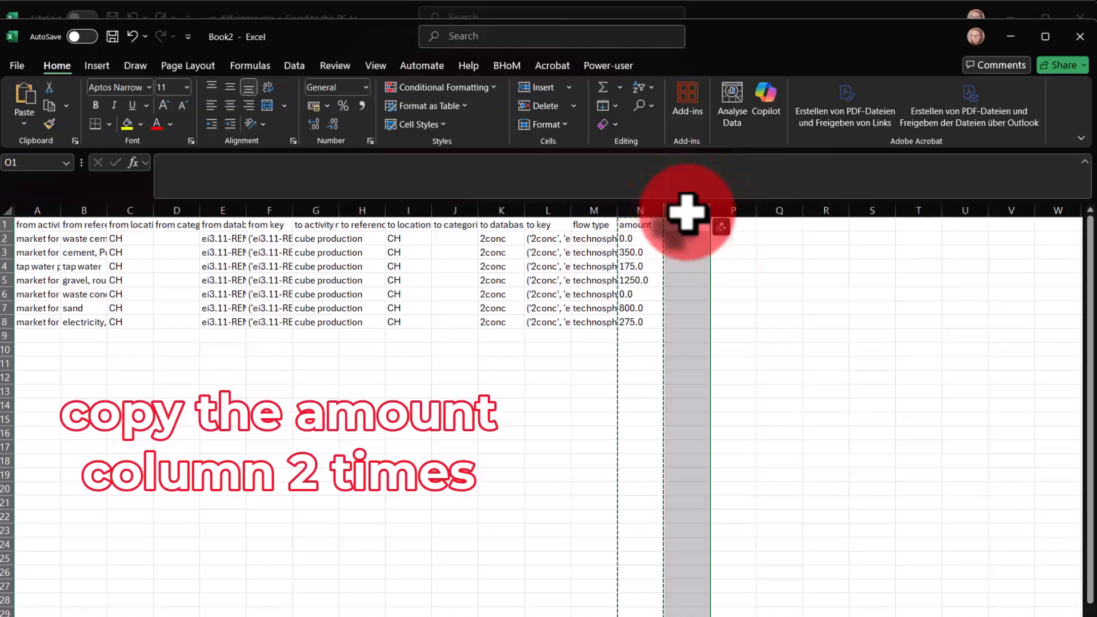
{"action": "key", "text": "ctrl+v"}
{"action": "left_click", "coordinate": [736, 210]}
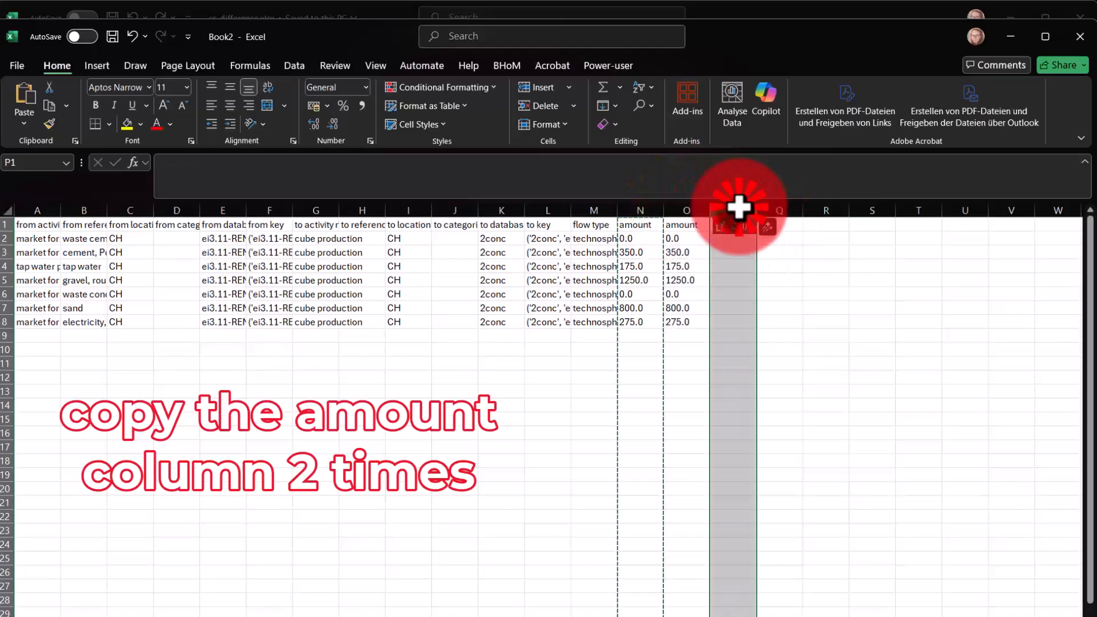
{"action": "key", "text": "ctrl+v"}
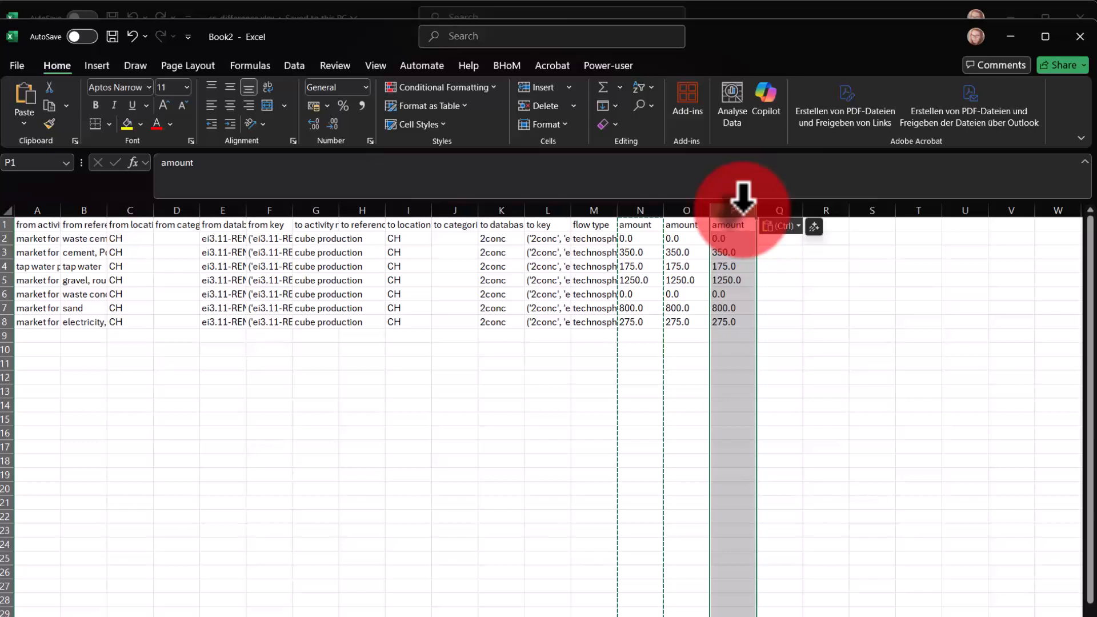
Step: Rename the headers of the three amount columns in N1, O1 and P1 to C1, C2 and C3
{"action": "double_click", "coordinate": [689, 226]}
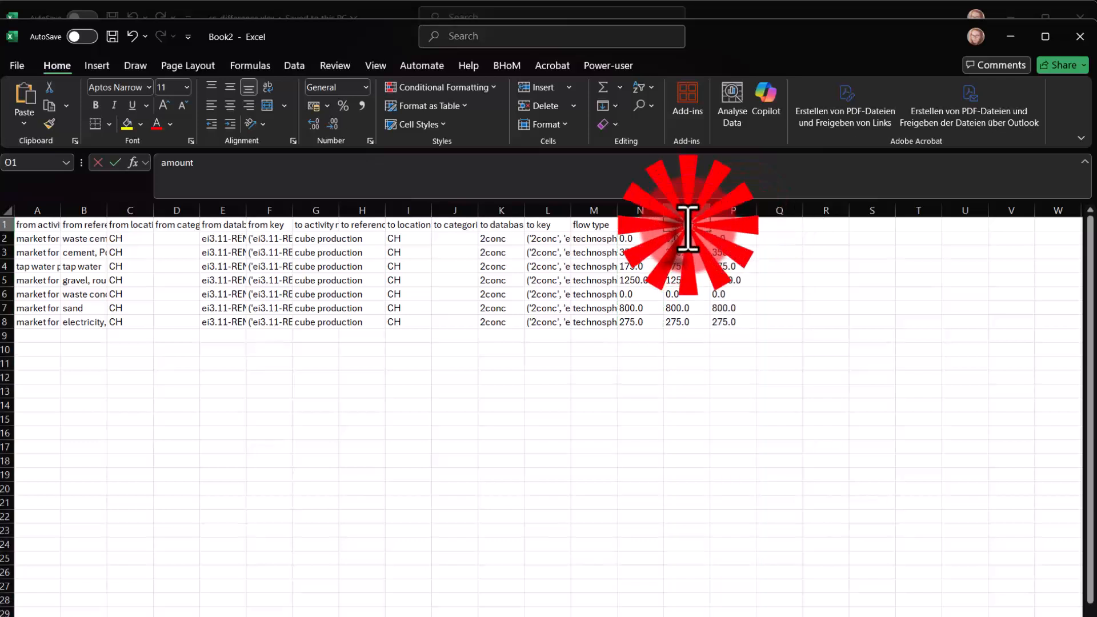
{"action": "left_click", "coordinate": [647, 222]}
{"action": "double_click", "coordinate": [650, 226]}
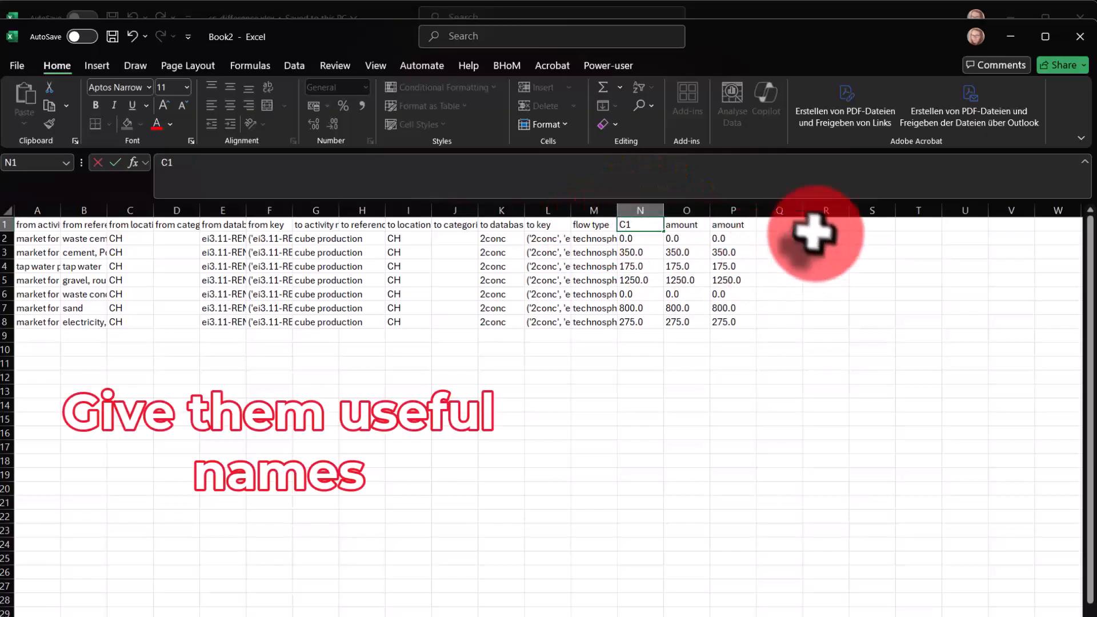
{"action": "left_click", "coordinate": [691, 223]}
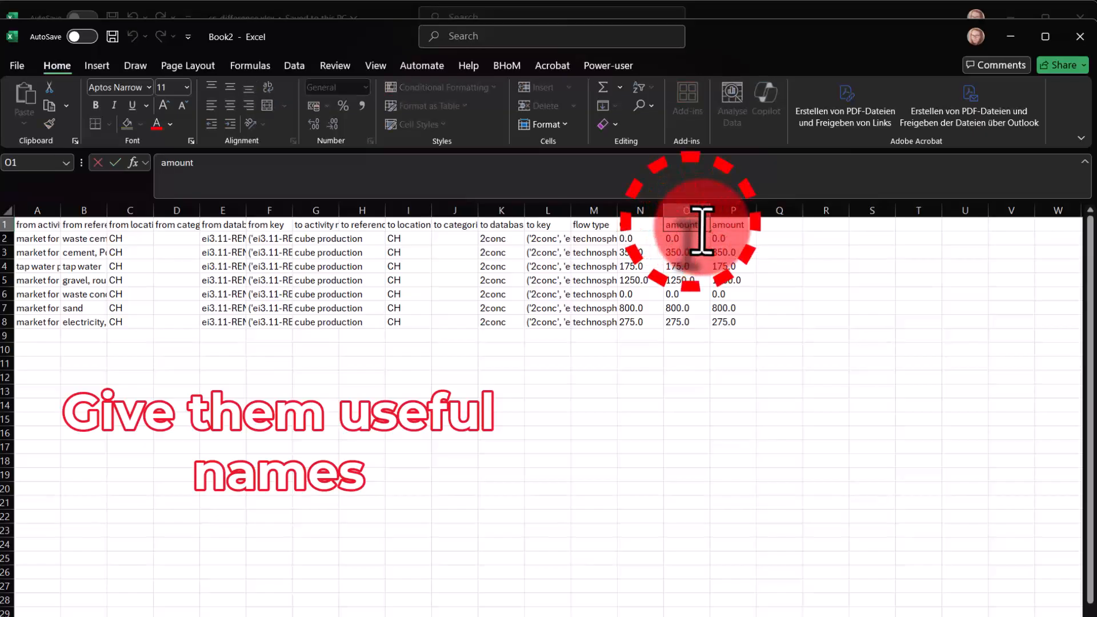
{"action": "double_click", "coordinate": [689, 226]}
{"action": "type", "text": "C2"}
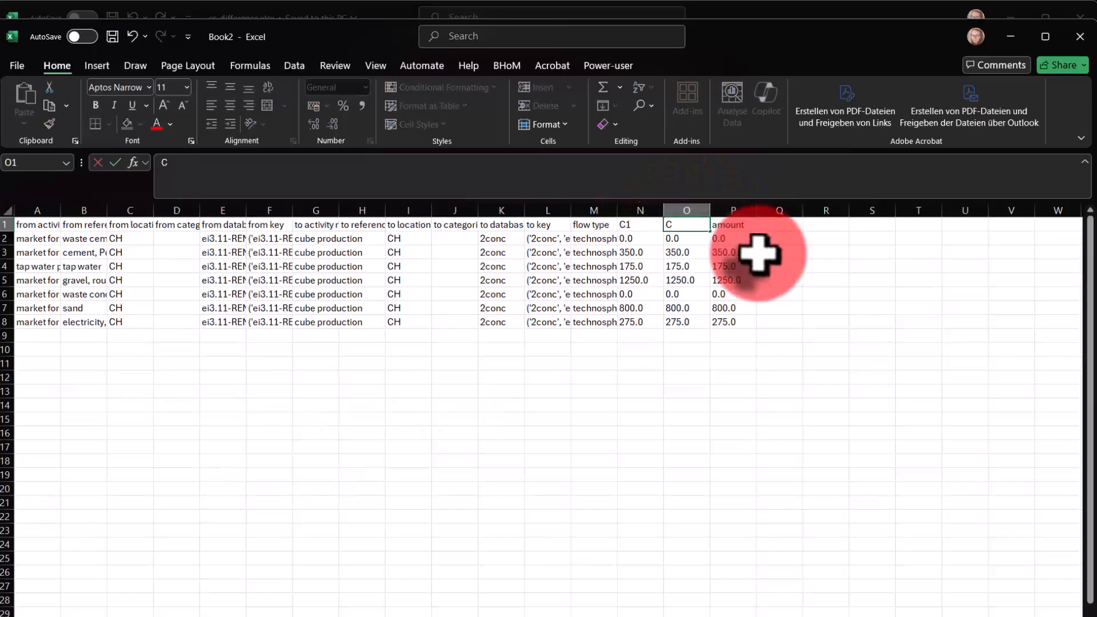
{"action": "left_click", "coordinate": [738, 226]}
{"action": "double_click", "coordinate": [742, 227]}
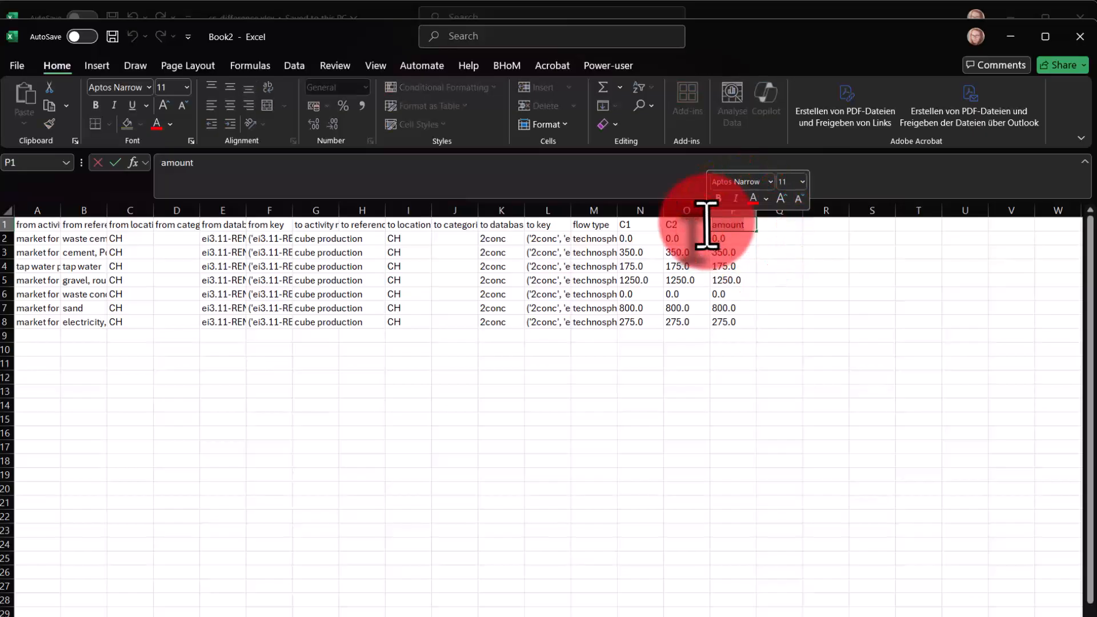
{"action": "type", "text": "C3"}
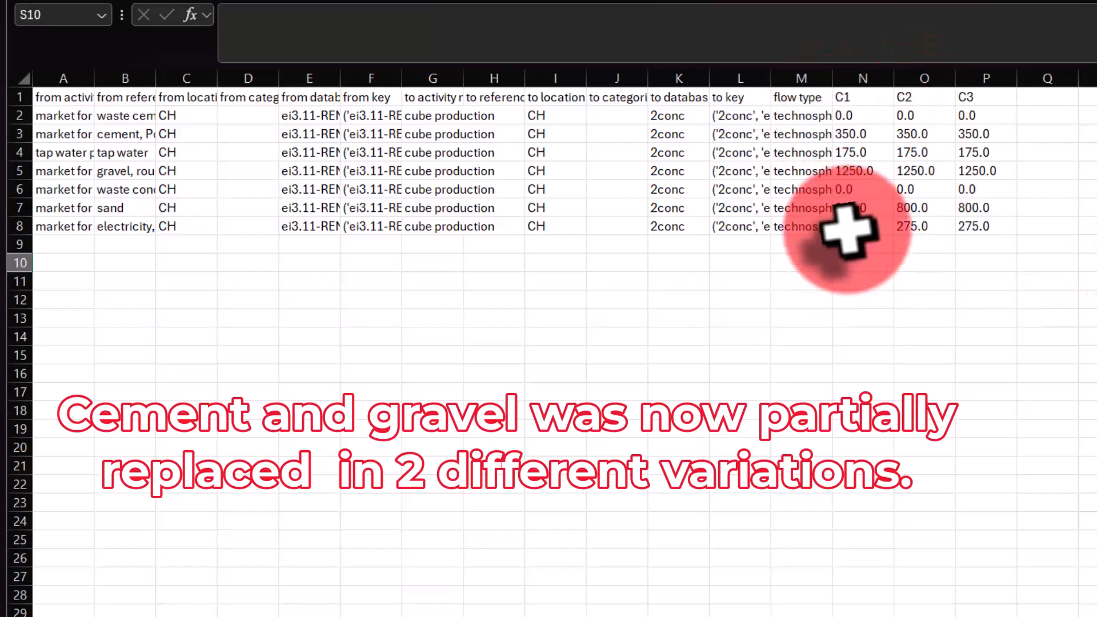
Step: Widen the "from reference product" column so the material names are readable
{"action": "double_click", "coordinate": [908, 116]}
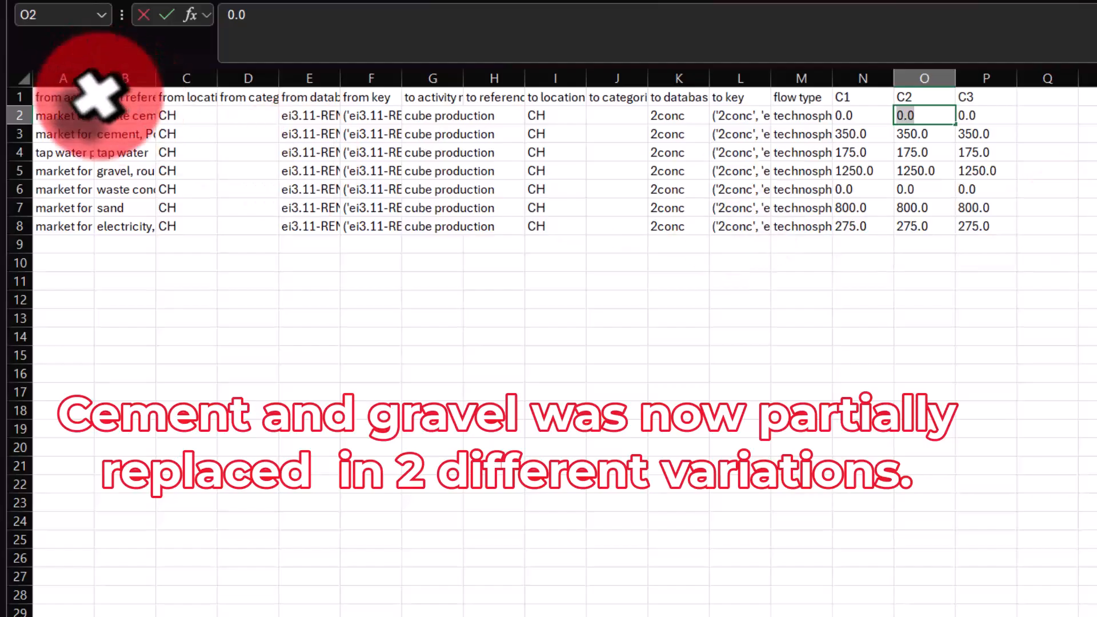
{"action": "left_click", "coordinate": [130, 135]}
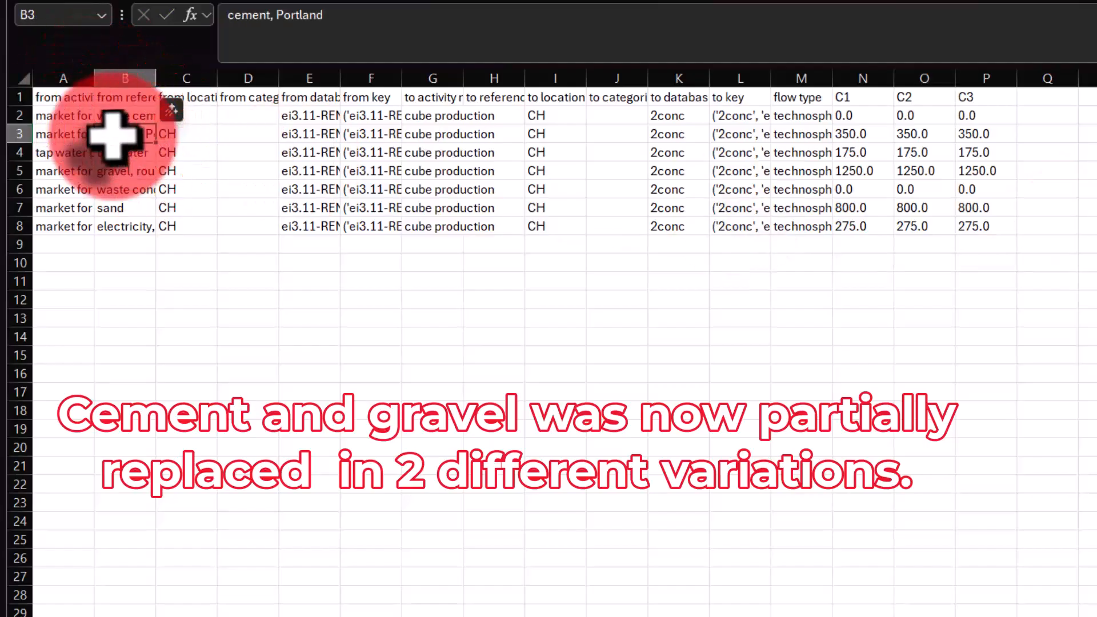
{"action": "left_click_drag", "start_coordinate": [155, 80], "coordinate": [223, 81]}
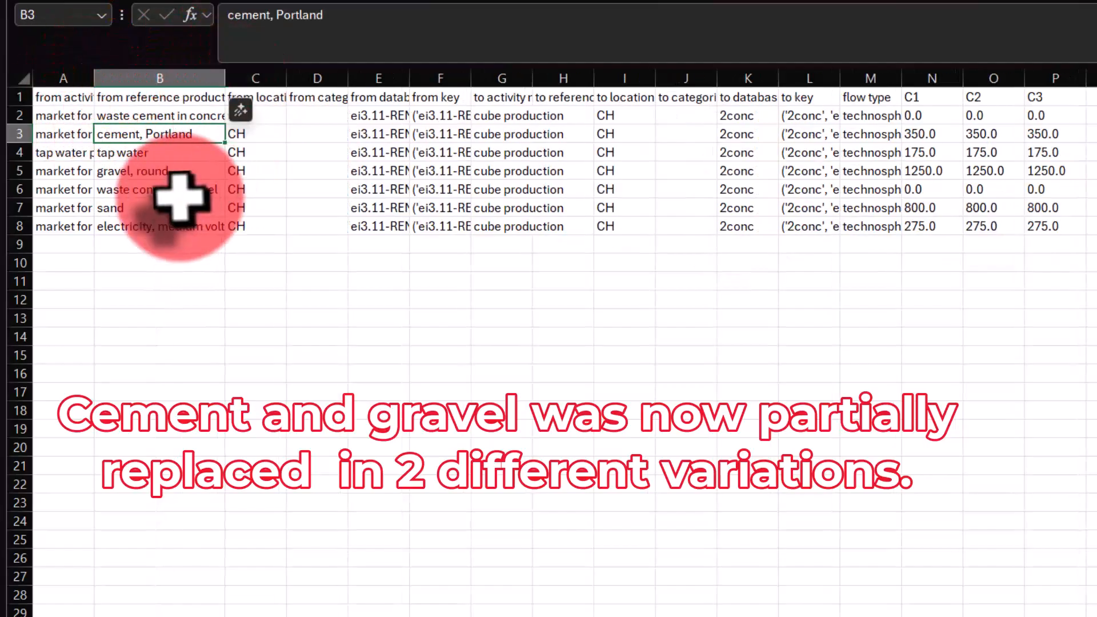
Step: Set the C2 amounts to 150 for waste cement in concrete and mortar and 200 for Portland cement
{"action": "double_click", "coordinate": [994, 115]}
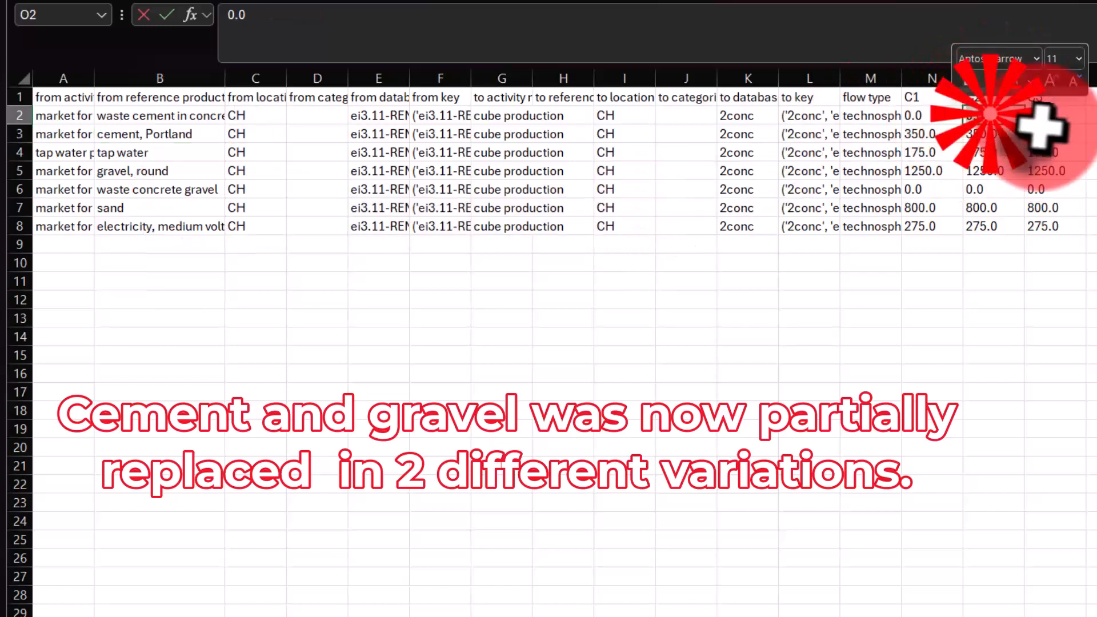
{"action": "key", "text": "BackSpace"}
{"action": "key", "text": "BackSpace"}
{"action": "key", "text": "BackSpace"}
{"action": "type", "text": "150"}
{"action": "key", "text": "Return"}
{"action": "type", "text": "200"}
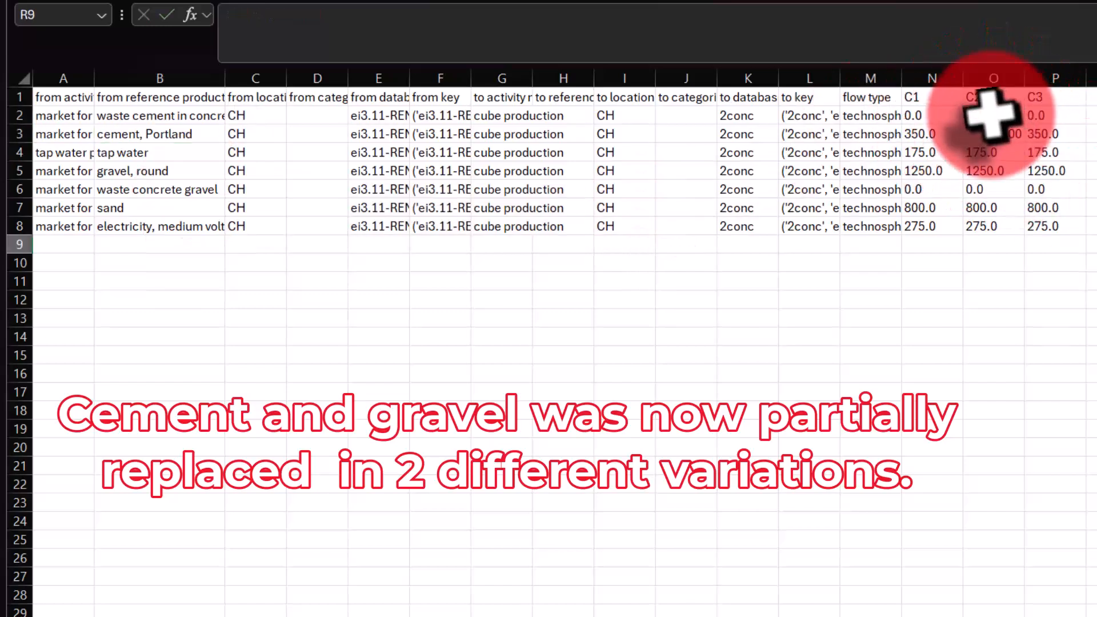
{"action": "left_click", "coordinate": [989, 114]}
{"action": "left_click", "coordinate": [993, 133]}
{"action": "left_click", "coordinate": [311, 0]}
{"action": "left_click", "coordinate": [1096, 152]}
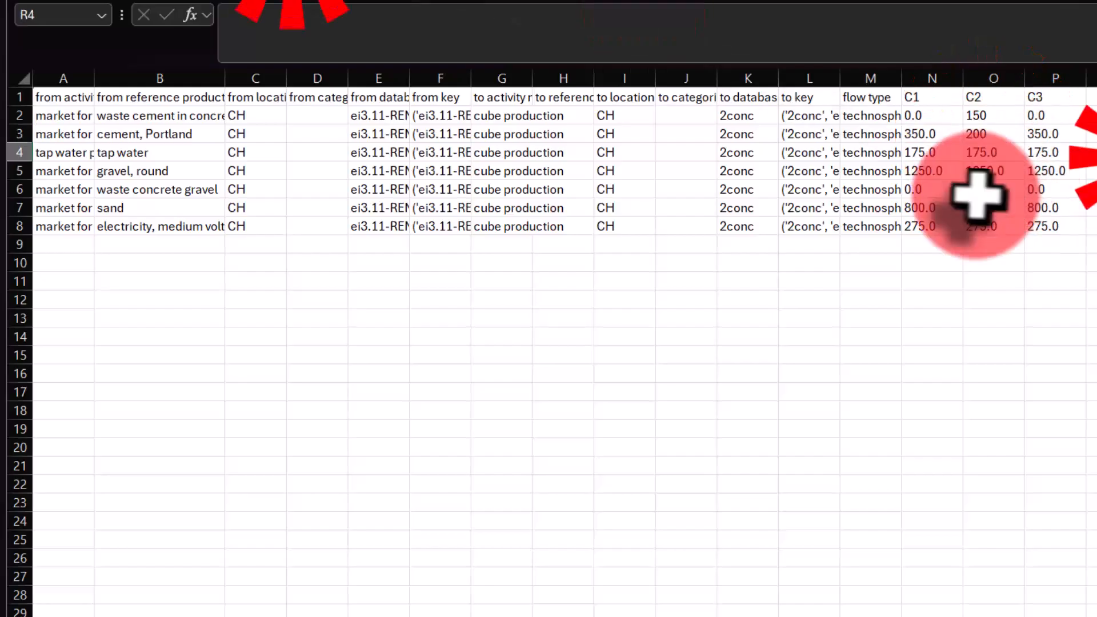
Step: Set the C2 amounts to 500 for waste concrete gravel and 750 for round gravel
{"action": "left_click", "coordinate": [992, 206]}
{"action": "left_click", "coordinate": [1007, 171]}
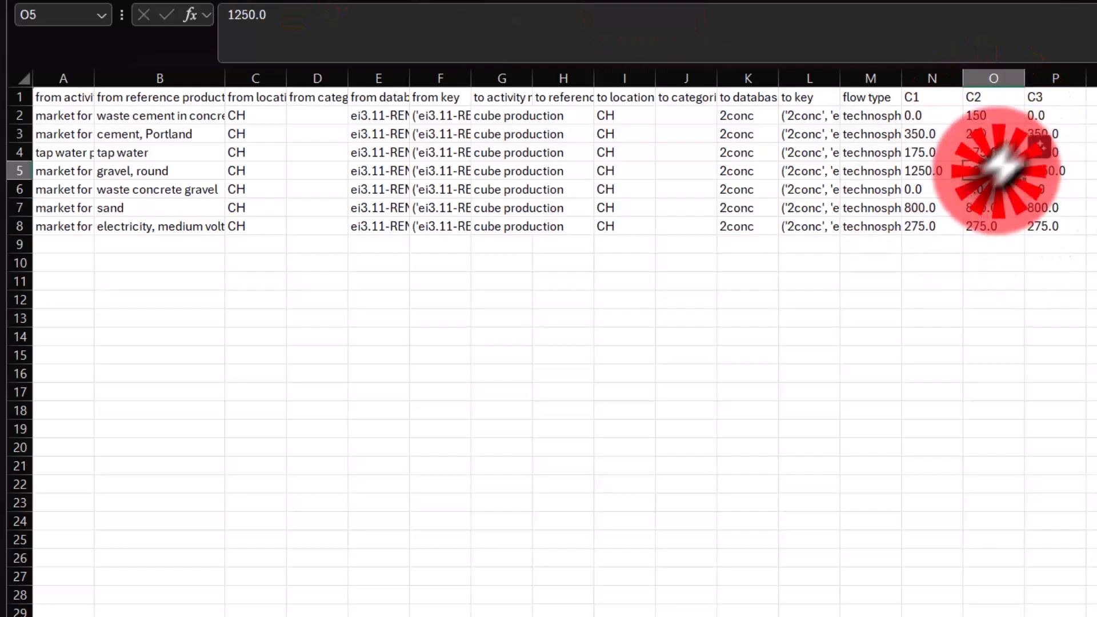
{"action": "left_click", "coordinate": [992, 186]}
{"action": "type", "text": "500"}
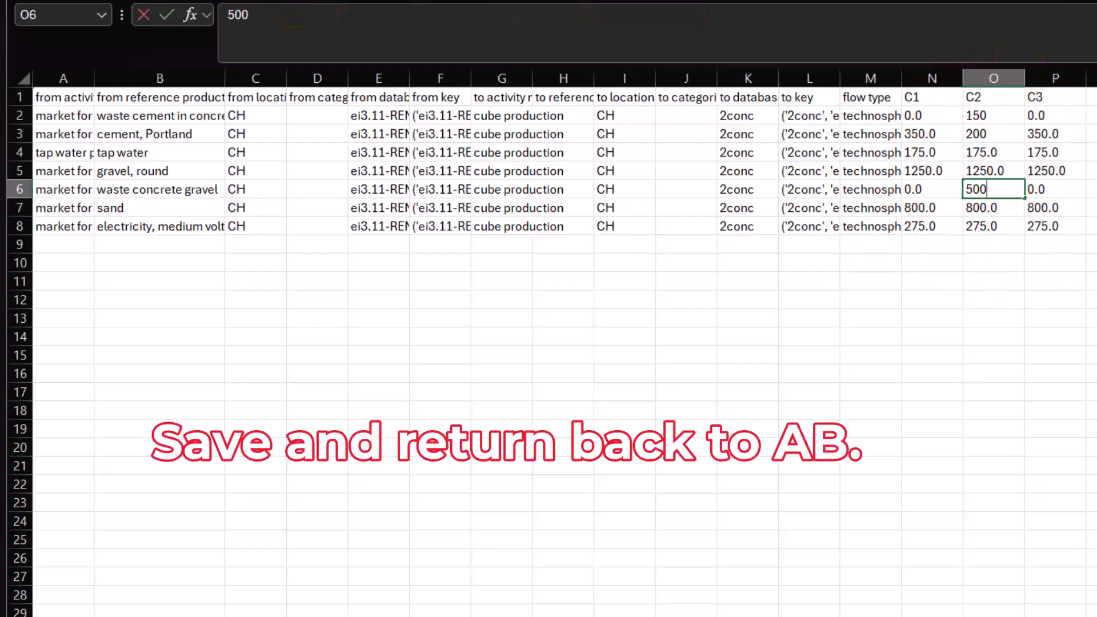
{"action": "left_click", "coordinate": [1001, 169]}
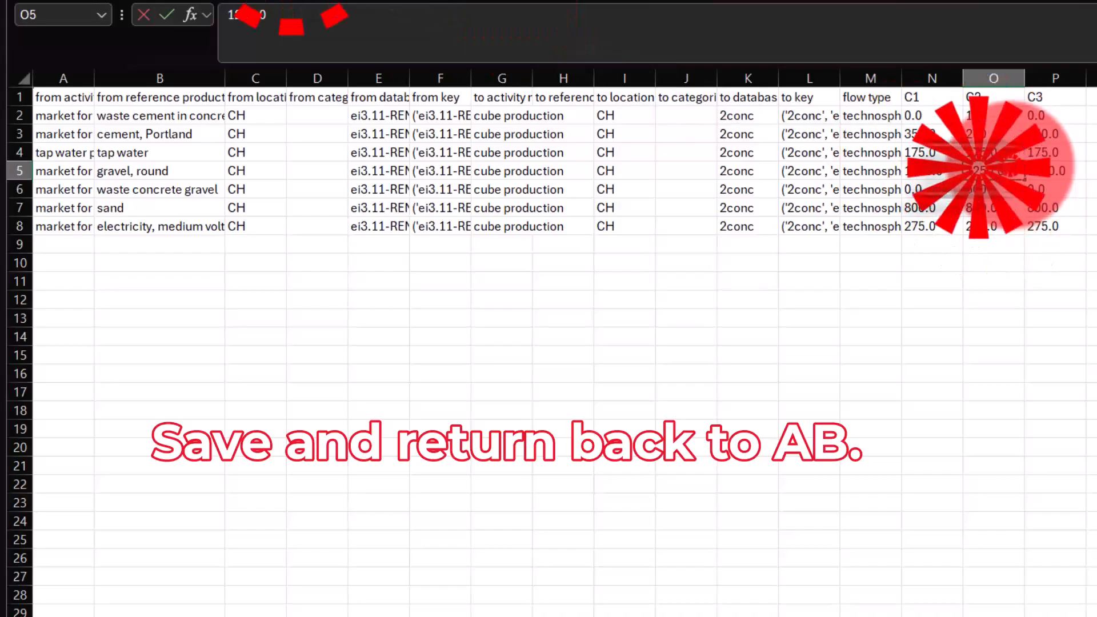
{"action": "type", "text": "750"}
{"action": "left_click", "coordinate": [1093, 208]}
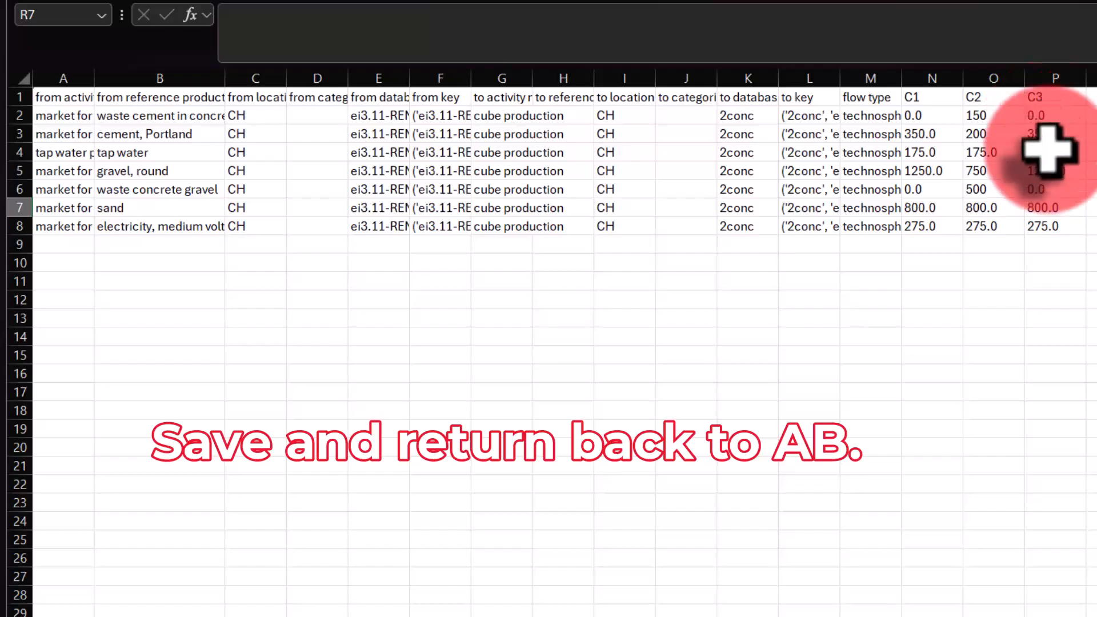
Step: Set the C3 amounts to 250 for waste cement in concrete and mortar and 100 for Portland cement
{"action": "left_click", "coordinate": [1051, 116]}
{"action": "type", "text": "250"}
{"action": "double_click", "coordinate": [1068, 138]}
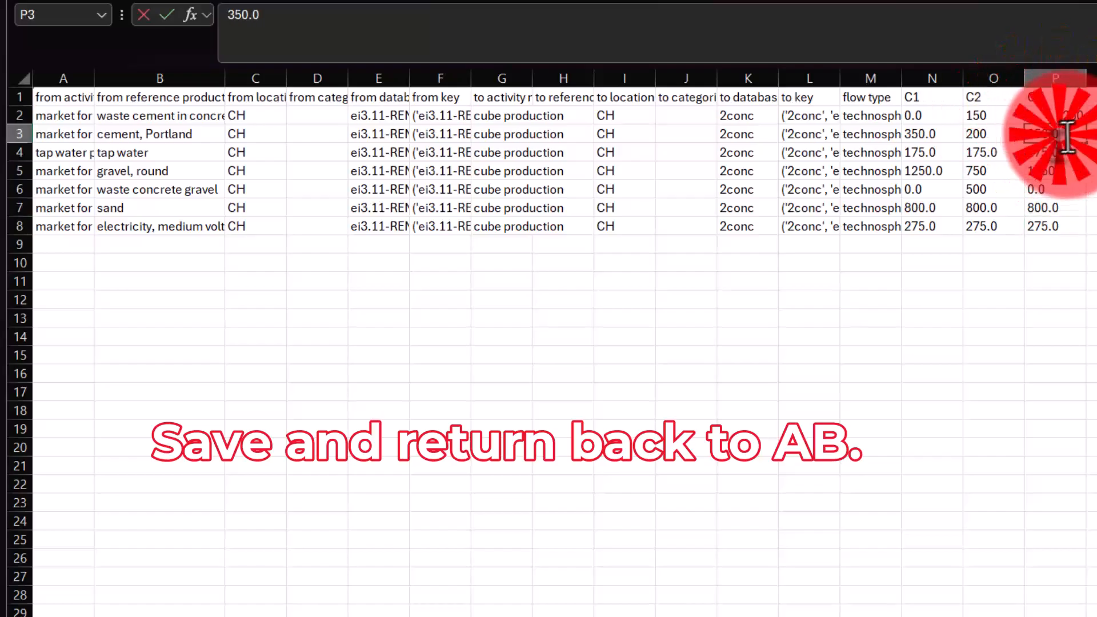
{"action": "type", "text": "100"}
{"action": "left_click", "coordinate": [1092, 244]}
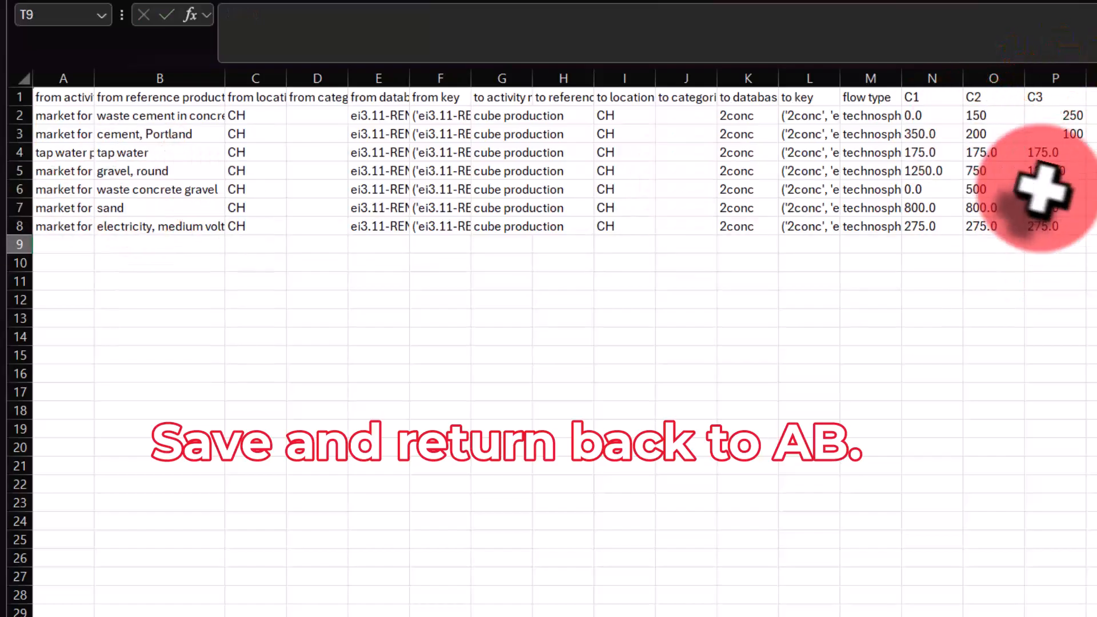
Step: Set the C3 amounts to 750 for waste concrete gravel and 500 for round gravel
{"action": "double_click", "coordinate": [1051, 189]}
{"action": "type", "text": "750"}
{"action": "left_click", "coordinate": [1064, 171]}
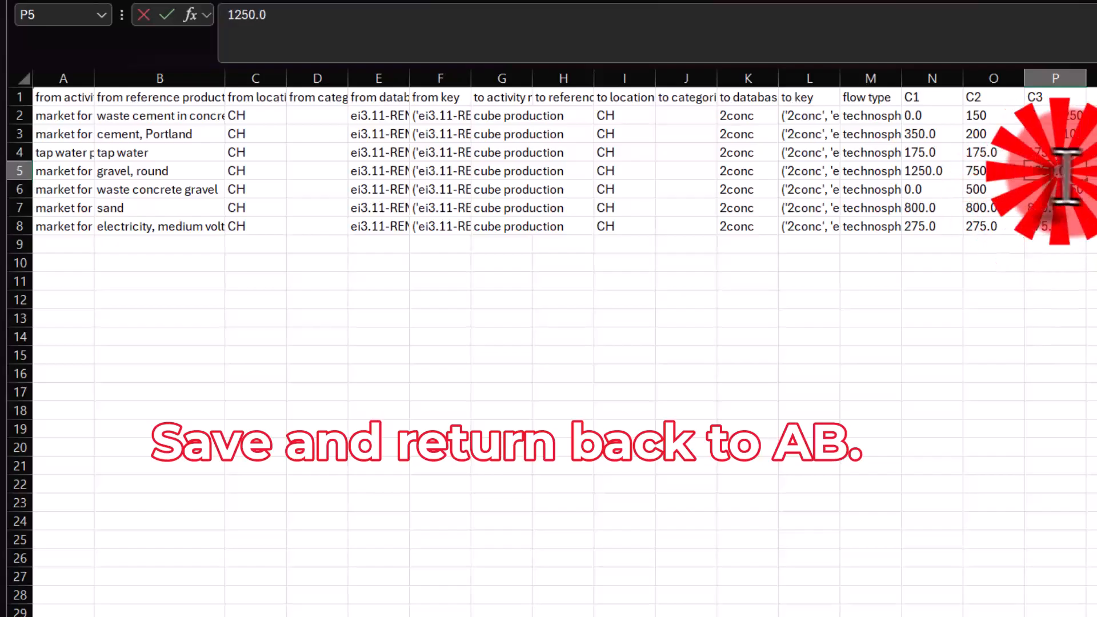
{"action": "type", "text": "500"}
{"action": "key", "text": "Return"}
Step: Switch to Activity Browser and change the conc_testrun LCA setup from Standard to Scenario
{"action": "left_click", "coordinate": [1057, 78]}
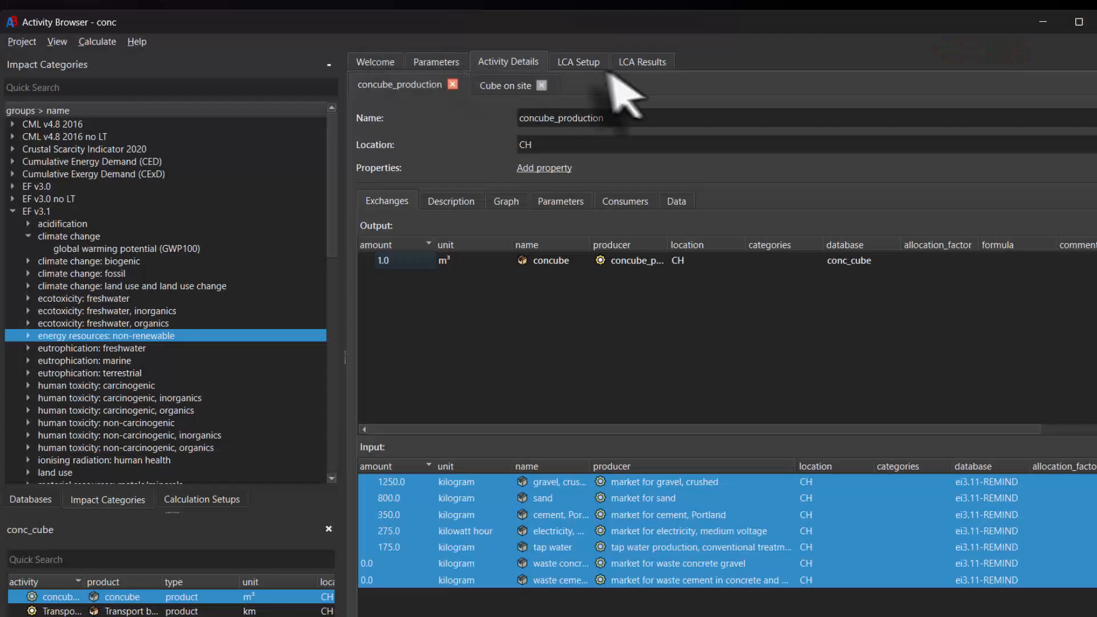
{"action": "left_click", "coordinate": [575, 62]}
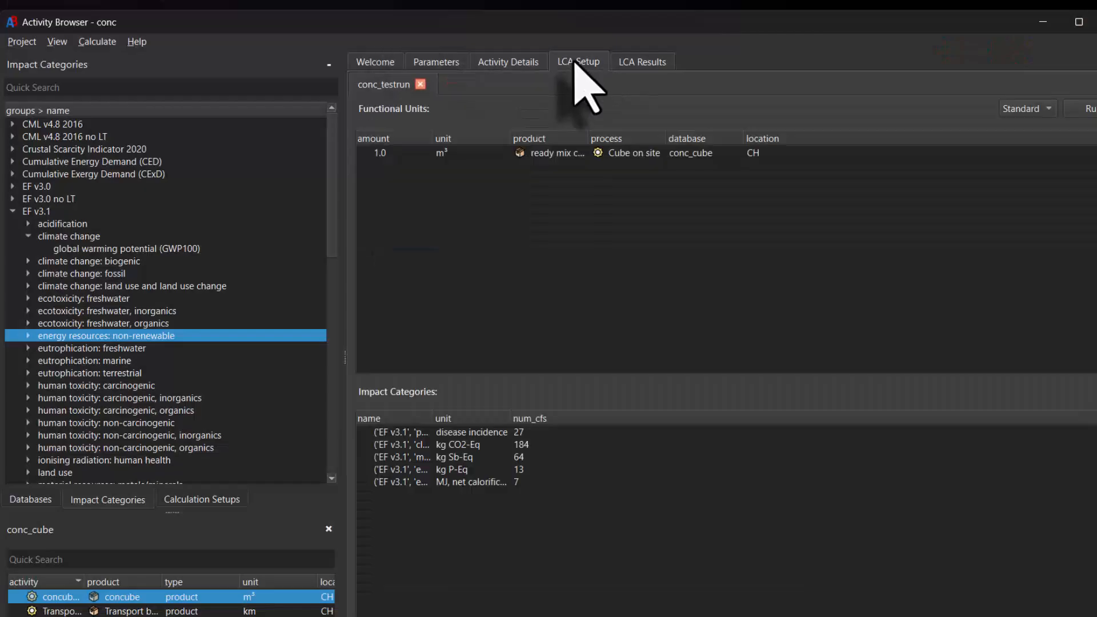
{"action": "left_click", "coordinate": [1047, 108]}
{"action": "left_click", "coordinate": [1028, 129]}
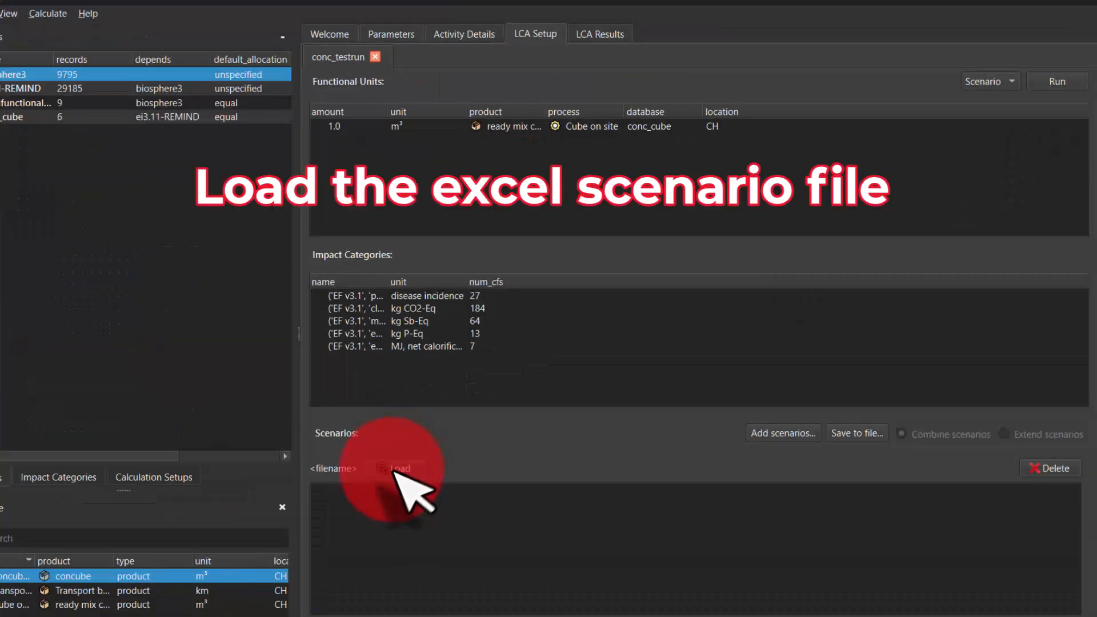
Step: Load Sheet1 of sc_difference.xlsx from the pLCA folder as the first scenario file
{"action": "left_click", "coordinate": [395, 466]}
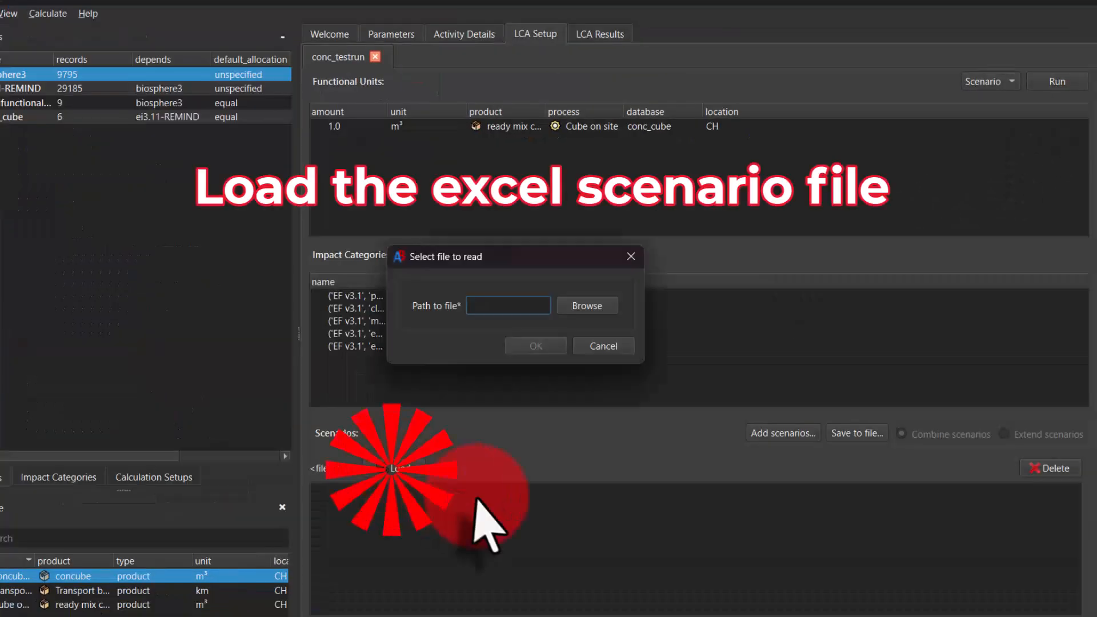
{"action": "left_click", "coordinate": [583, 308]}
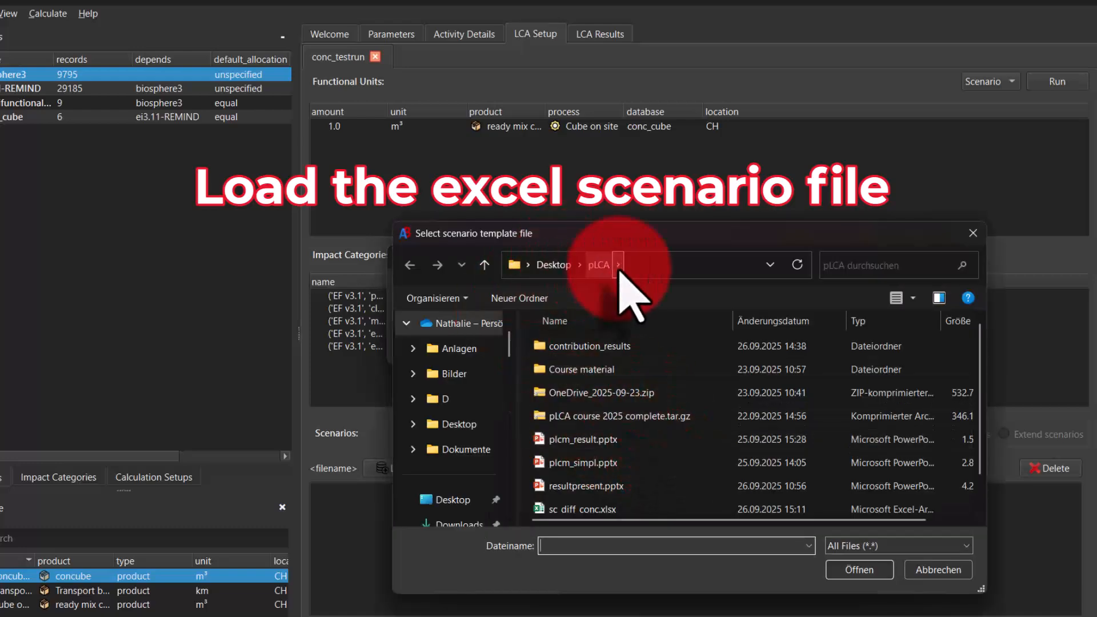
{"action": "scroll", "coordinate": [642, 436], "scroll_direction": "down", "scroll_amount": 1}
{"action": "left_click", "coordinate": [576, 504]}
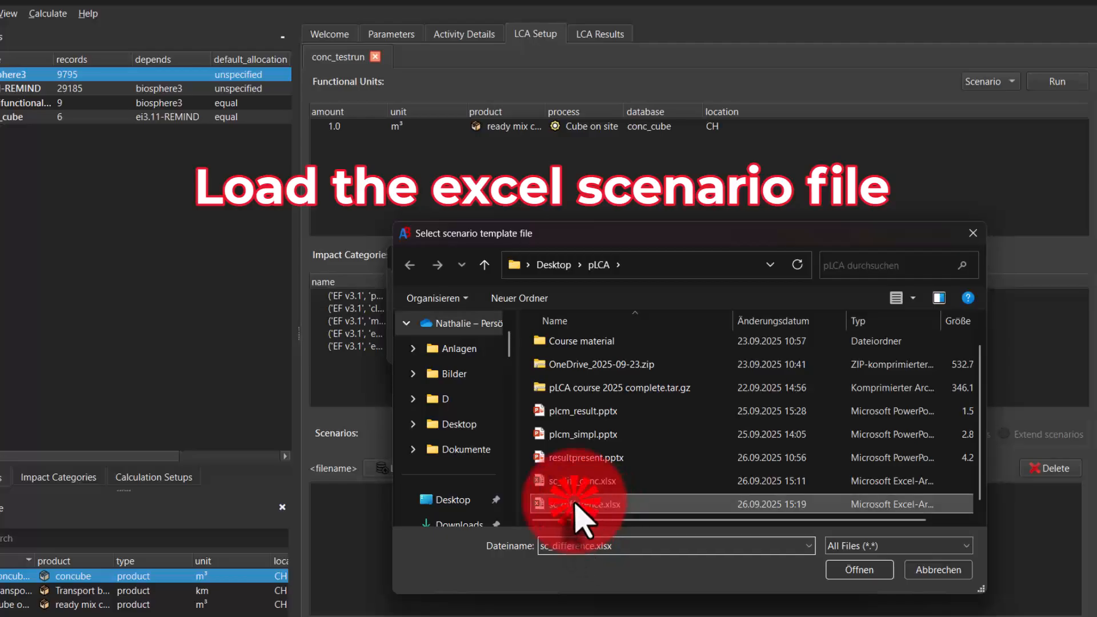
{"action": "left_click", "coordinate": [857, 570]}
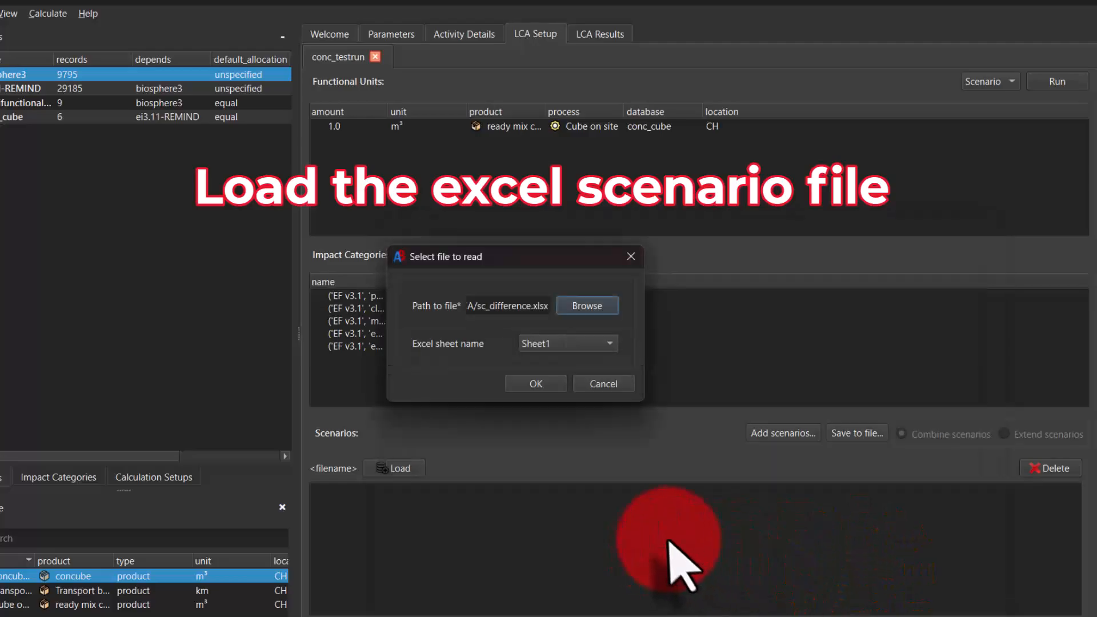
{"action": "left_click", "coordinate": [532, 383]}
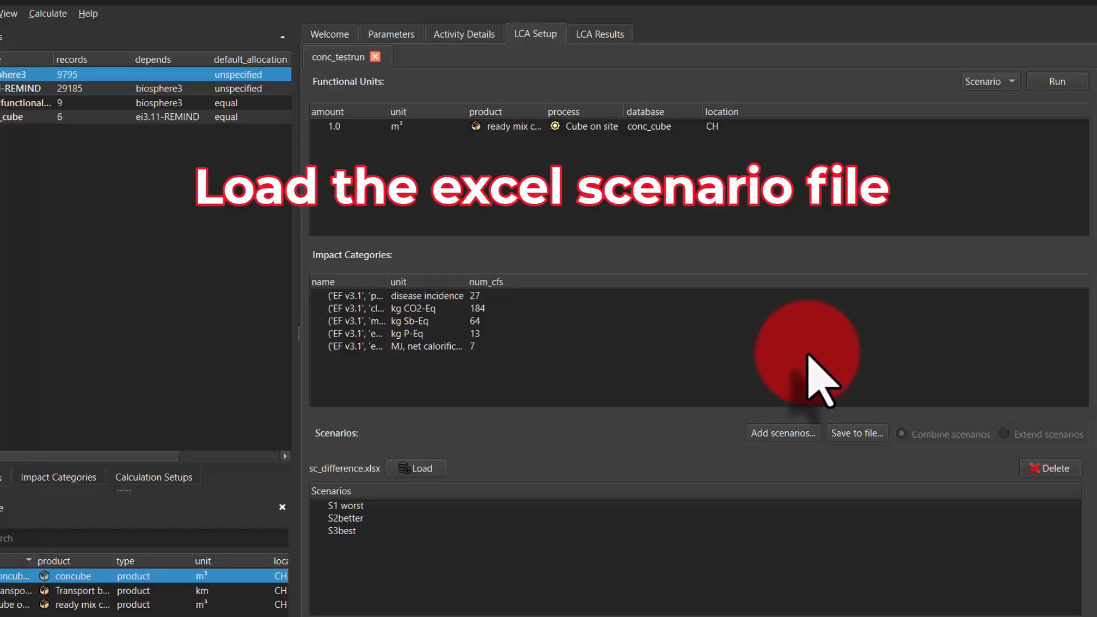
Step: Add a second scenario table and load scenario_diff_ei3.11-REMIND_small.csv from the background scenarios folder into it
{"action": "left_click", "coordinate": [794, 434]}
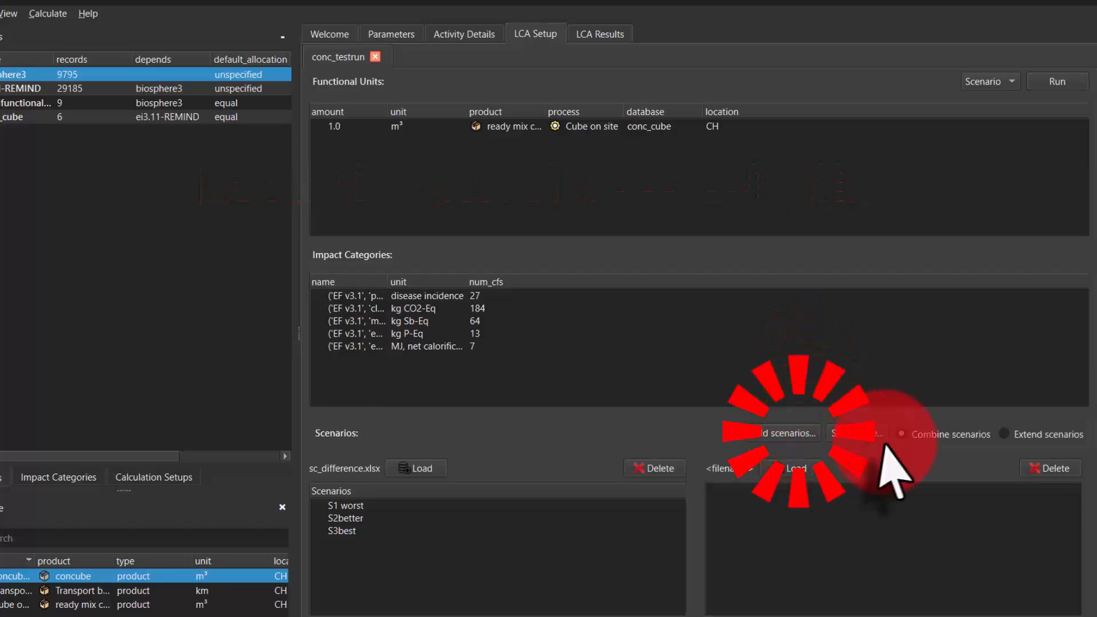
{"action": "left_click", "coordinate": [798, 479]}
{"action": "left_click", "coordinate": [586, 306]}
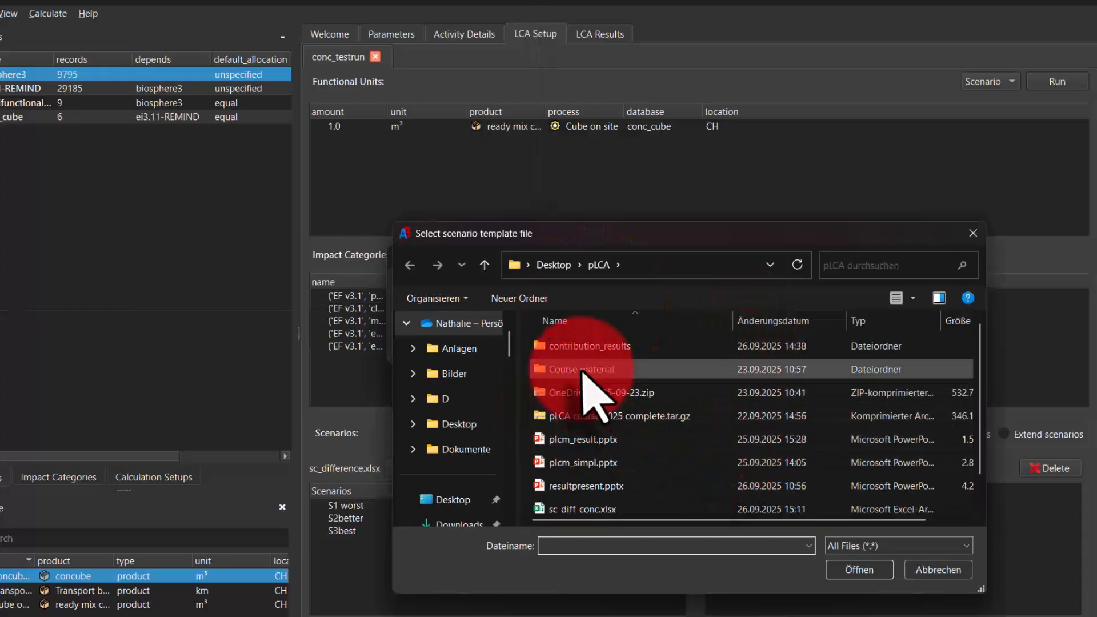
{"action": "double_click", "coordinate": [583, 370]}
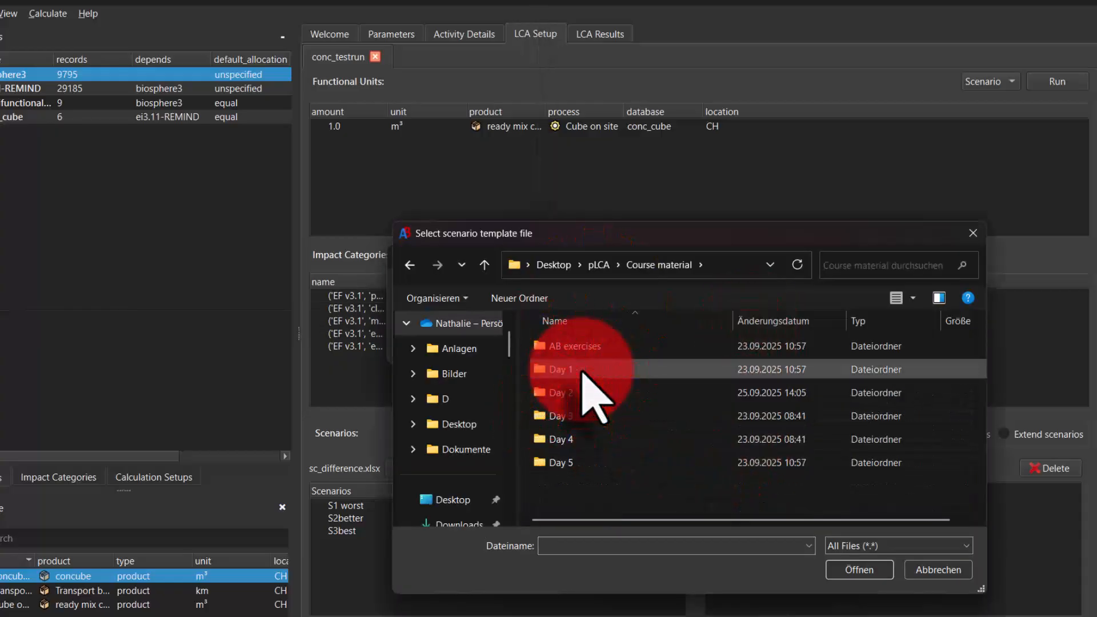
{"action": "double_click", "coordinate": [580, 354]}
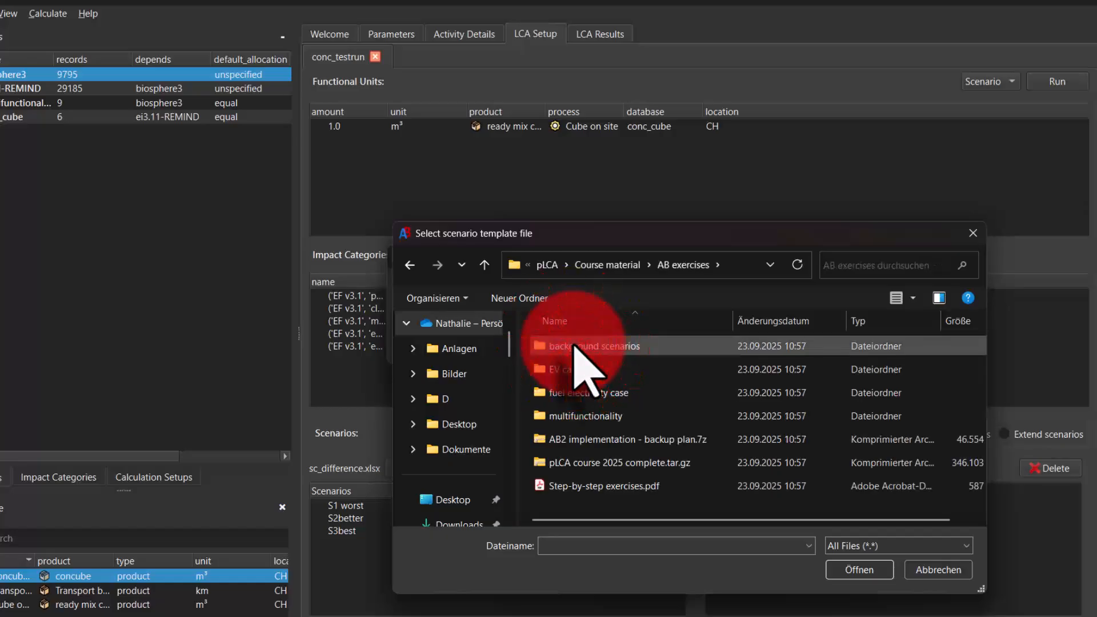
{"action": "double_click", "coordinate": [575, 346]}
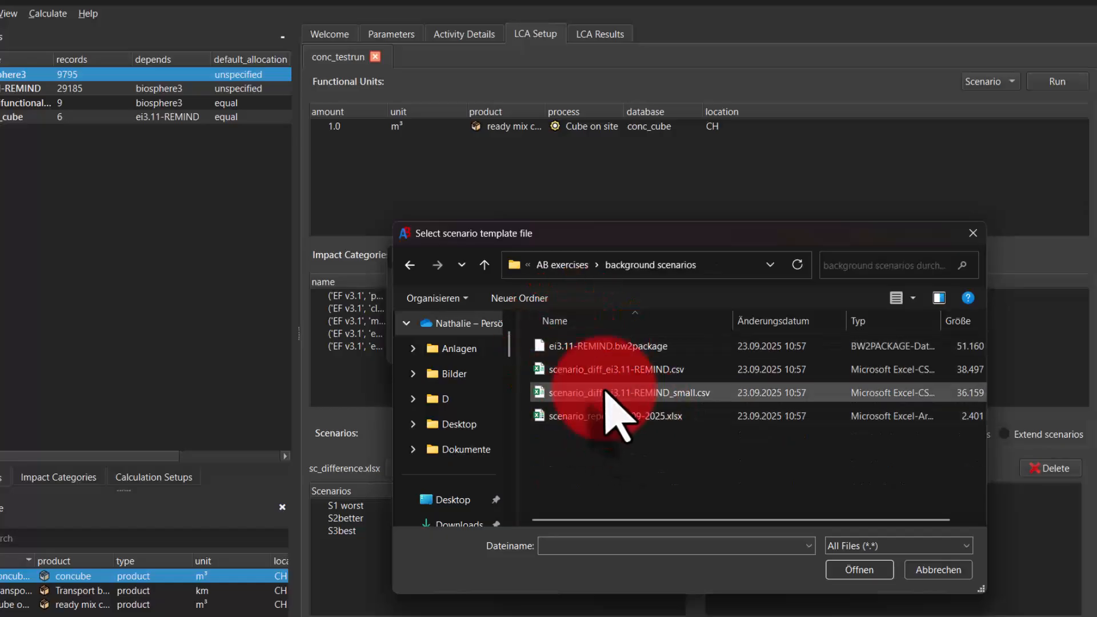
{"action": "left_click", "coordinate": [606, 393]}
{"action": "left_click", "coordinate": [872, 569]}
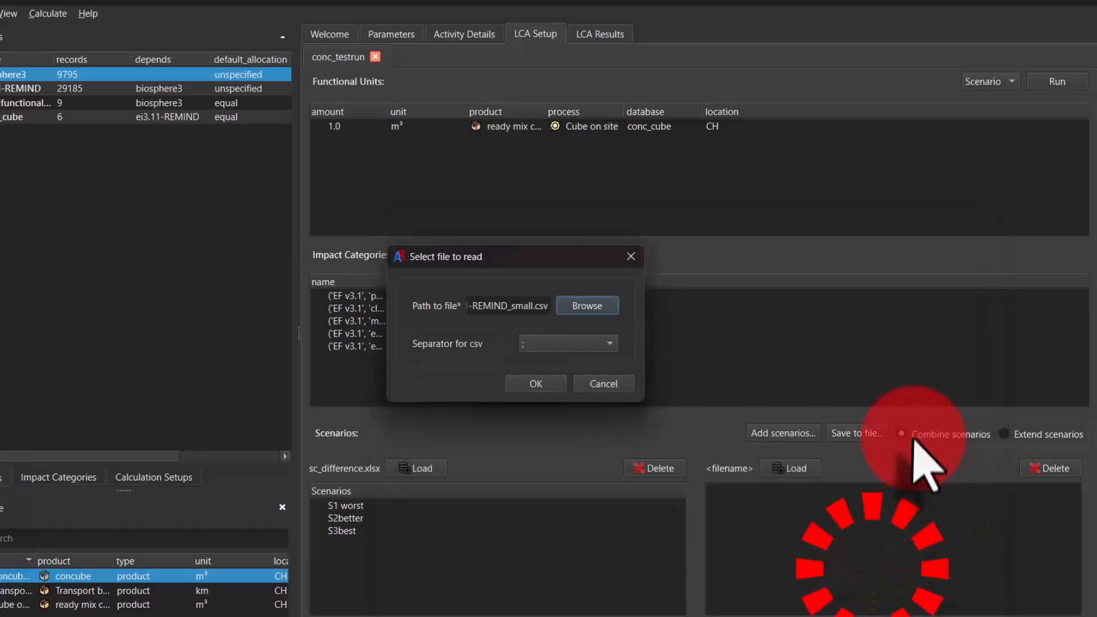
{"action": "left_click", "coordinate": [536, 382]}
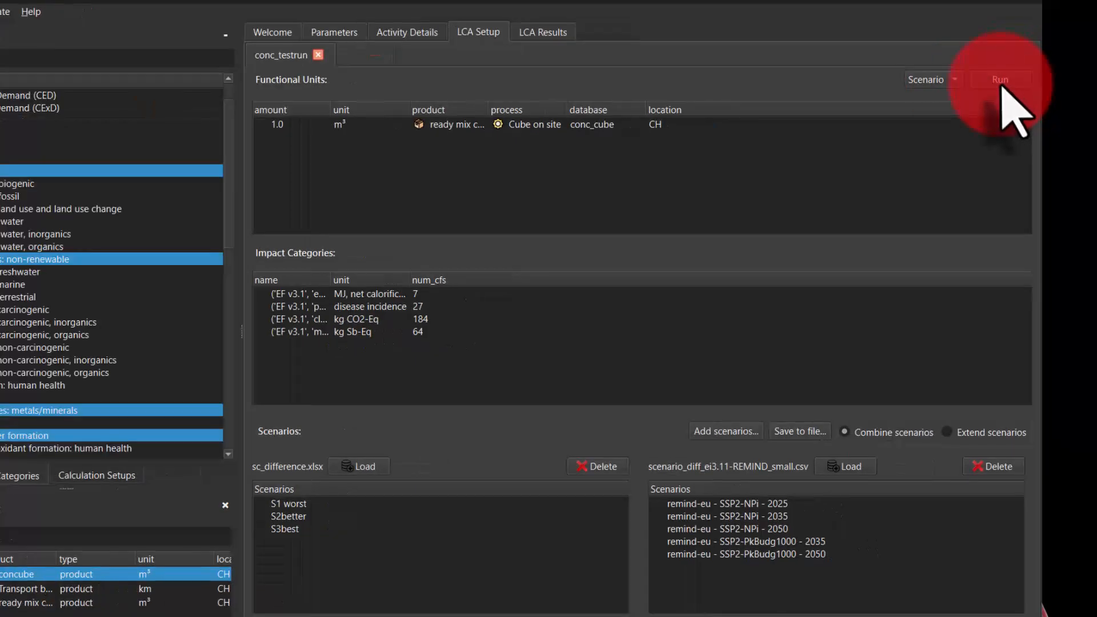
Step: Run the combined scenario calculation and plot its results for climate change, global warming potential (GWP100)
{"action": "left_click", "coordinate": [1057, 81]}
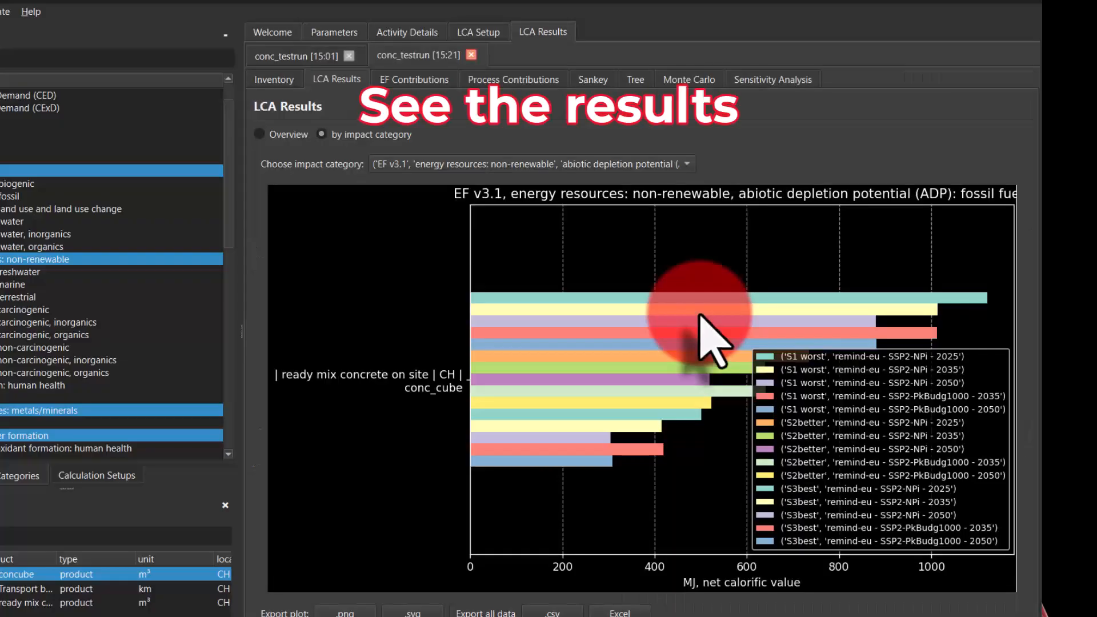
{"action": "left_click", "coordinate": [657, 166]}
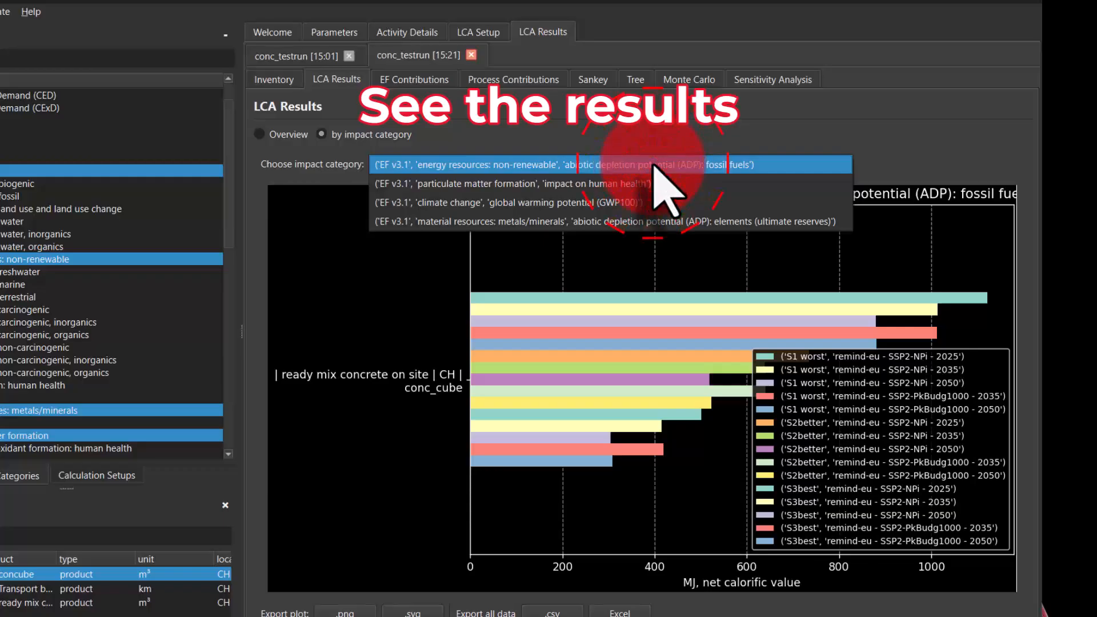
{"action": "left_click", "coordinate": [503, 203]}
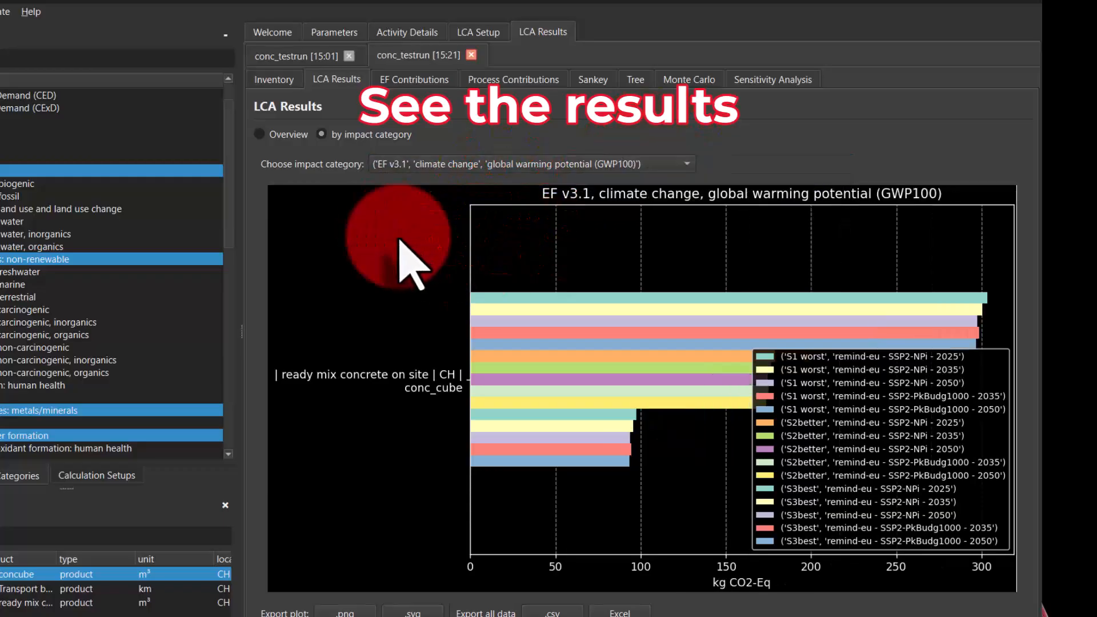
Step: View the process contributions of the new run and return to its LCA results chart
{"action": "left_click", "coordinate": [503, 80]}
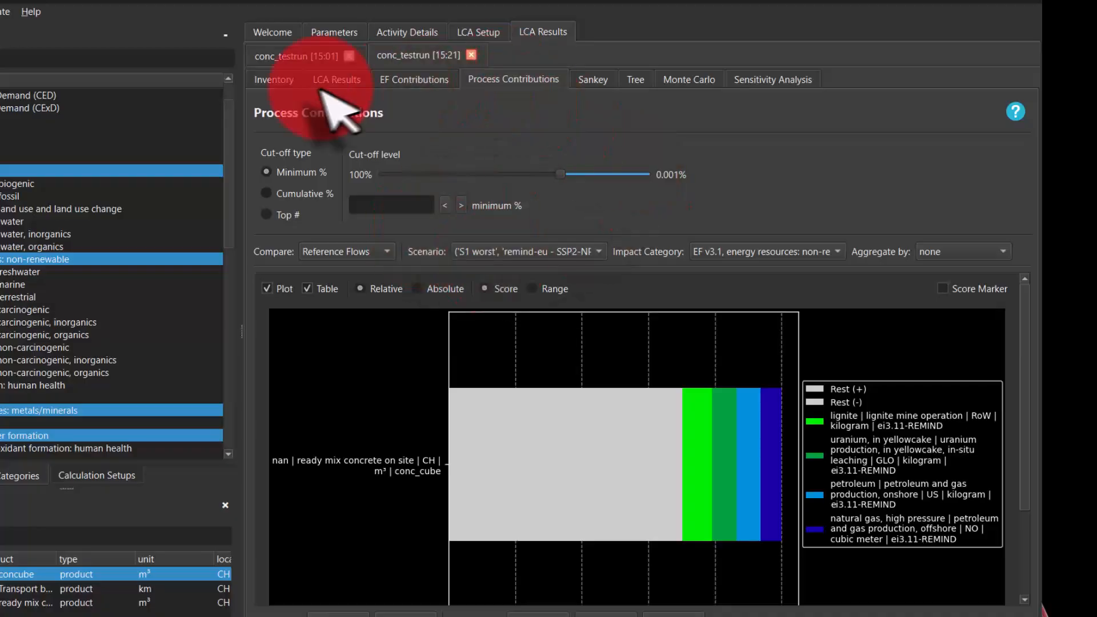
{"action": "left_click", "coordinate": [342, 80]}
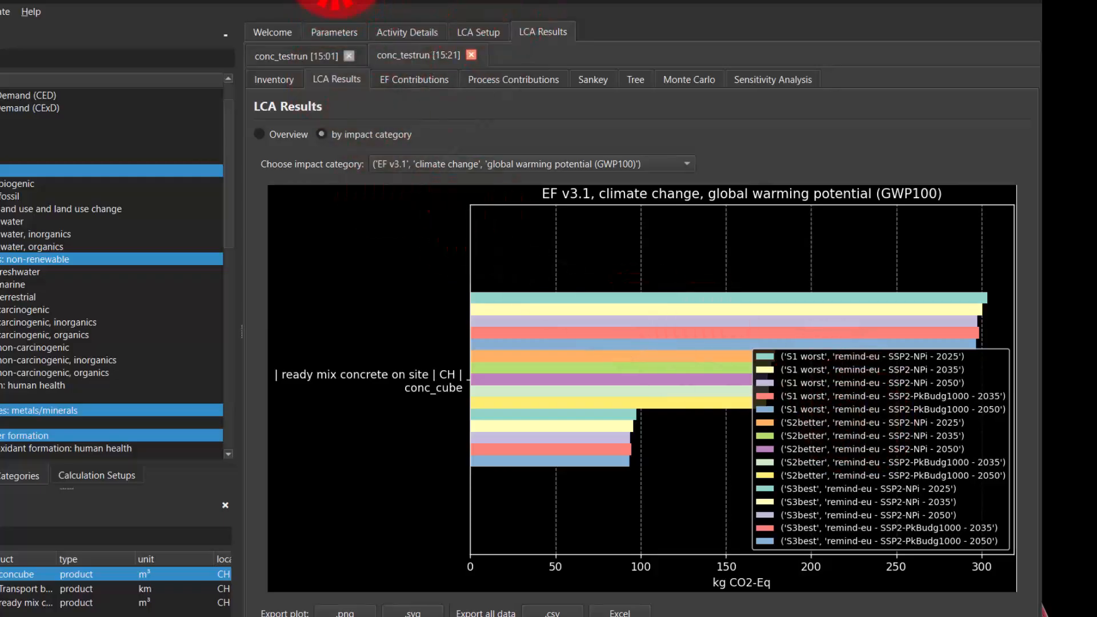
{"action": "left_click_drag", "start_coordinate": [336, 3], "coordinate": [336, 0]}
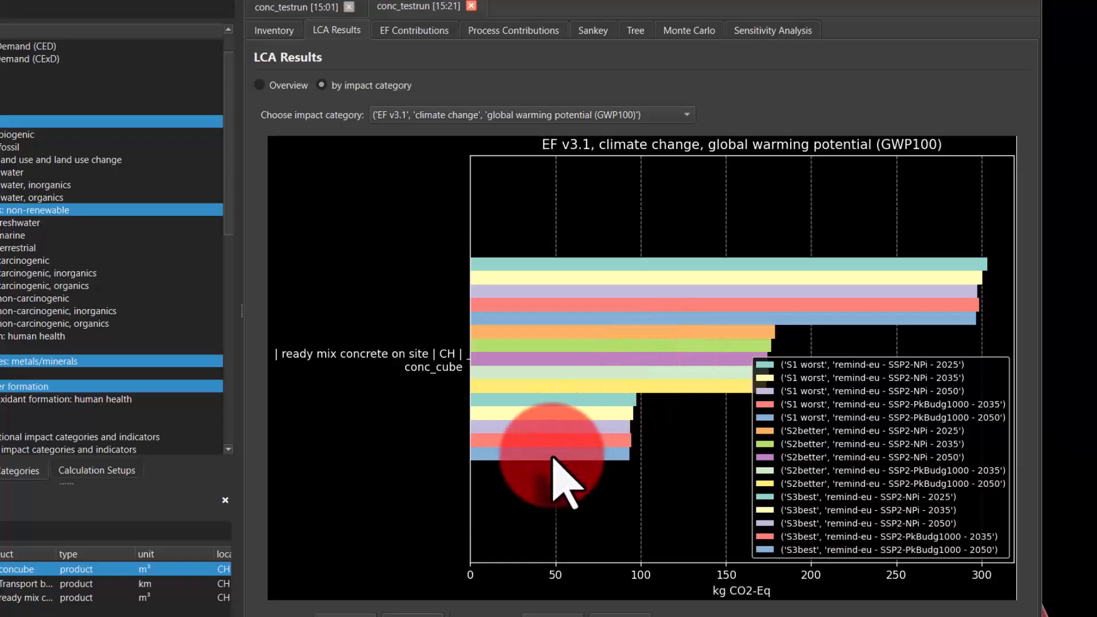
Step: Review the scenario results for energy resources: non-renewable and for material resources: metals/minerals
{"action": "left_click", "coordinate": [648, 115]}
{"action": "left_click", "coordinate": [507, 77]}
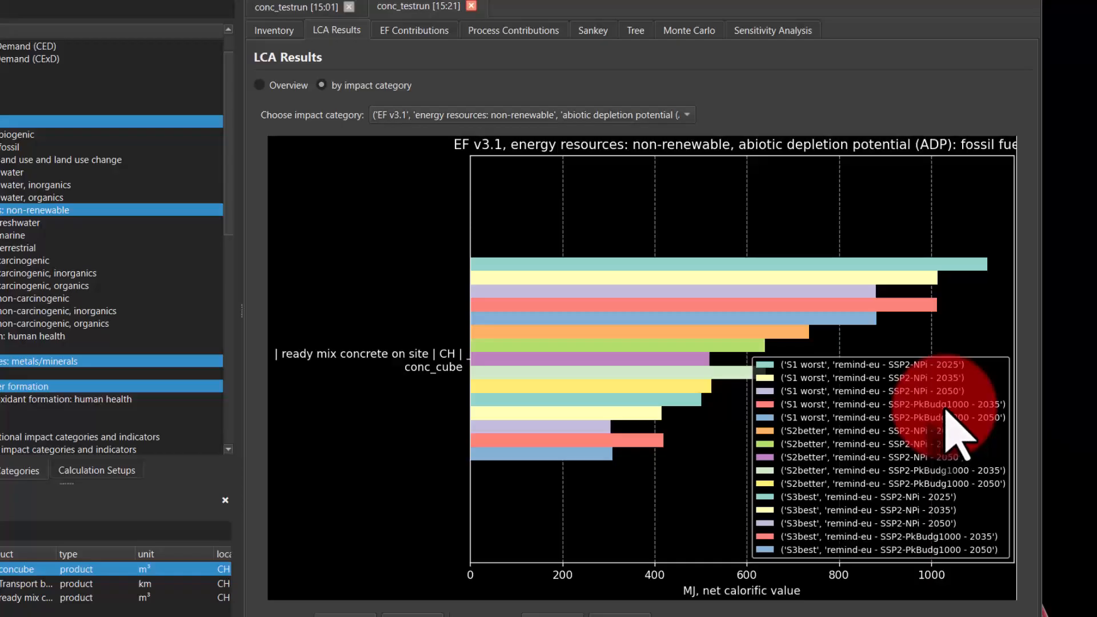
{"action": "left_click", "coordinate": [946, 409]}
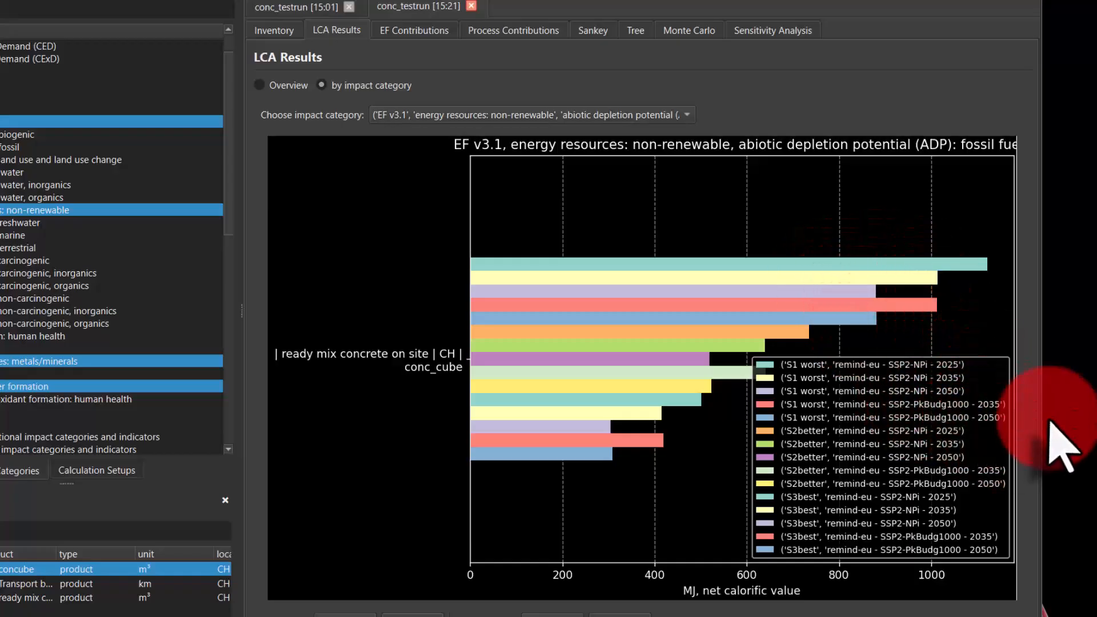
{"action": "left_click", "coordinate": [591, 116]}
{"action": "left_click", "coordinate": [543, 172]}
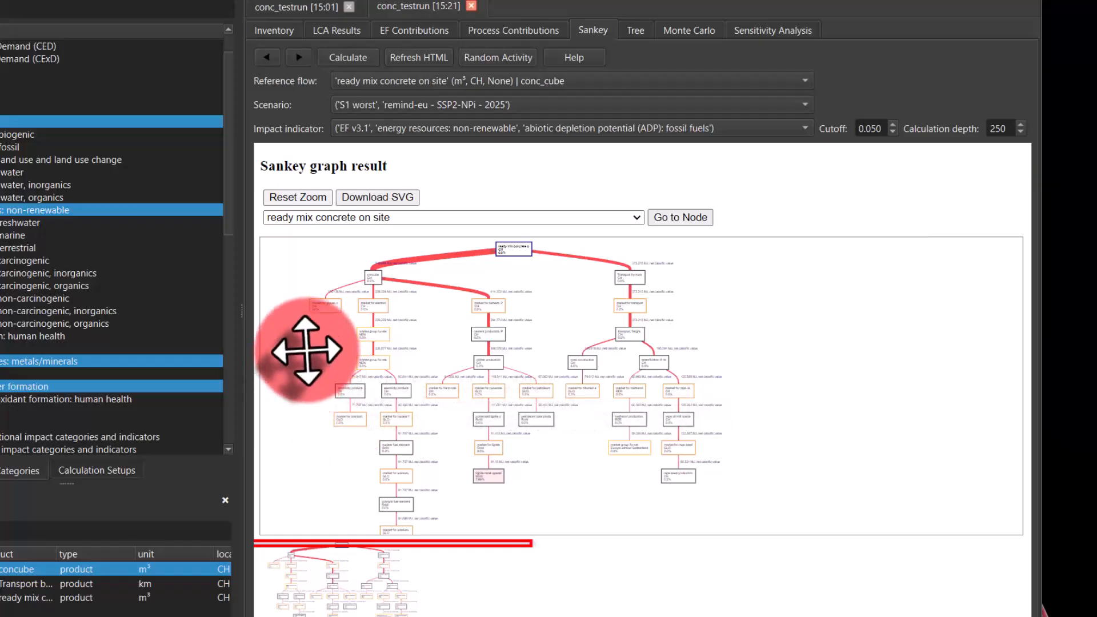
Step: Examine the upper branches of the fossil fuels Sankey graph for ready mix concrete in the S1 worst, SSP2-NPi 2025 scenario
{"action": "scroll", "coordinate": [307, 350], "scroll_direction": "up", "scroll_amount": 3}
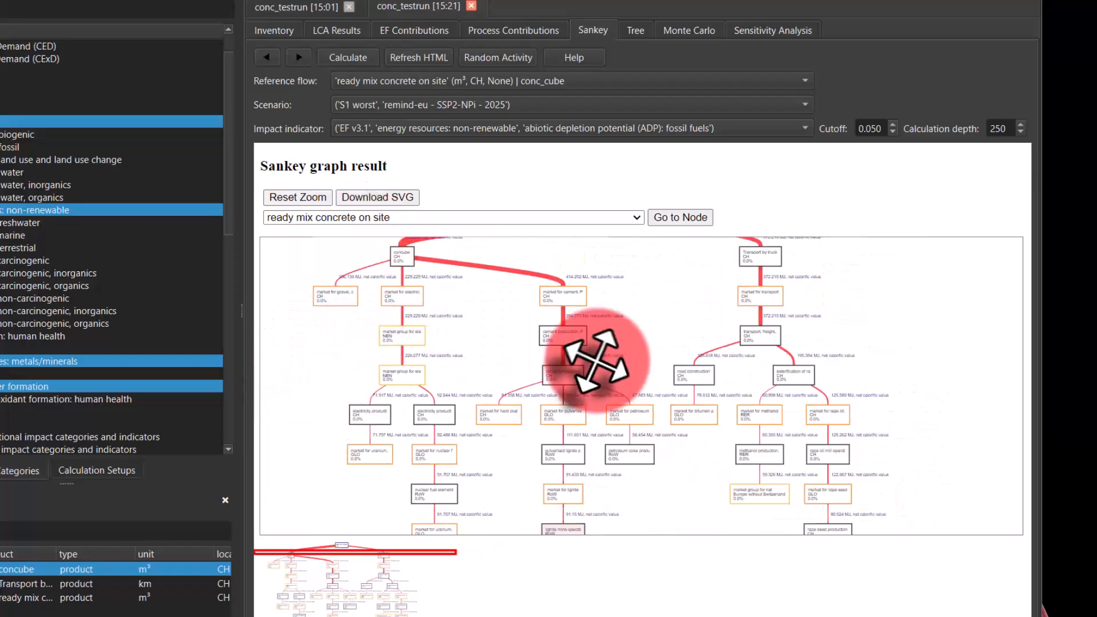
{"action": "scroll", "coordinate": [569, 418], "scroll_direction": "down", "scroll_amount": 1}
{"action": "scroll", "coordinate": [461, 252], "scroll_direction": "up", "scroll_amount": 3}
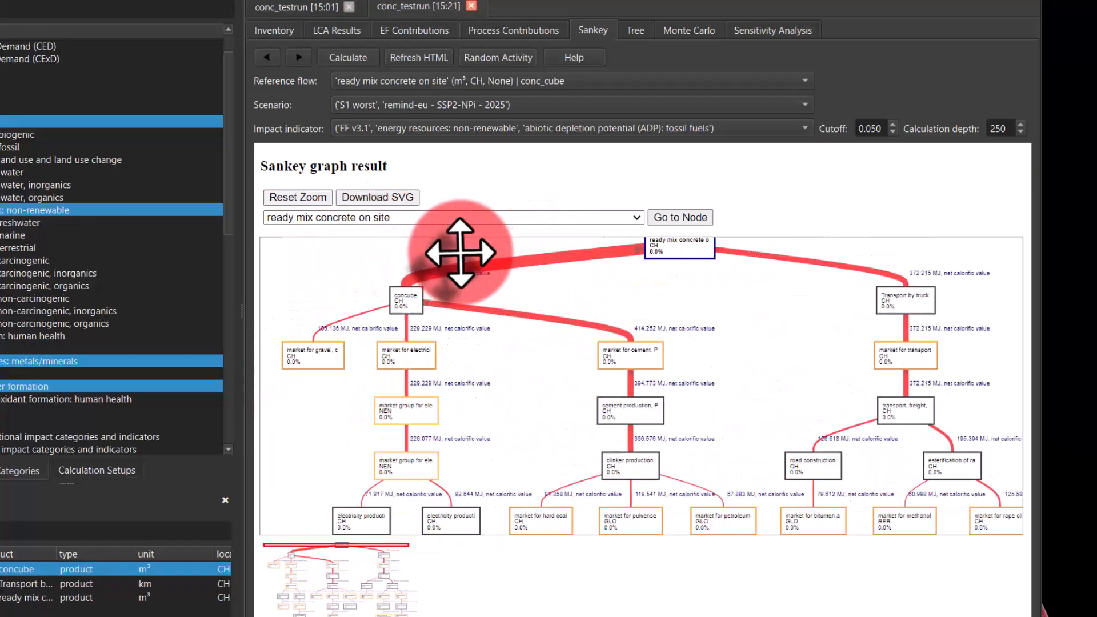
{"action": "scroll", "coordinate": [461, 252], "scroll_direction": "up", "scroll_amount": 1}
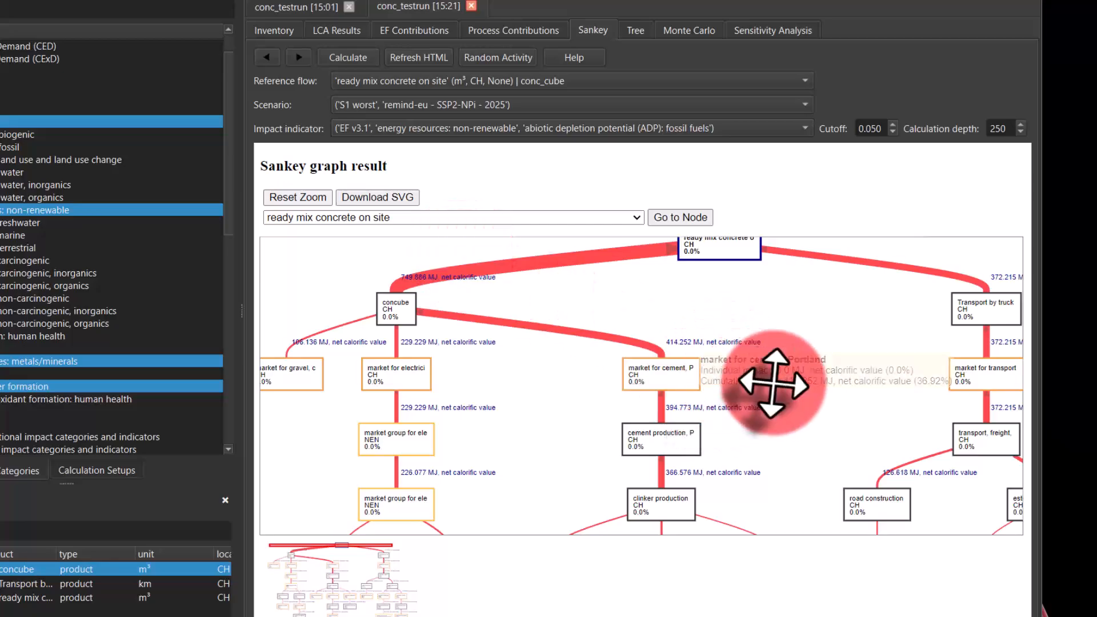
{"action": "scroll", "coordinate": [665, 334], "scroll_direction": "down", "scroll_amount": 1}
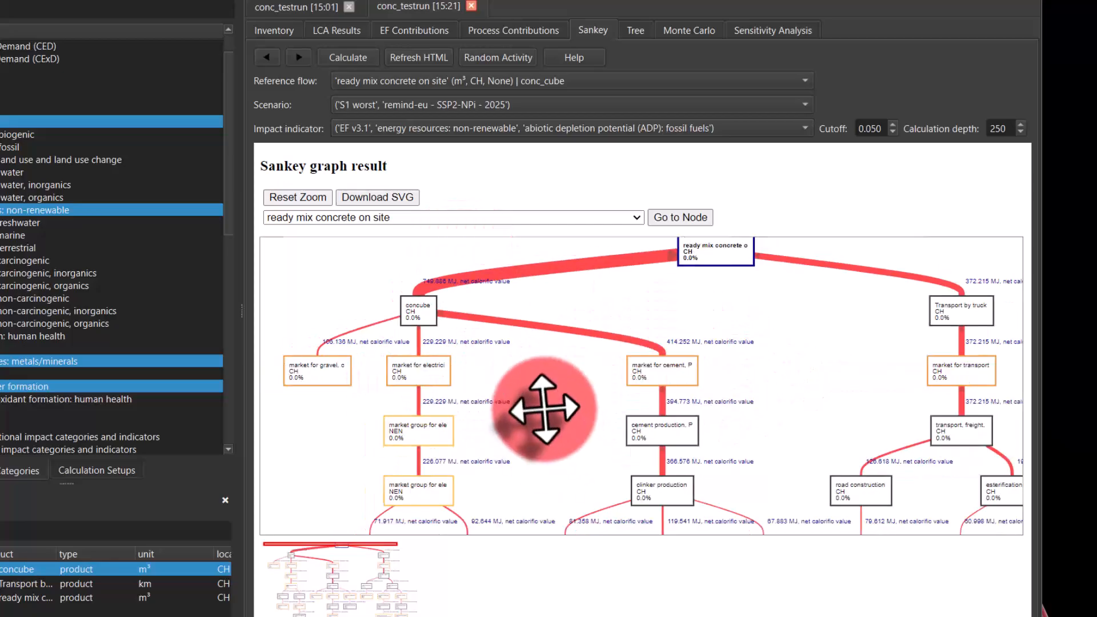
Step: Examine the lower cement, electricity and transport branches of the Sankey graph, and focus the graph on the ready mix concrete on site node
{"action": "left_click_drag", "start_coordinate": [544, 407], "coordinate": [535, 253]}
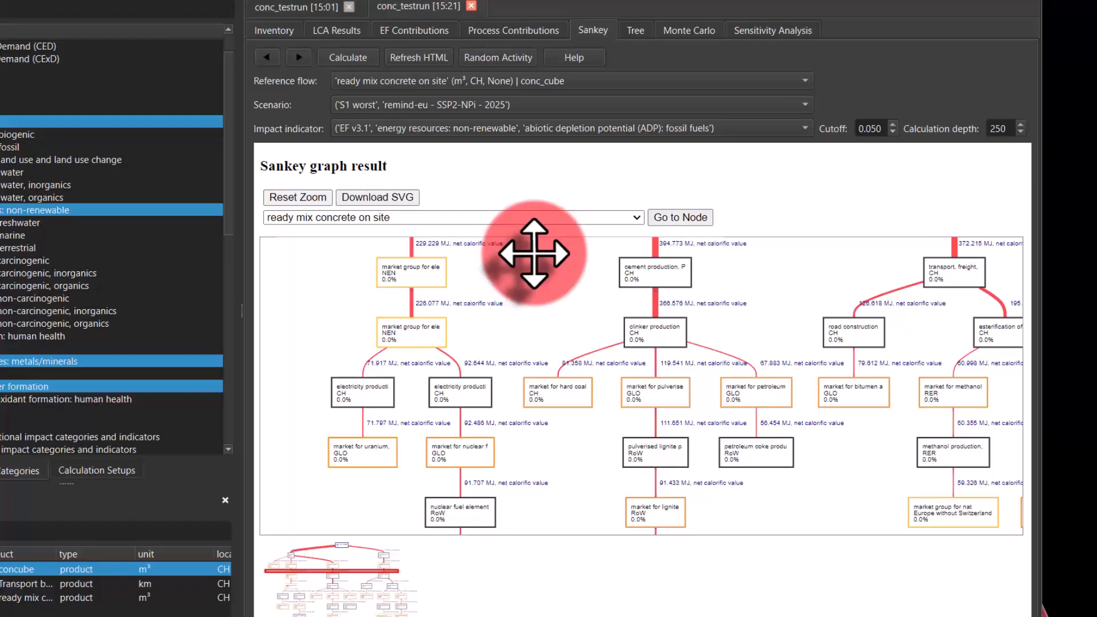
{"action": "left_click_drag", "start_coordinate": [534, 253], "coordinate": [535, 428]}
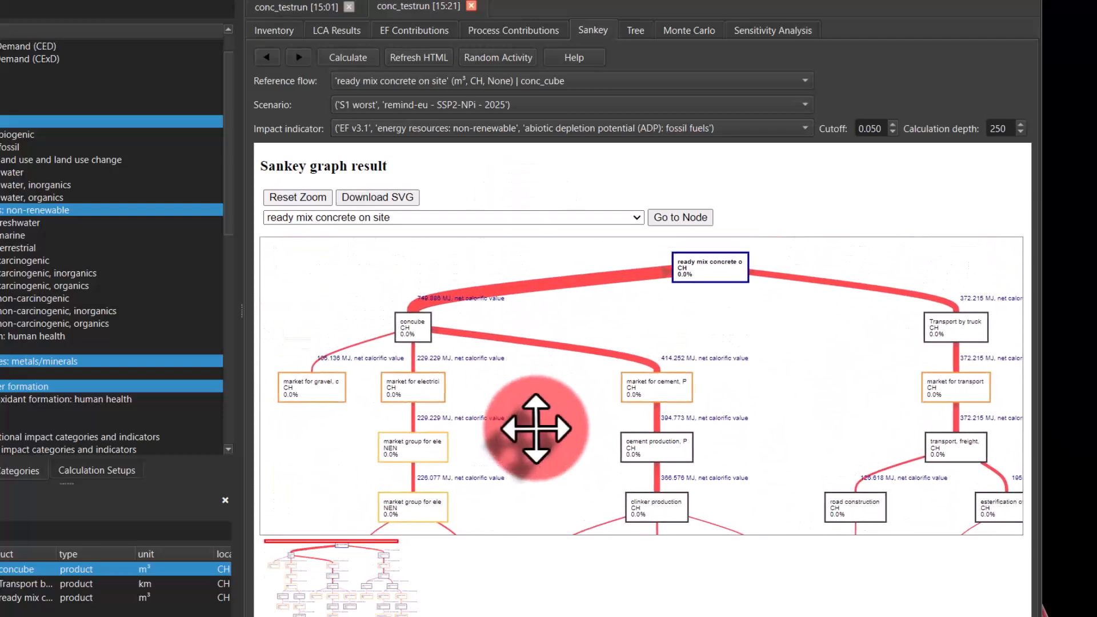
{"action": "left_click", "coordinate": [684, 217]}
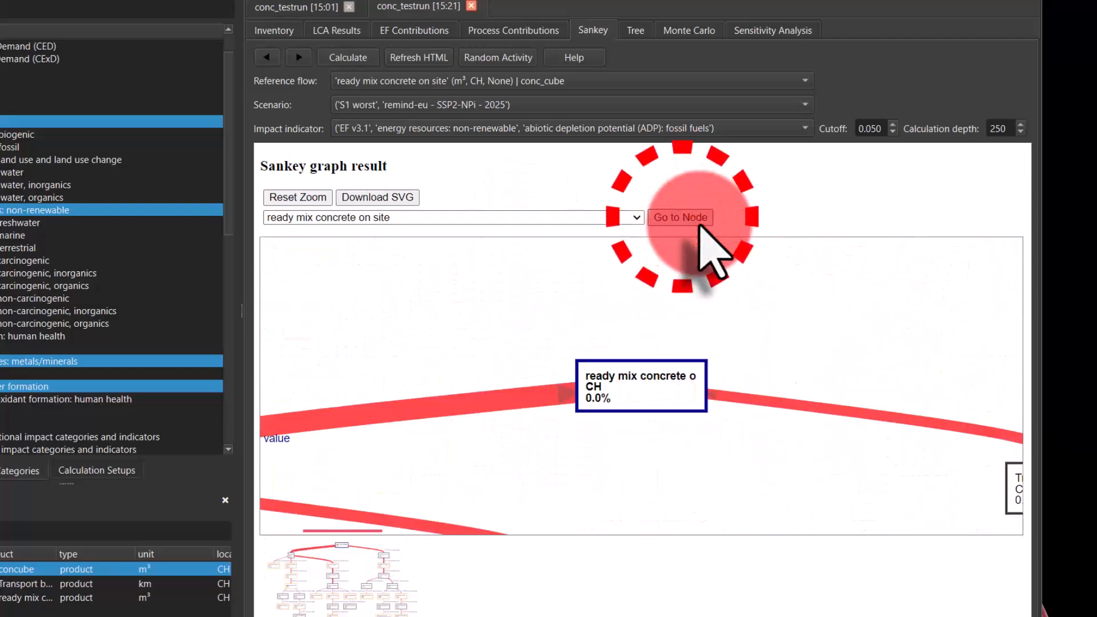
Step: Choose concube as the node to go to and inspect the upper Sankey flows through concube and Transport by truck
{"action": "left_click", "coordinate": [636, 218]}
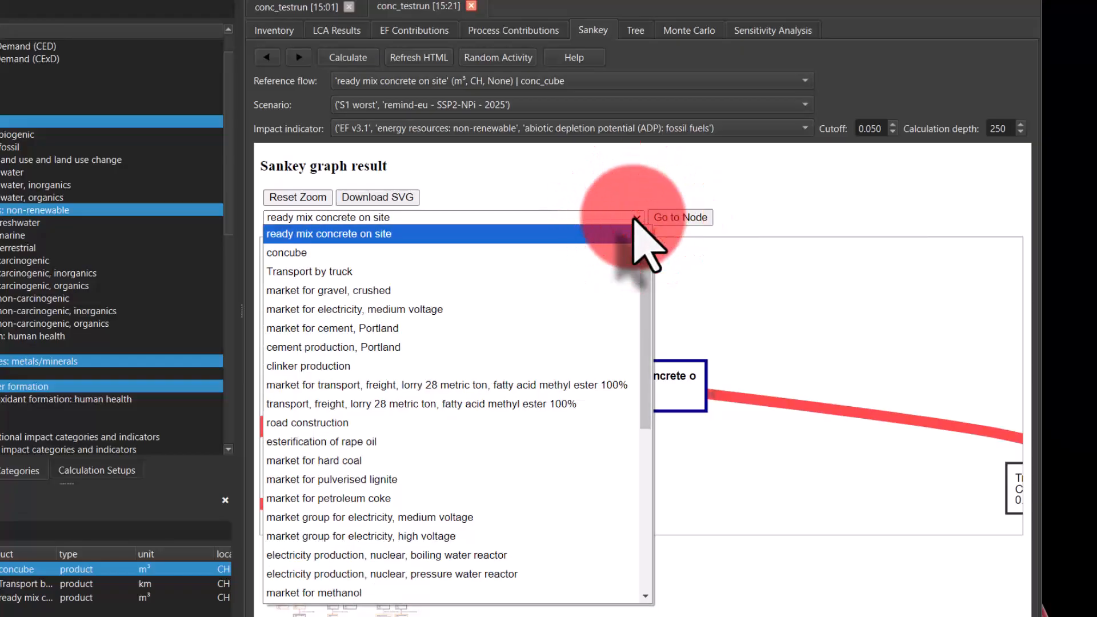
{"action": "left_click", "coordinate": [274, 252]}
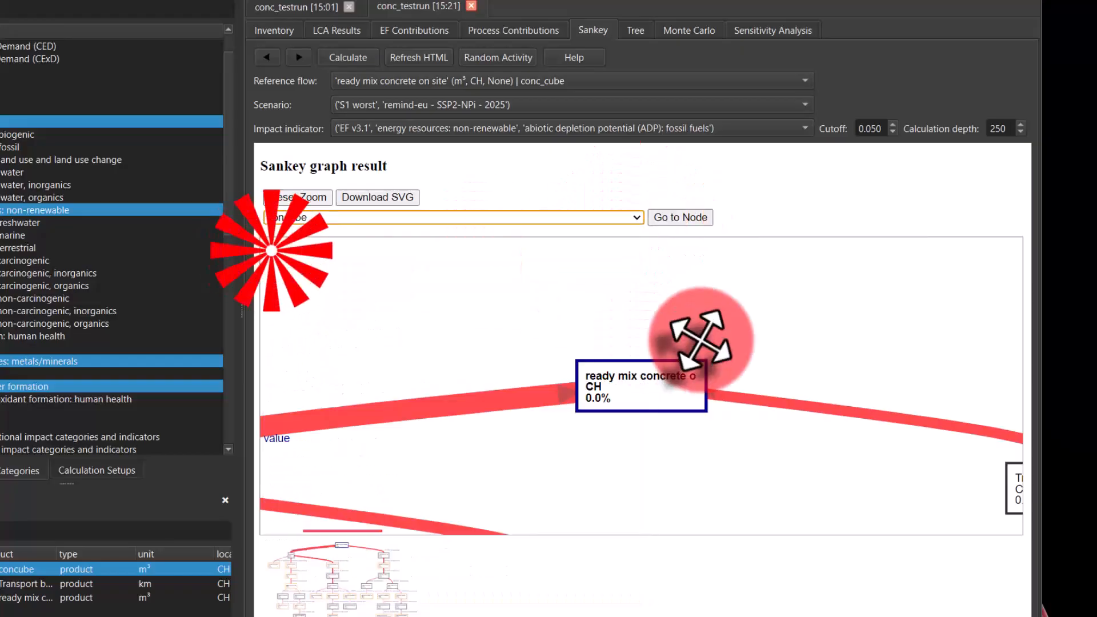
{"action": "scroll", "coordinate": [605, 292], "scroll_direction": "down", "scroll_amount": 5}
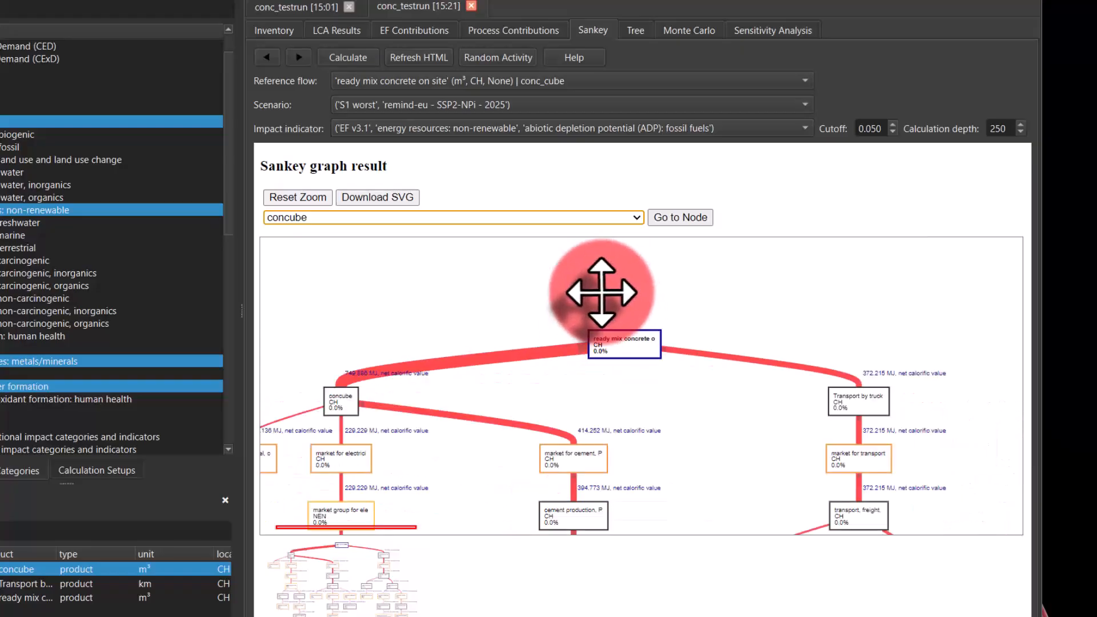
{"action": "scroll", "coordinate": [660, 266], "scroll_direction": "down", "scroll_amount": 2}
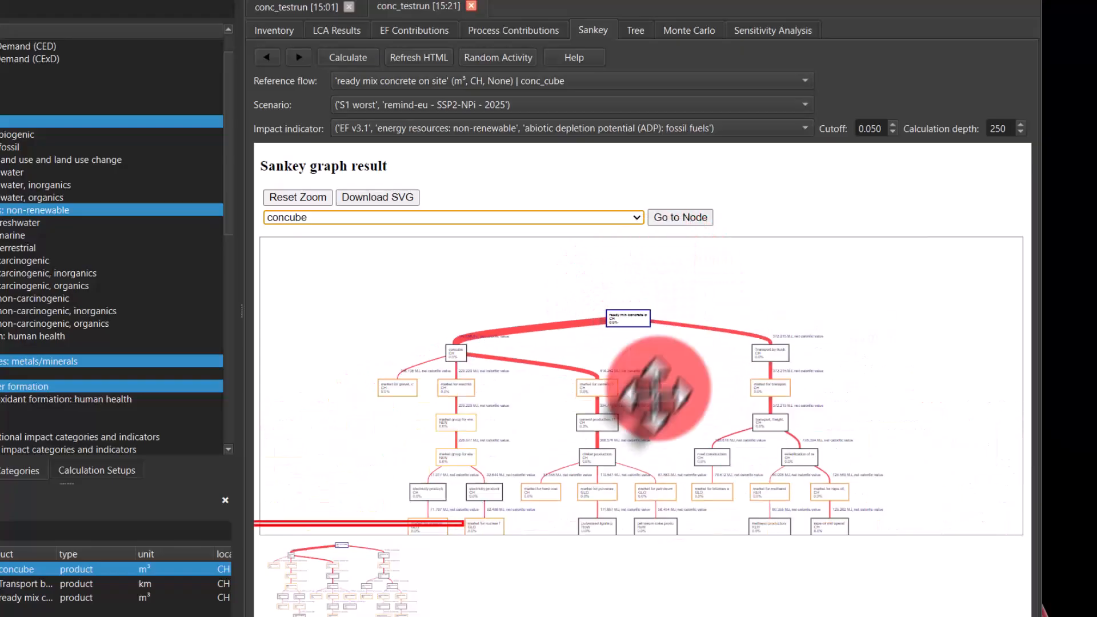
{"action": "scroll", "coordinate": [603, 400], "scroll_direction": "up", "scroll_amount": 4}
{"action": "scroll", "coordinate": [620, 400], "scroll_direction": "up", "scroll_amount": 3}
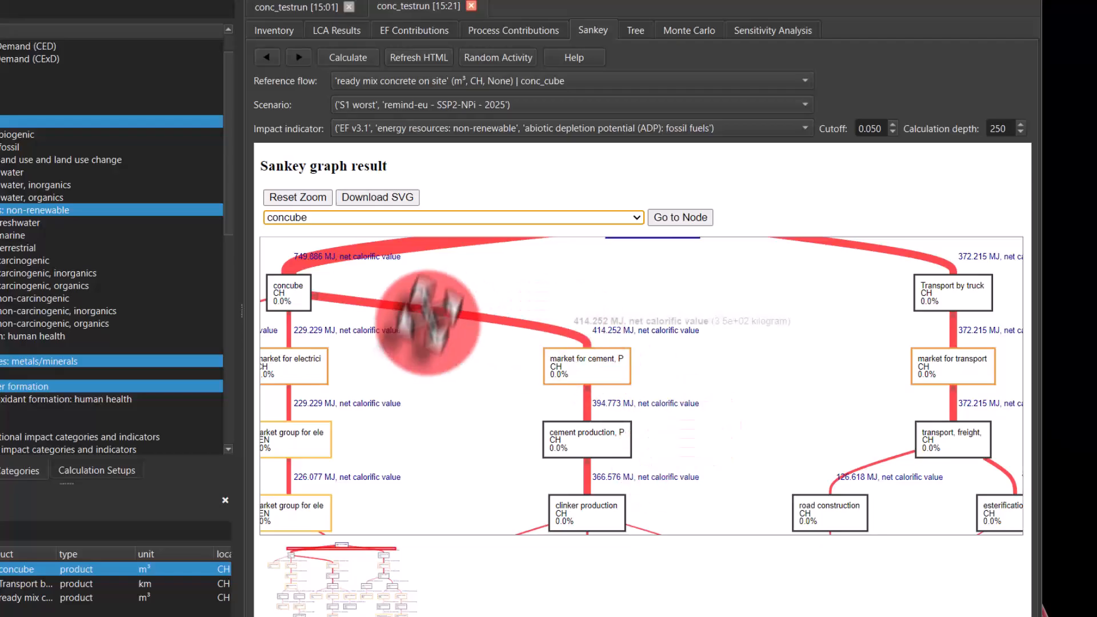
{"action": "left_click_drag", "start_coordinate": [714, 460], "coordinate": [735, 489]}
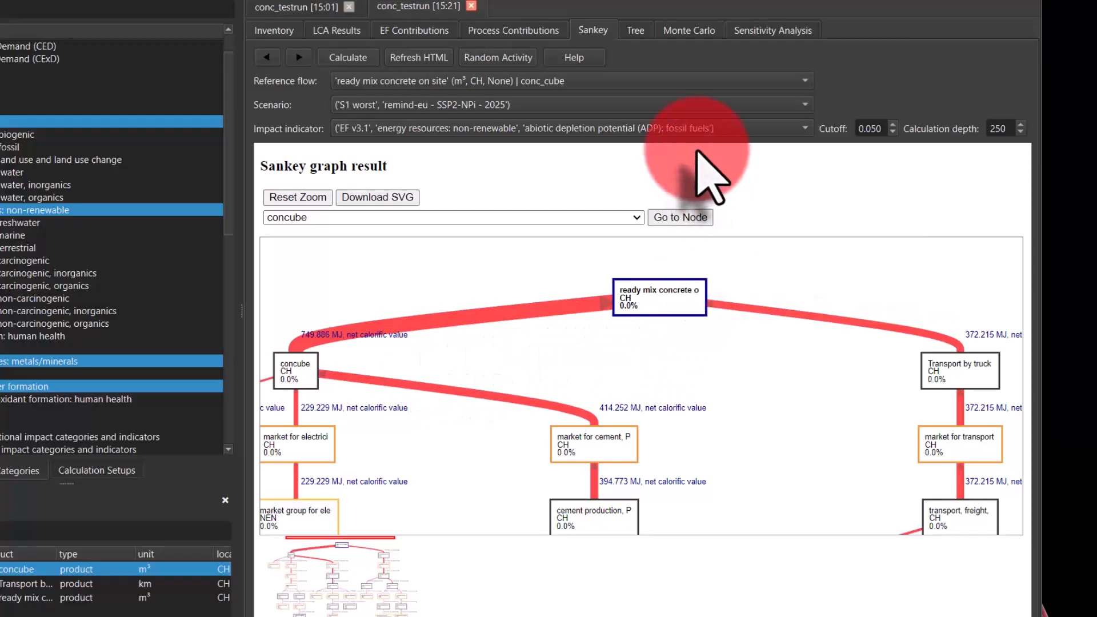
Step: Switch the Sankey graph to the S2better, remind-eu SSP2-NPi 2050 scenario and examine its transport and cement branches
{"action": "left_click", "coordinate": [516, 106]}
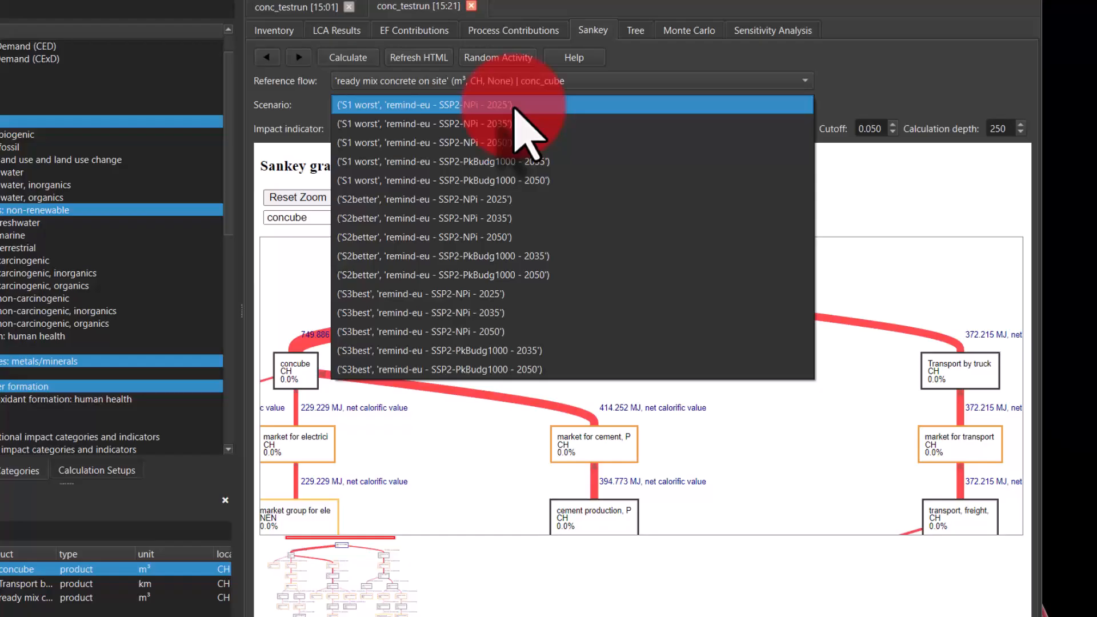
{"action": "left_click", "coordinate": [464, 238]}
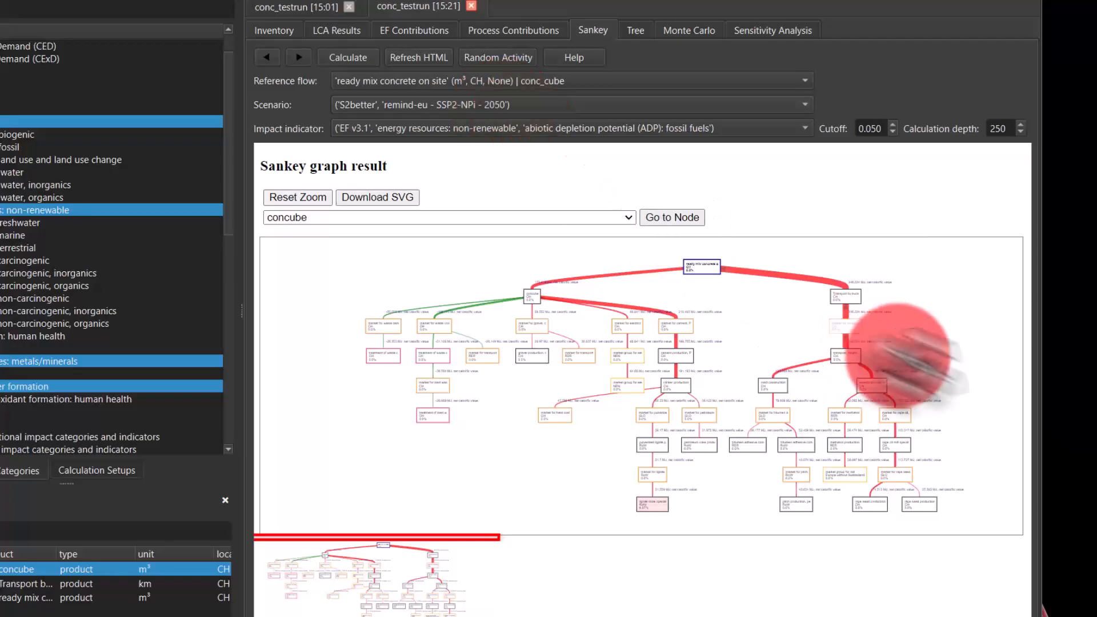
{"action": "scroll", "coordinate": [985, 428], "scroll_direction": "up", "scroll_amount": 5}
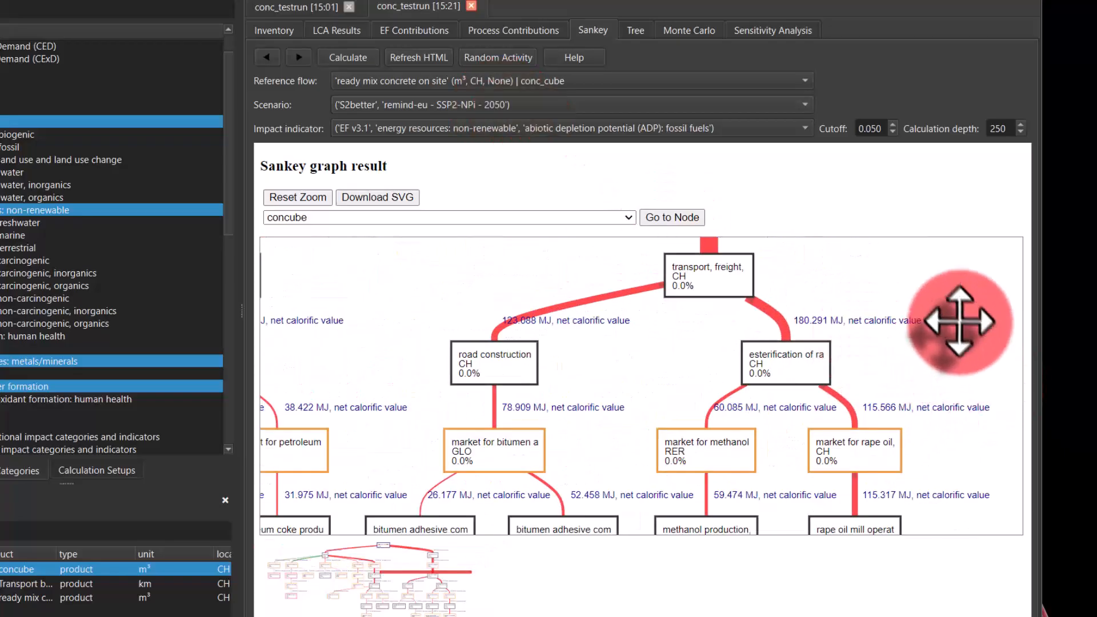
{"action": "scroll", "coordinate": [941, 296], "scroll_direction": "down", "scroll_amount": 2}
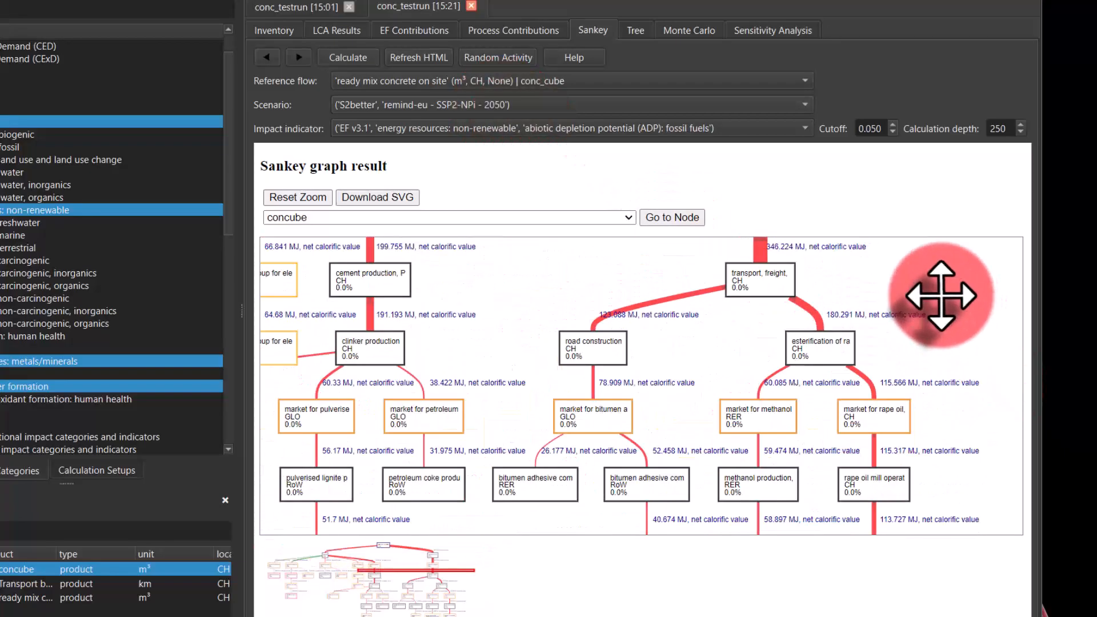
{"action": "scroll", "coordinate": [941, 296], "scroll_direction": "down", "scroll_amount": 5}
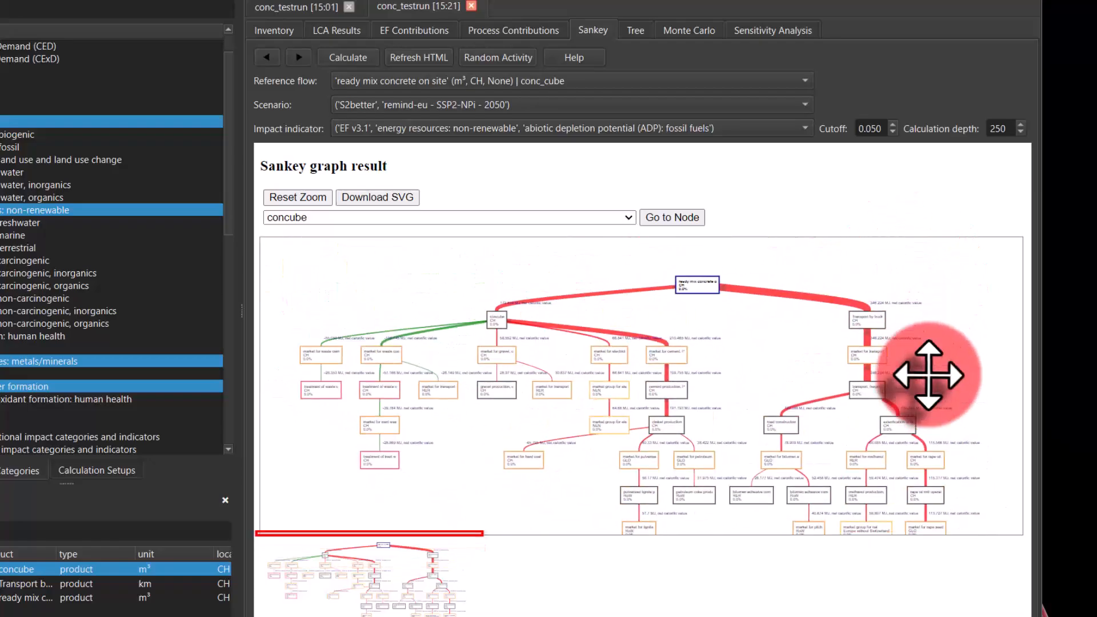